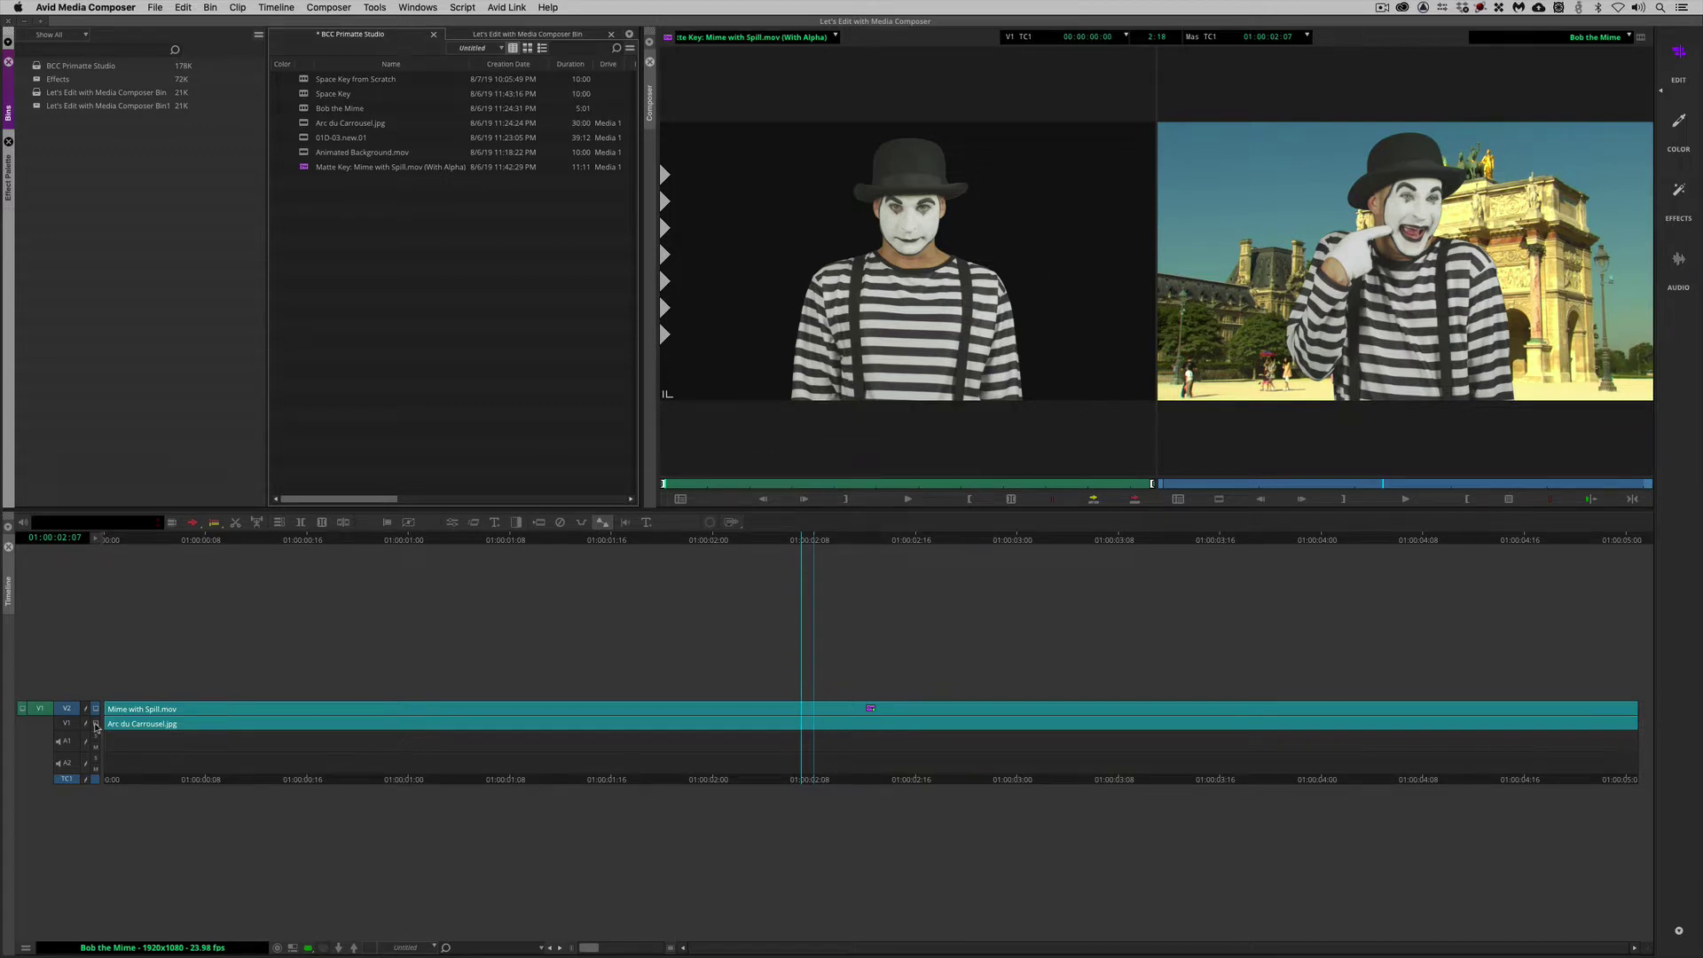
Step: Review the mime composite across the Bob the Mime sequence and return to its start
left_click(96, 708)
left_click(96, 708)
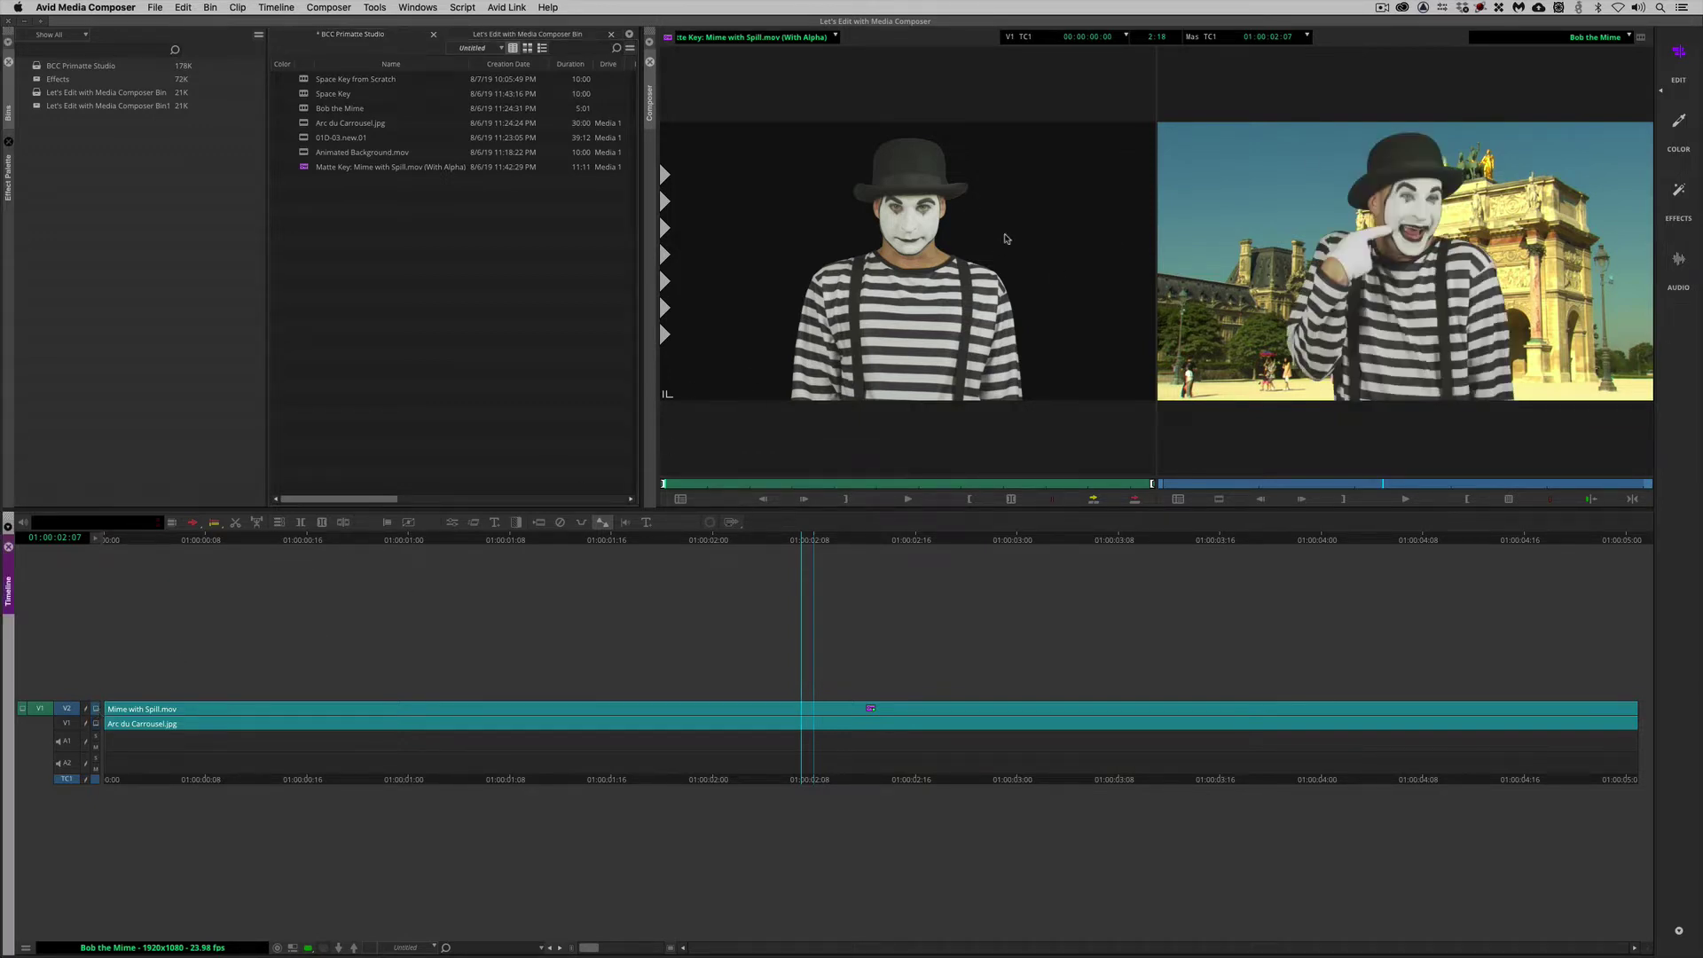
left_click_drag(714, 612, 392, 719)
key("Home")
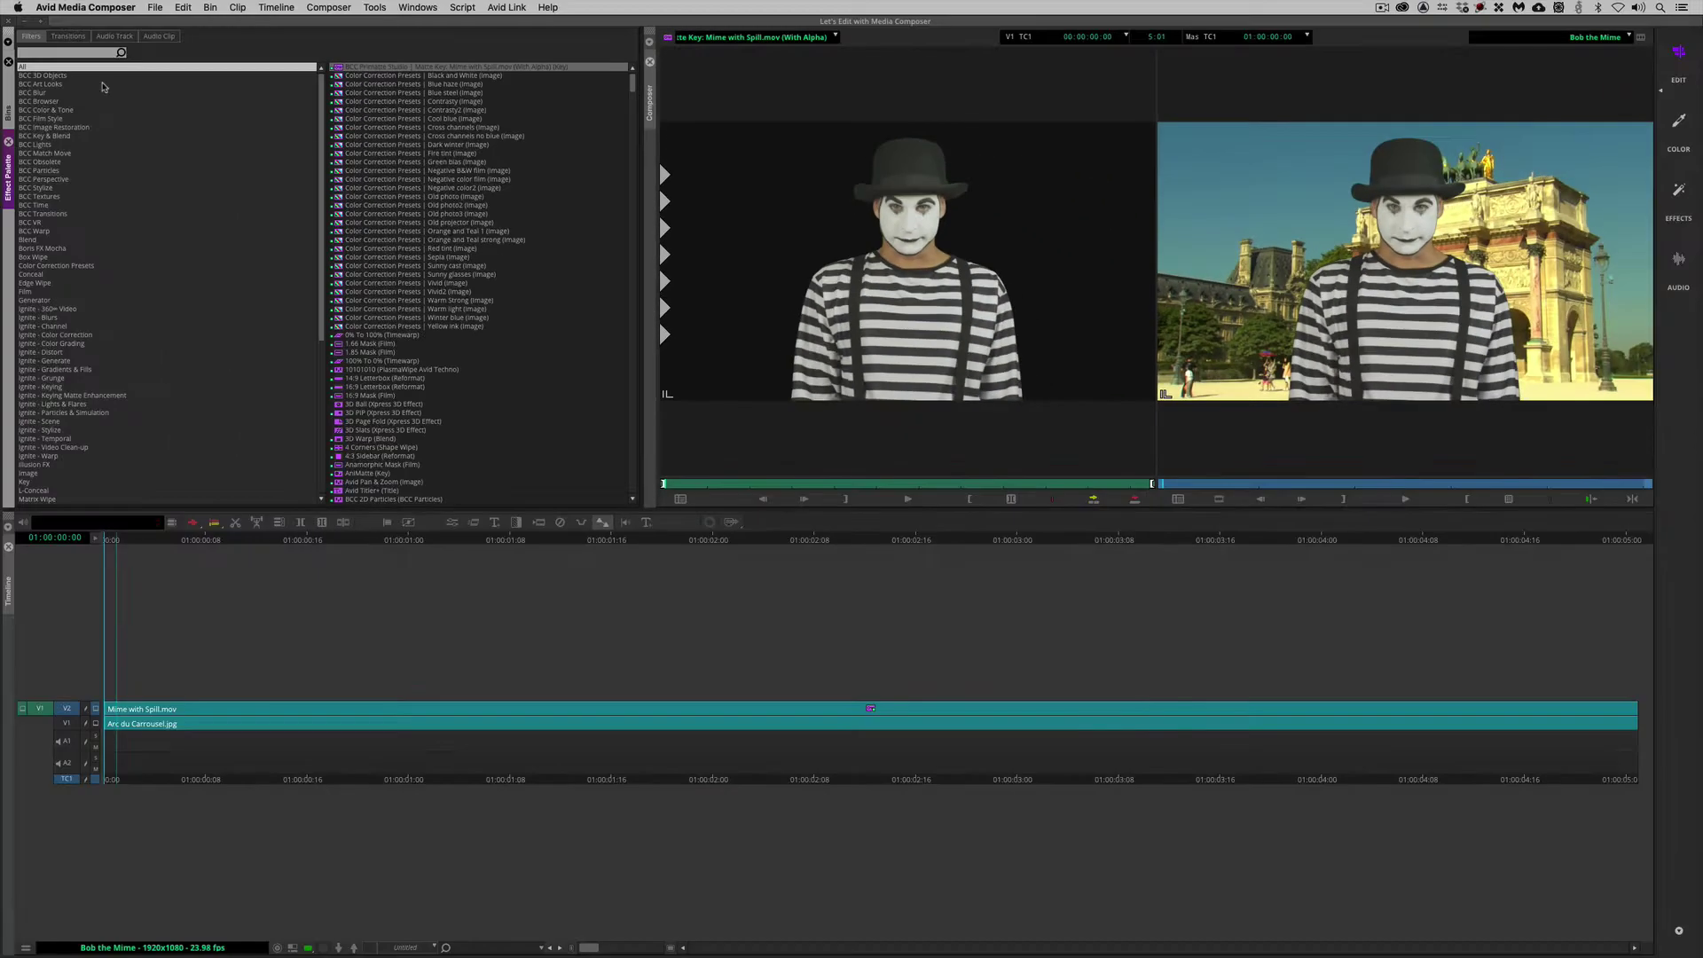
Step: Search the effects for "spill", apply BCC Spill Remover to the Mime with Spill.mov clip, and open its effect settings
type("spill")
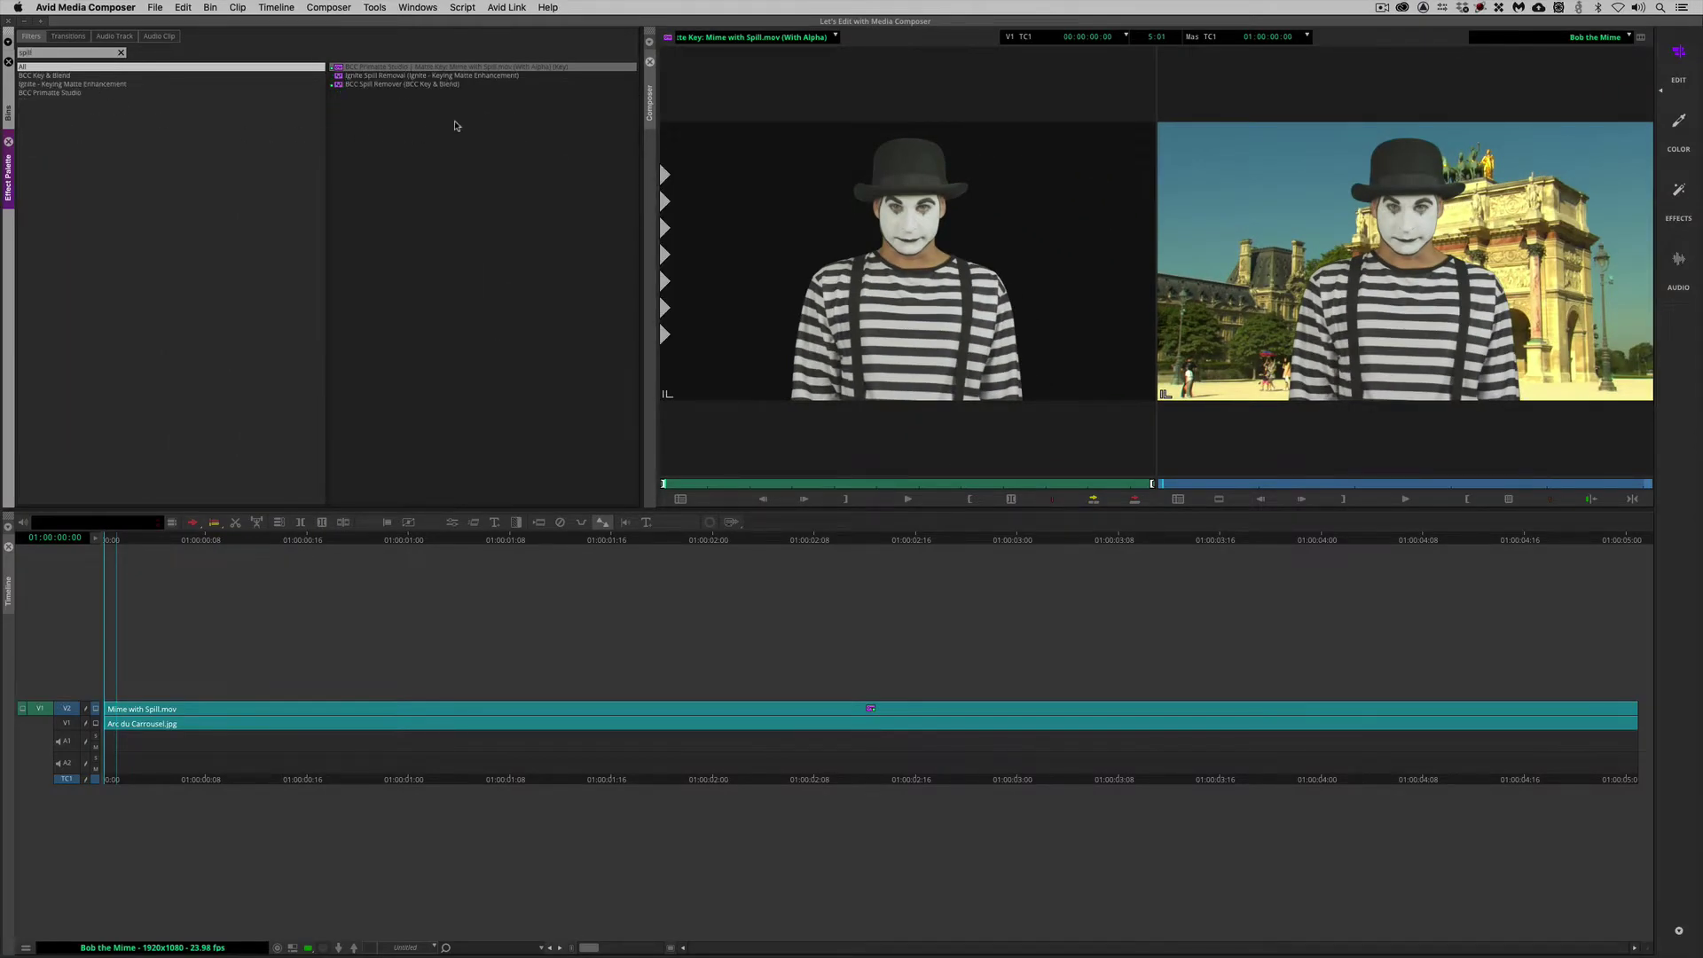
left_click(406, 85)
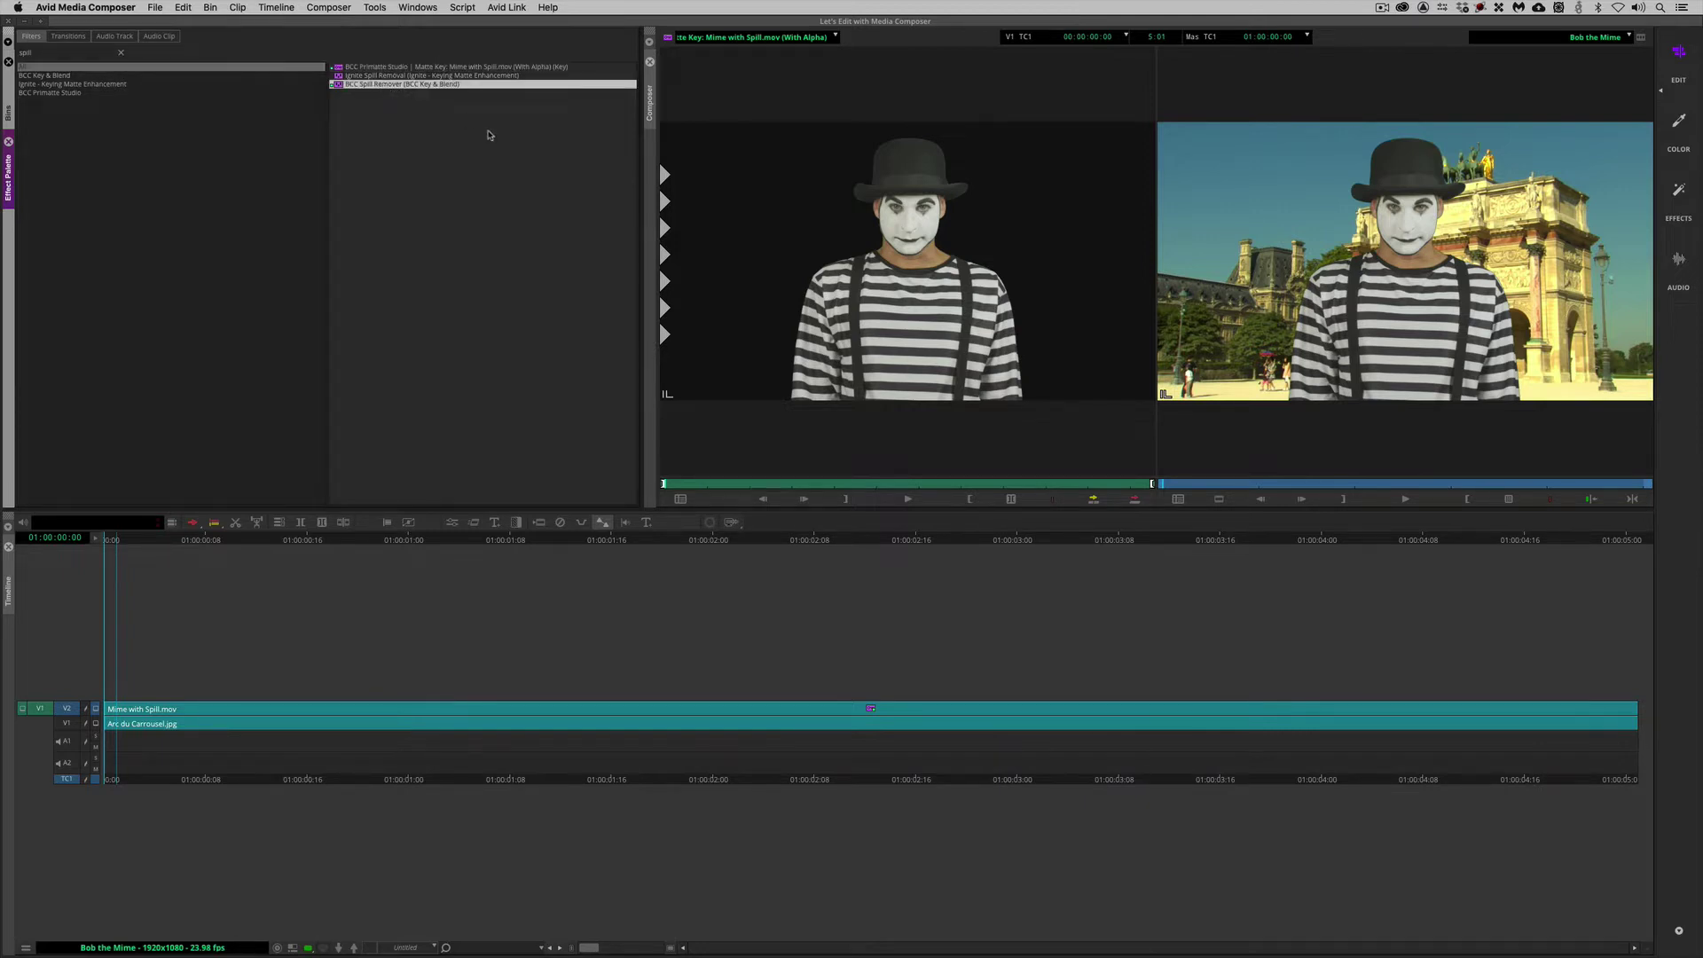
left_click(860, 707)
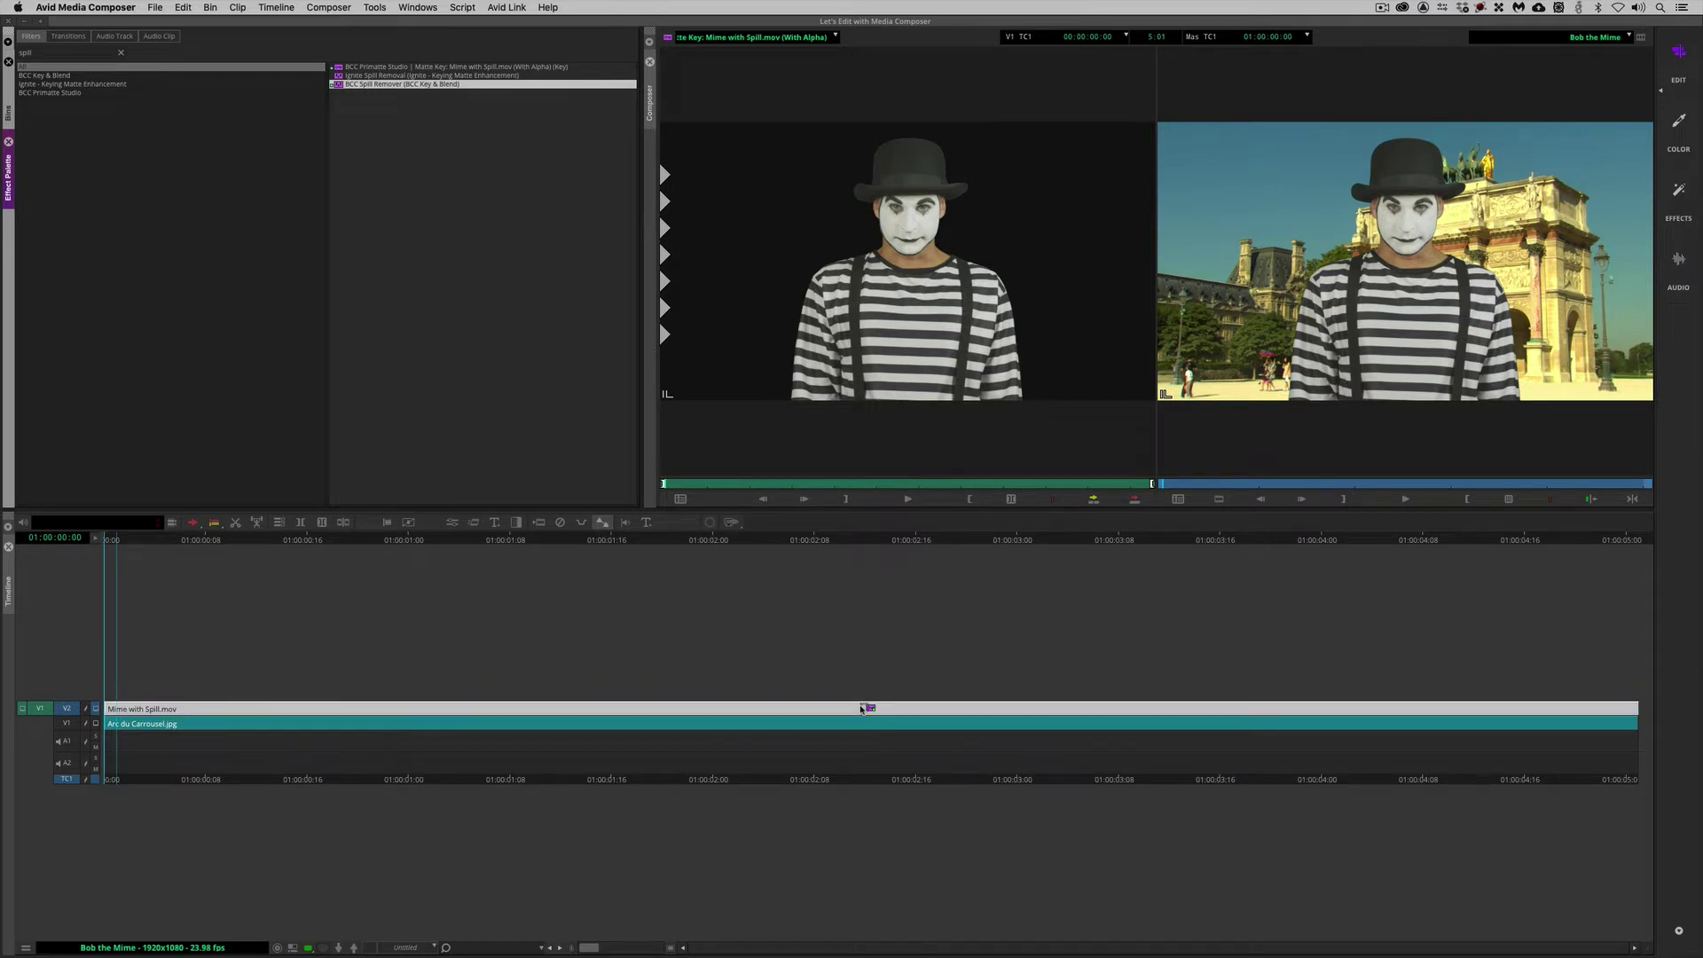
left_click_drag(861, 709, 860, 709)
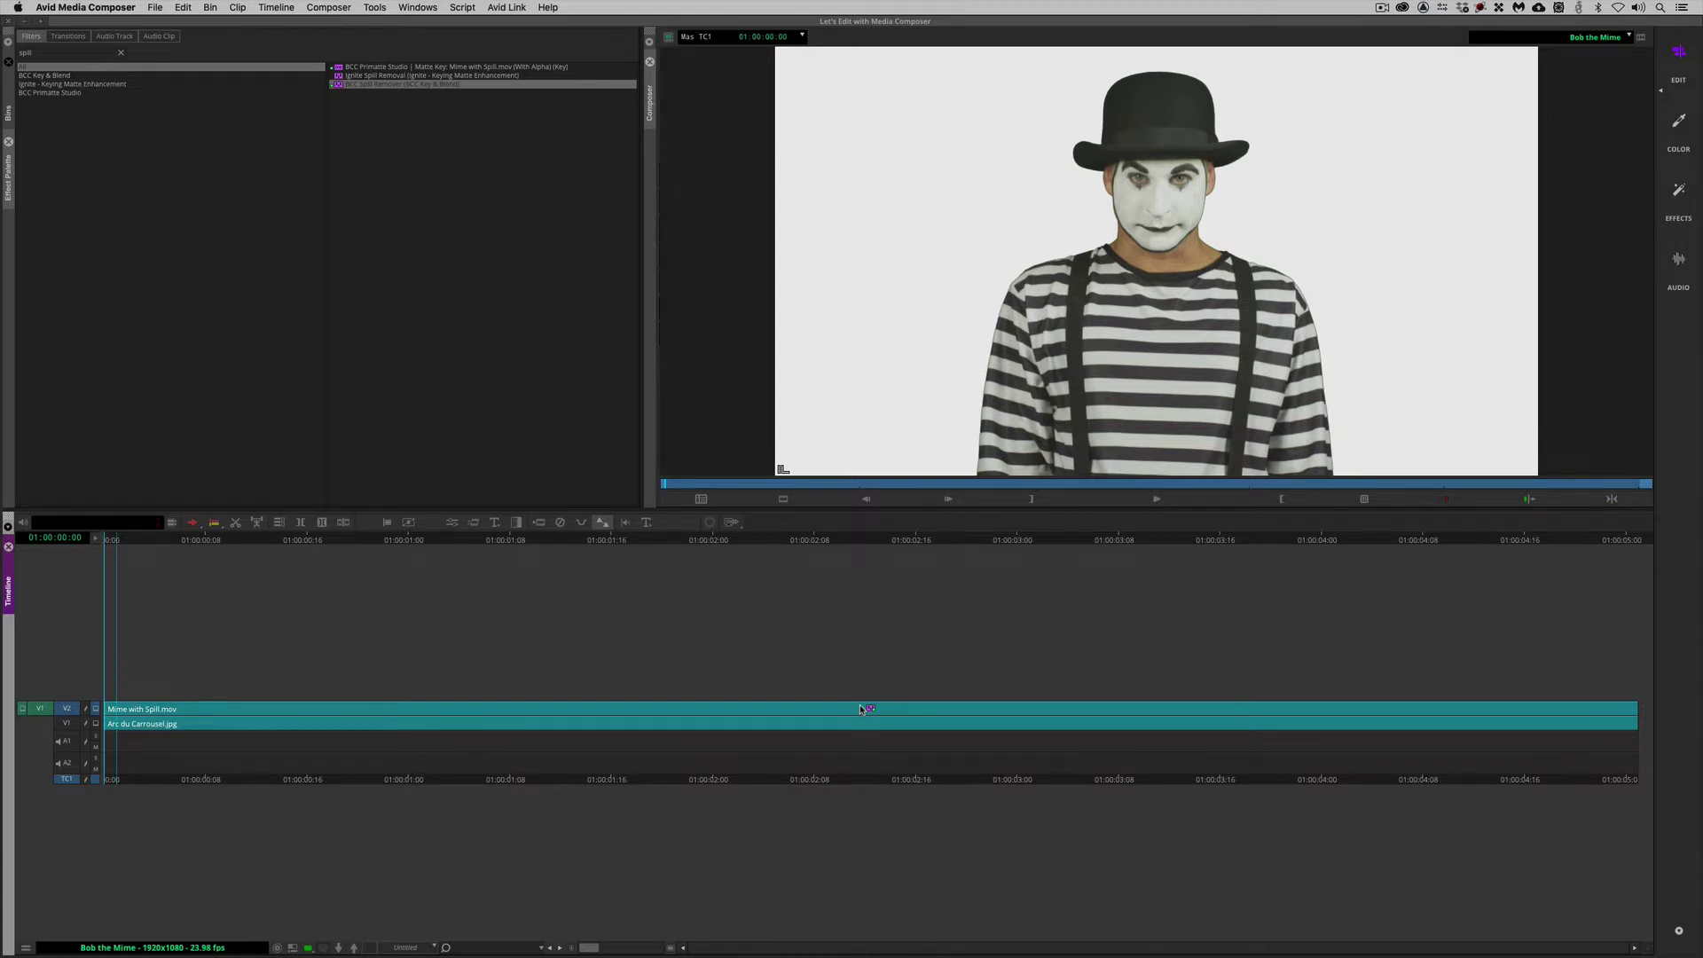
left_click(861, 710)
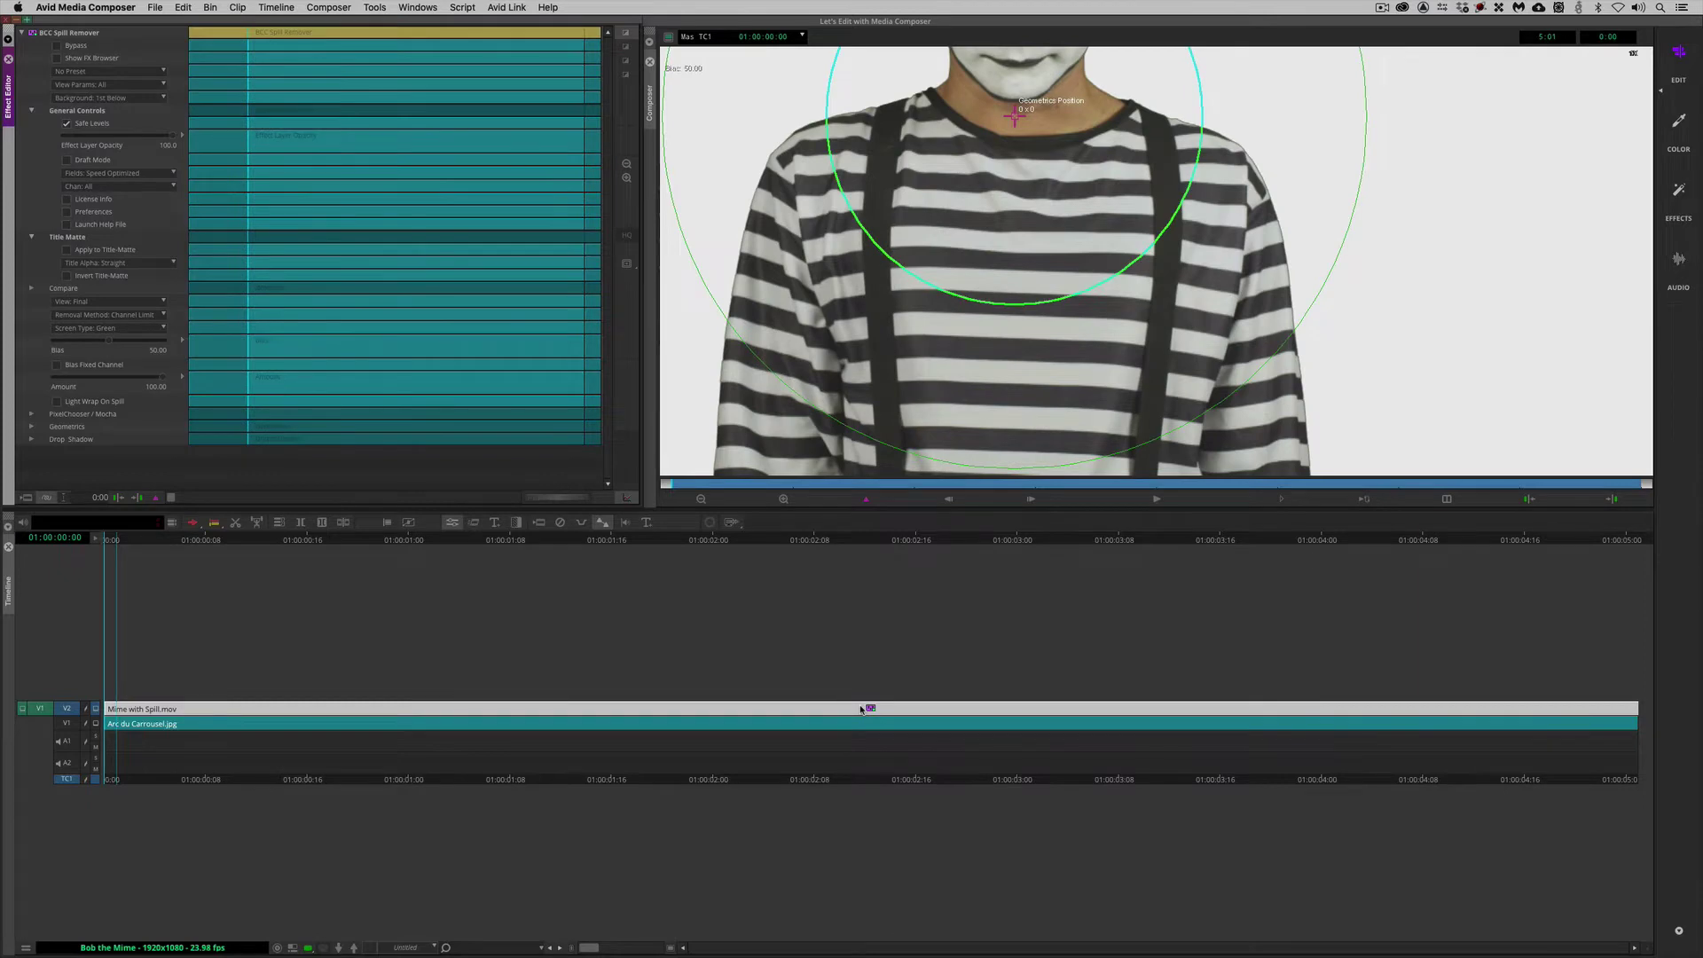
Step: Turn on Apply to Title-Matte for the Spill Remover with the whole frame in view
left_click(702, 499)
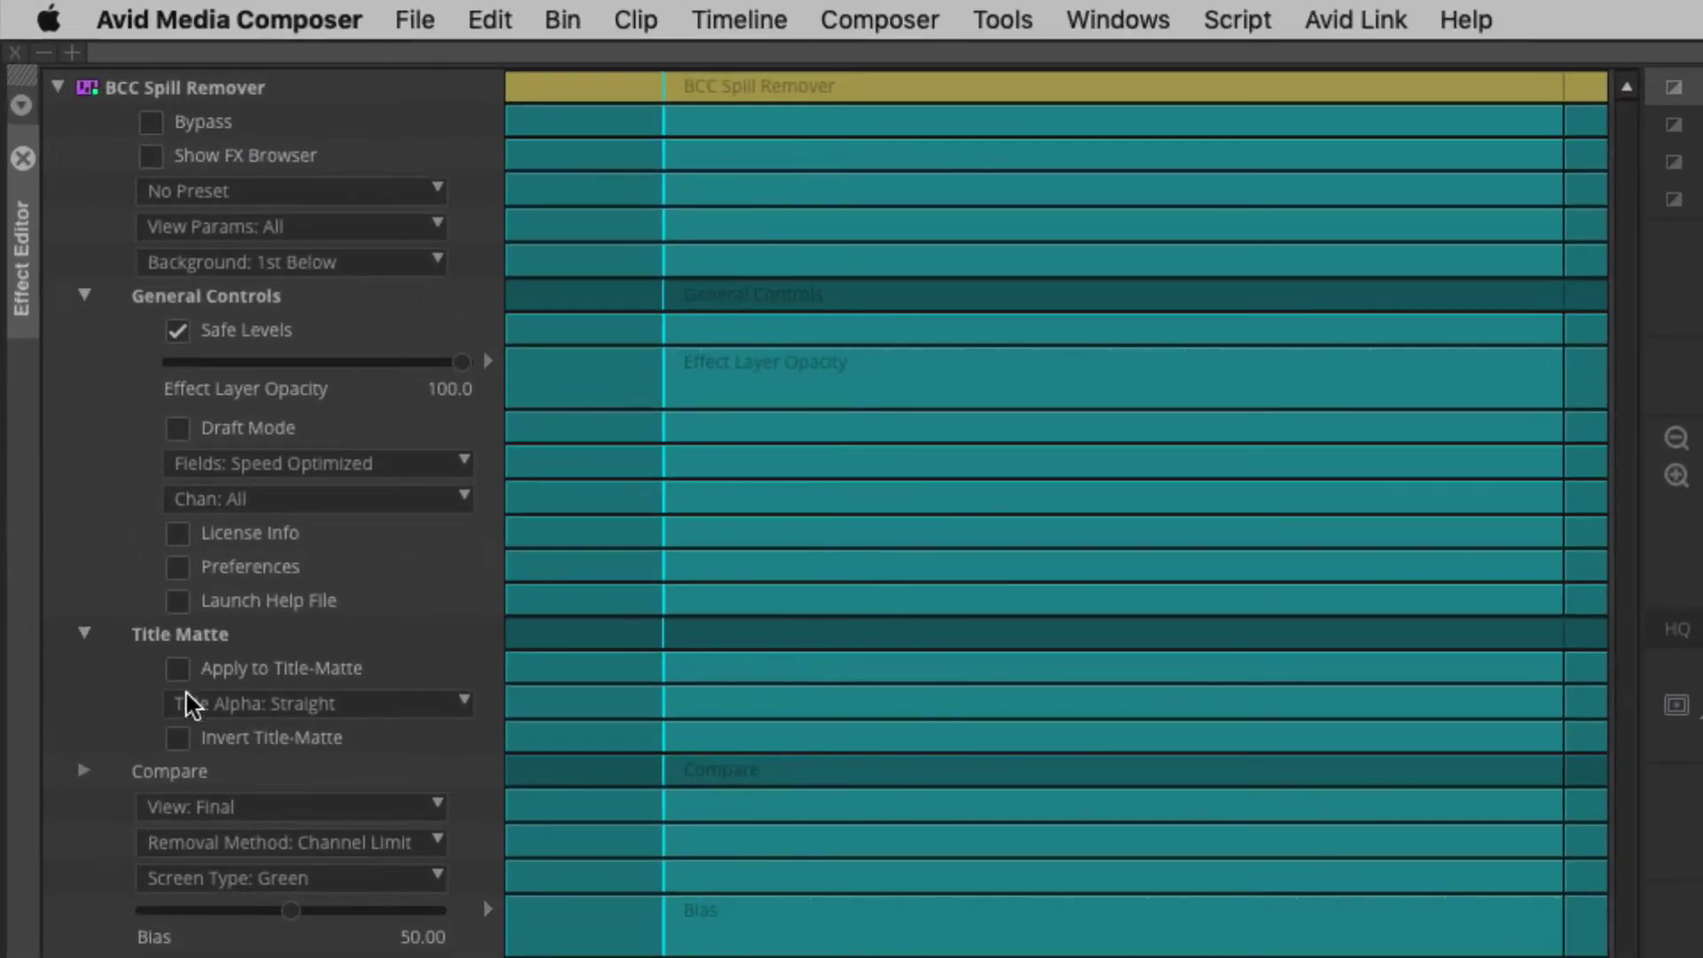
left_click(289, 667)
left_click(289, 668)
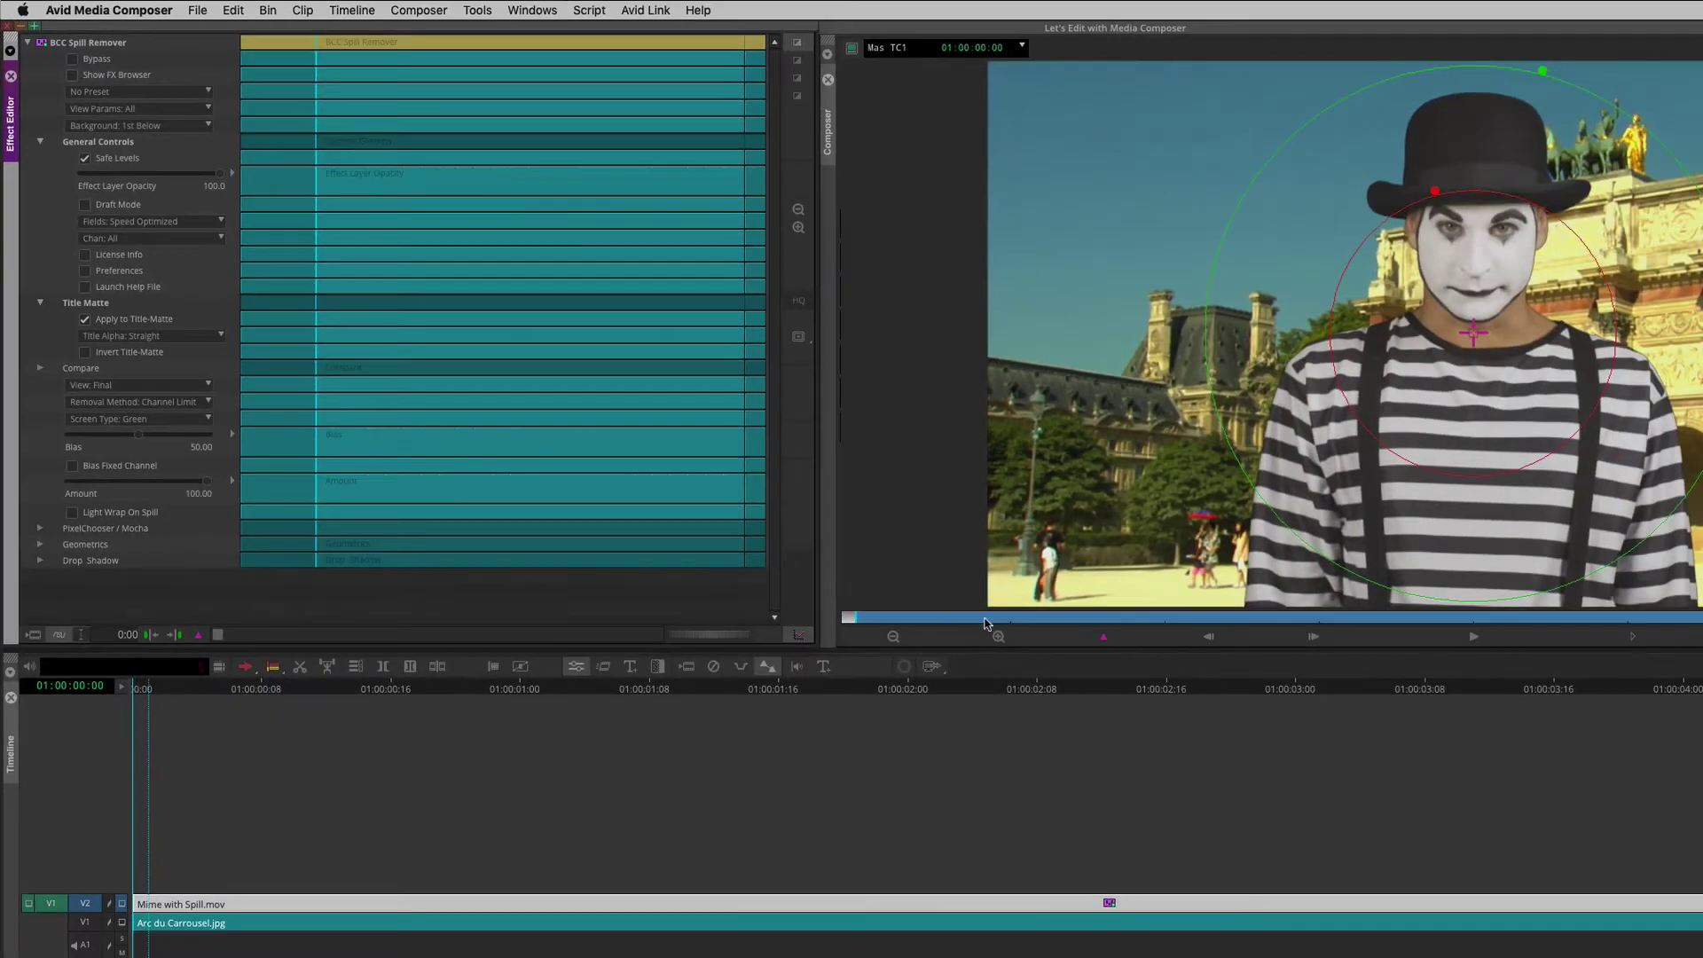
Step: Compare the mime's face and hat edges up close with the Spill Remover bypassed and active, leaving it active
left_click(1566, 957)
left_click(998, 637)
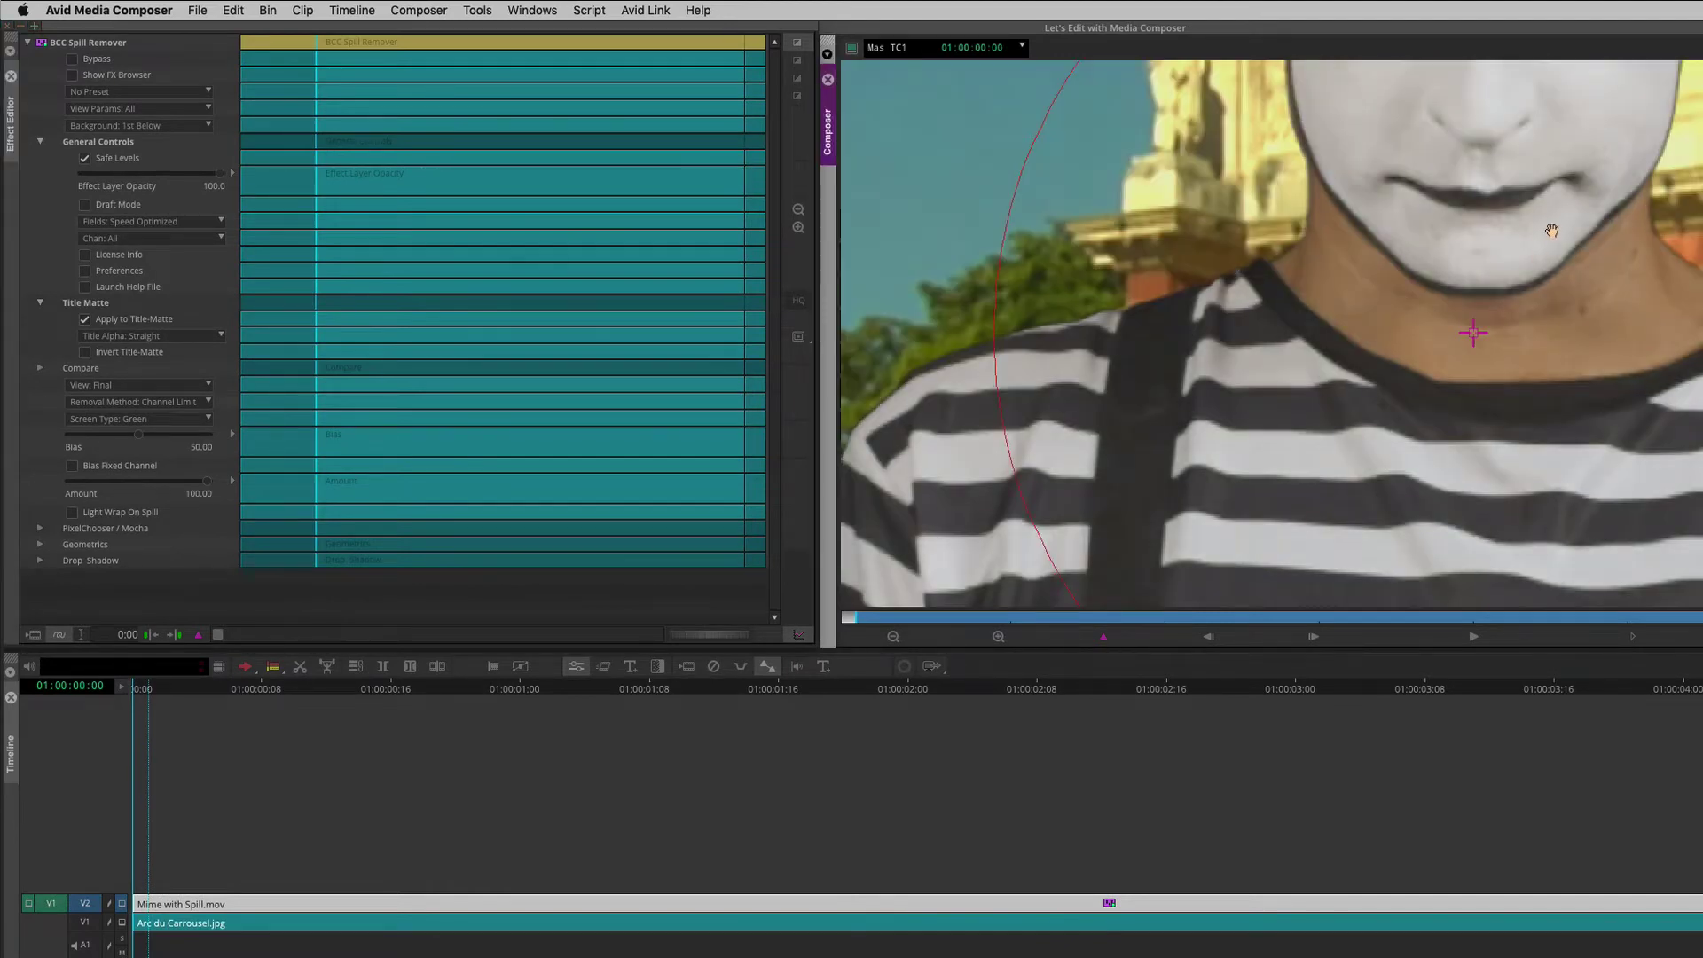
key("ctrl+k")
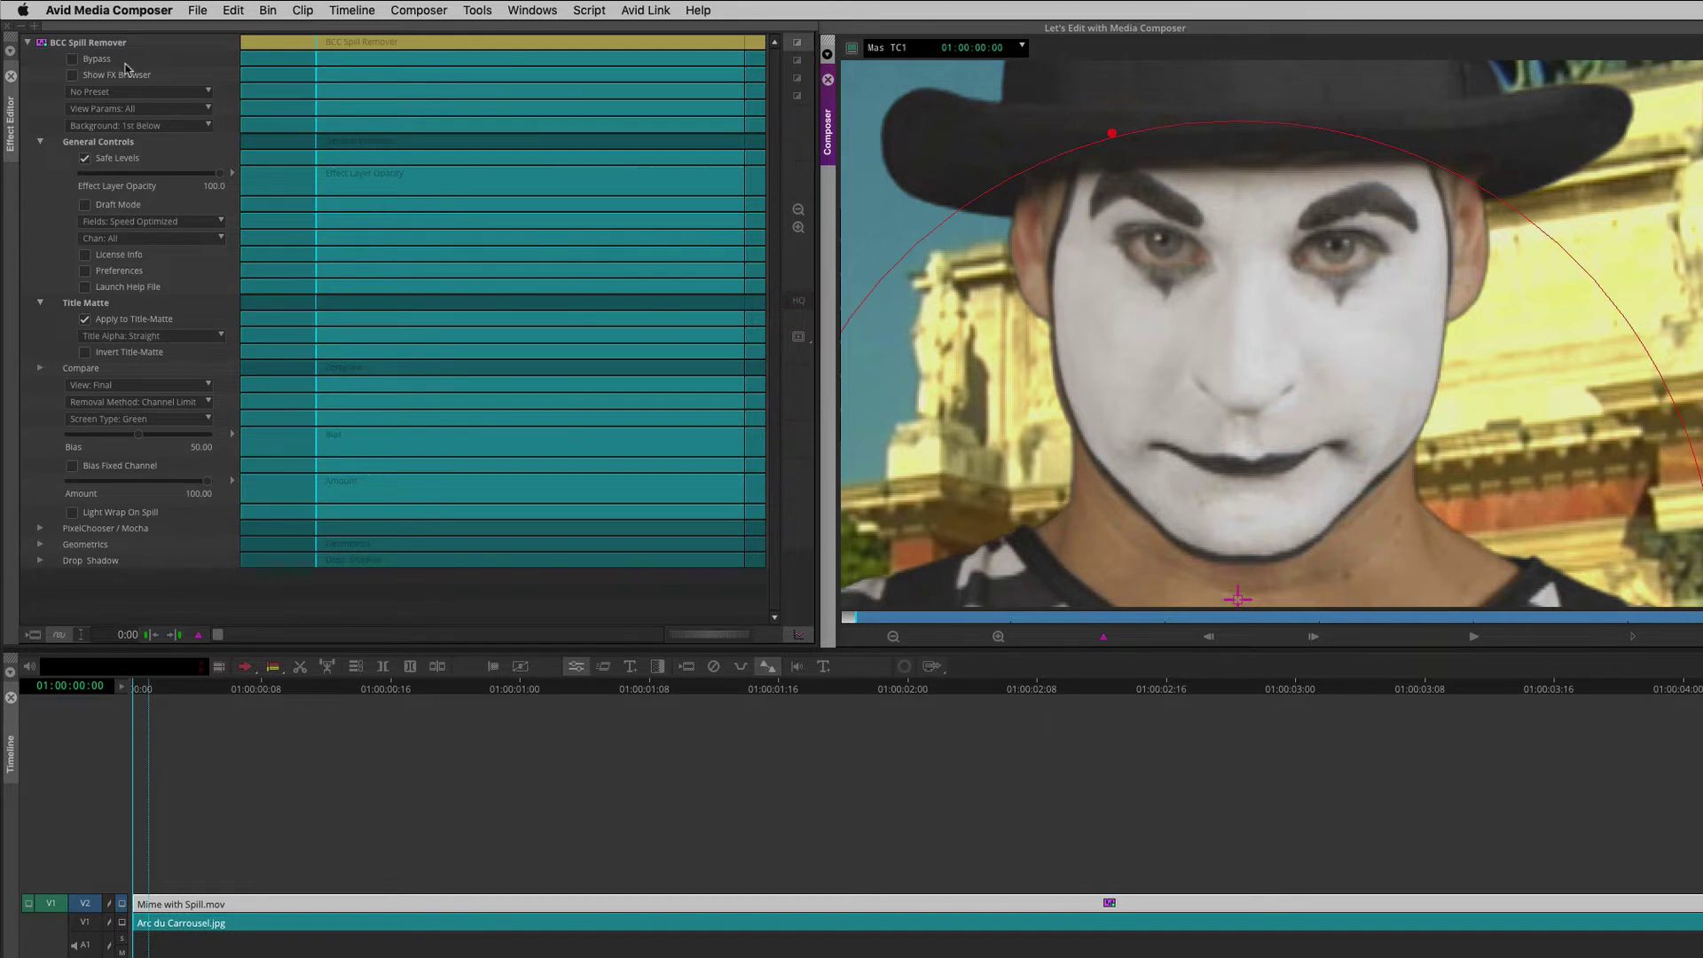
left_click(93, 60)
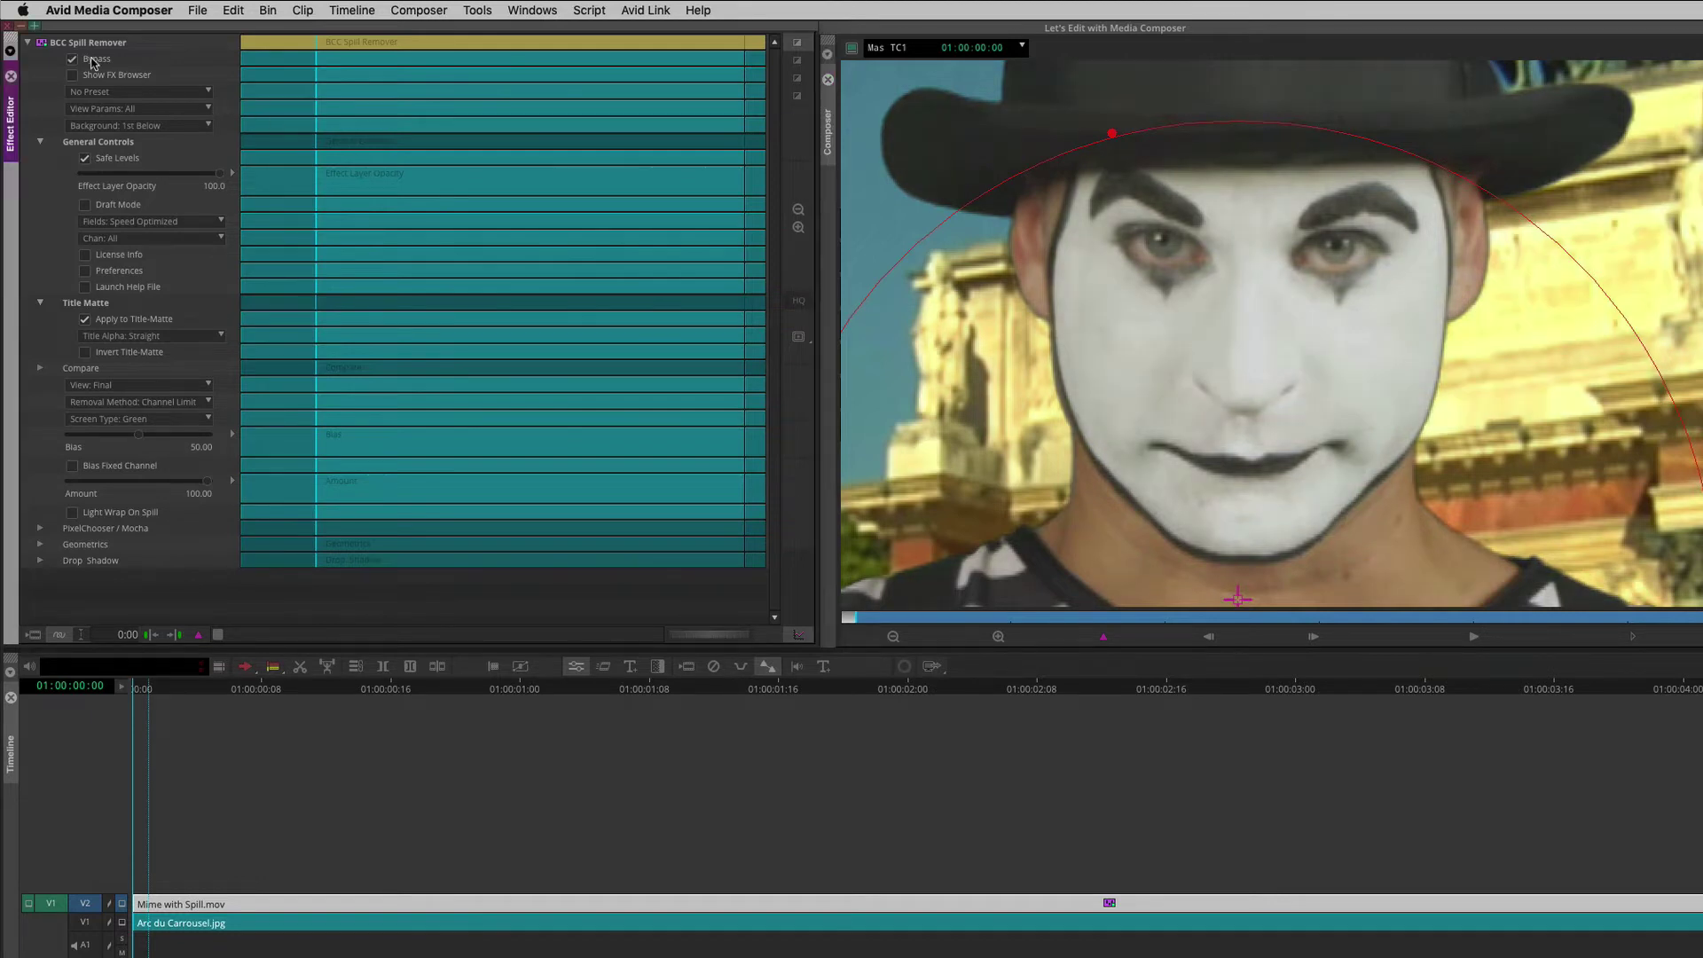
left_click_drag(1341, 401, 1362, 500)
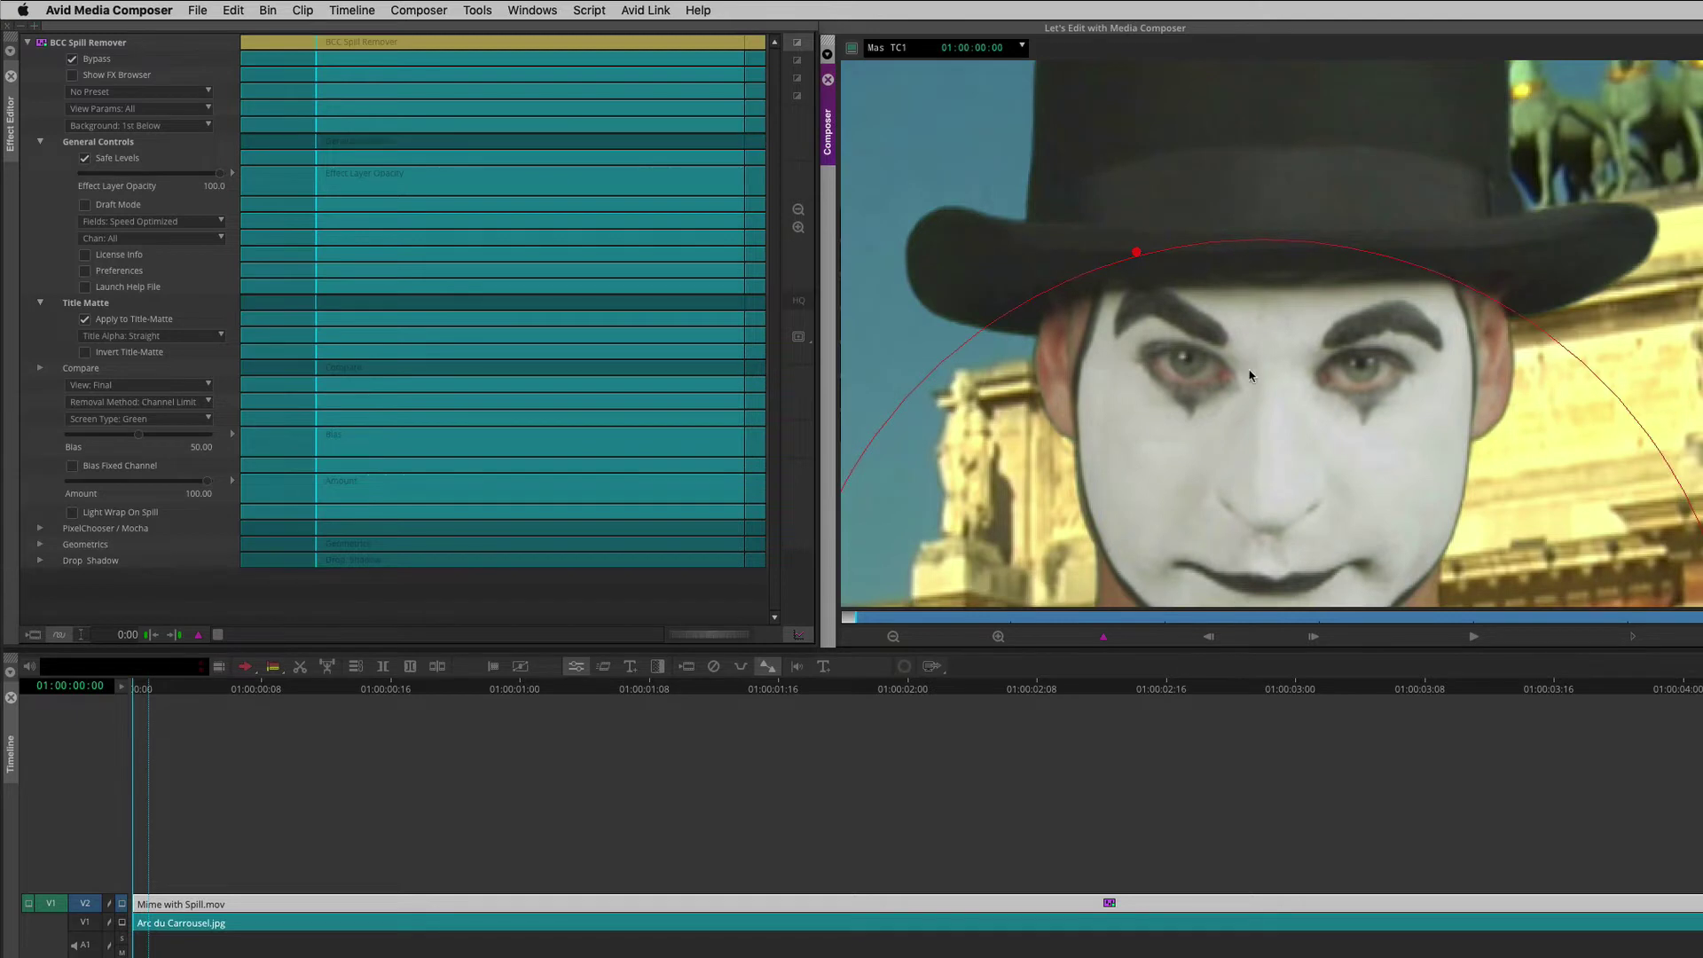
left_click(88, 60)
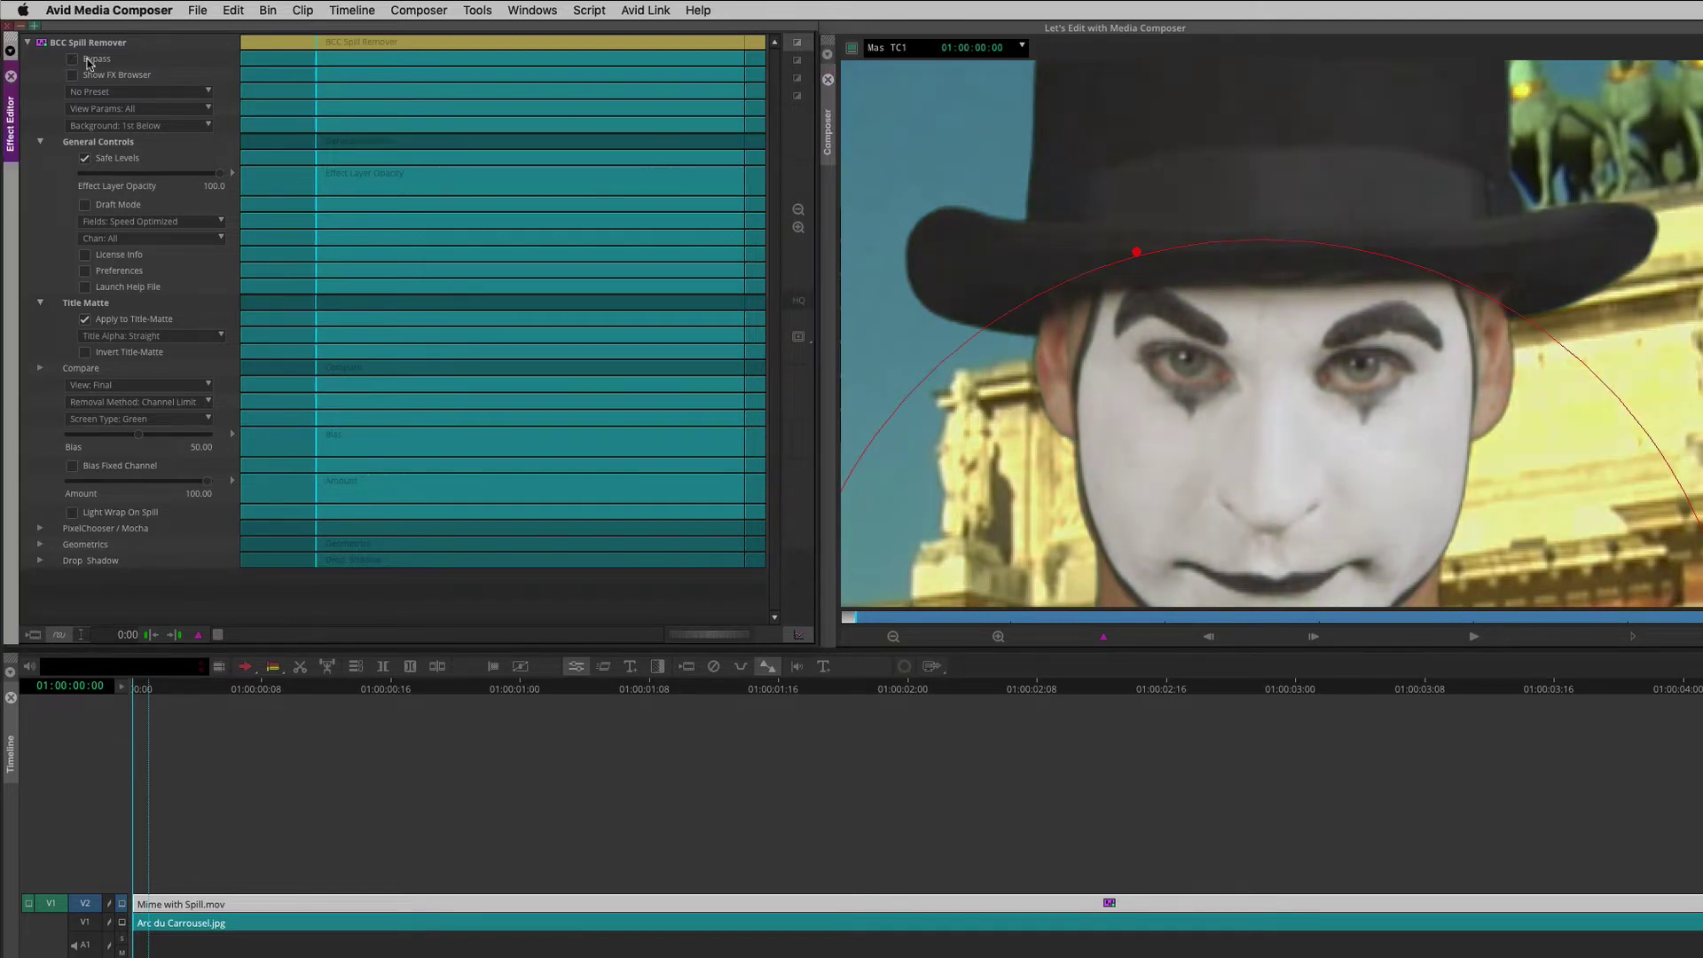
left_click(89, 62)
left_click(89, 63)
left_click(88, 62)
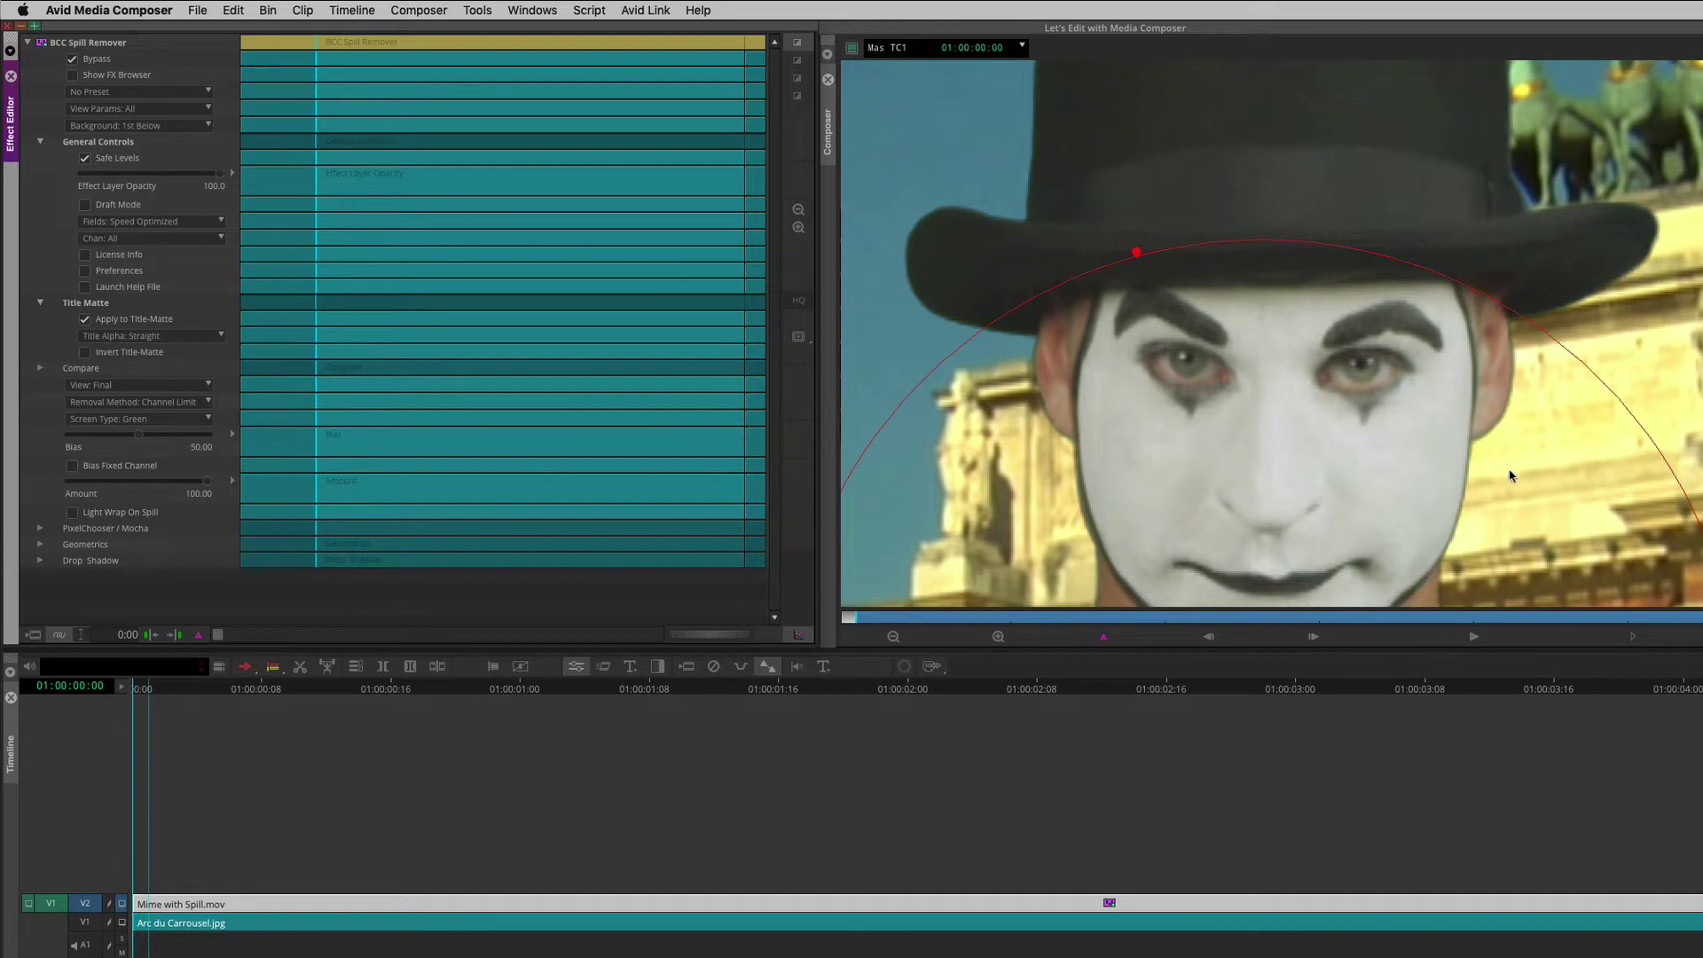
left_click(92, 60)
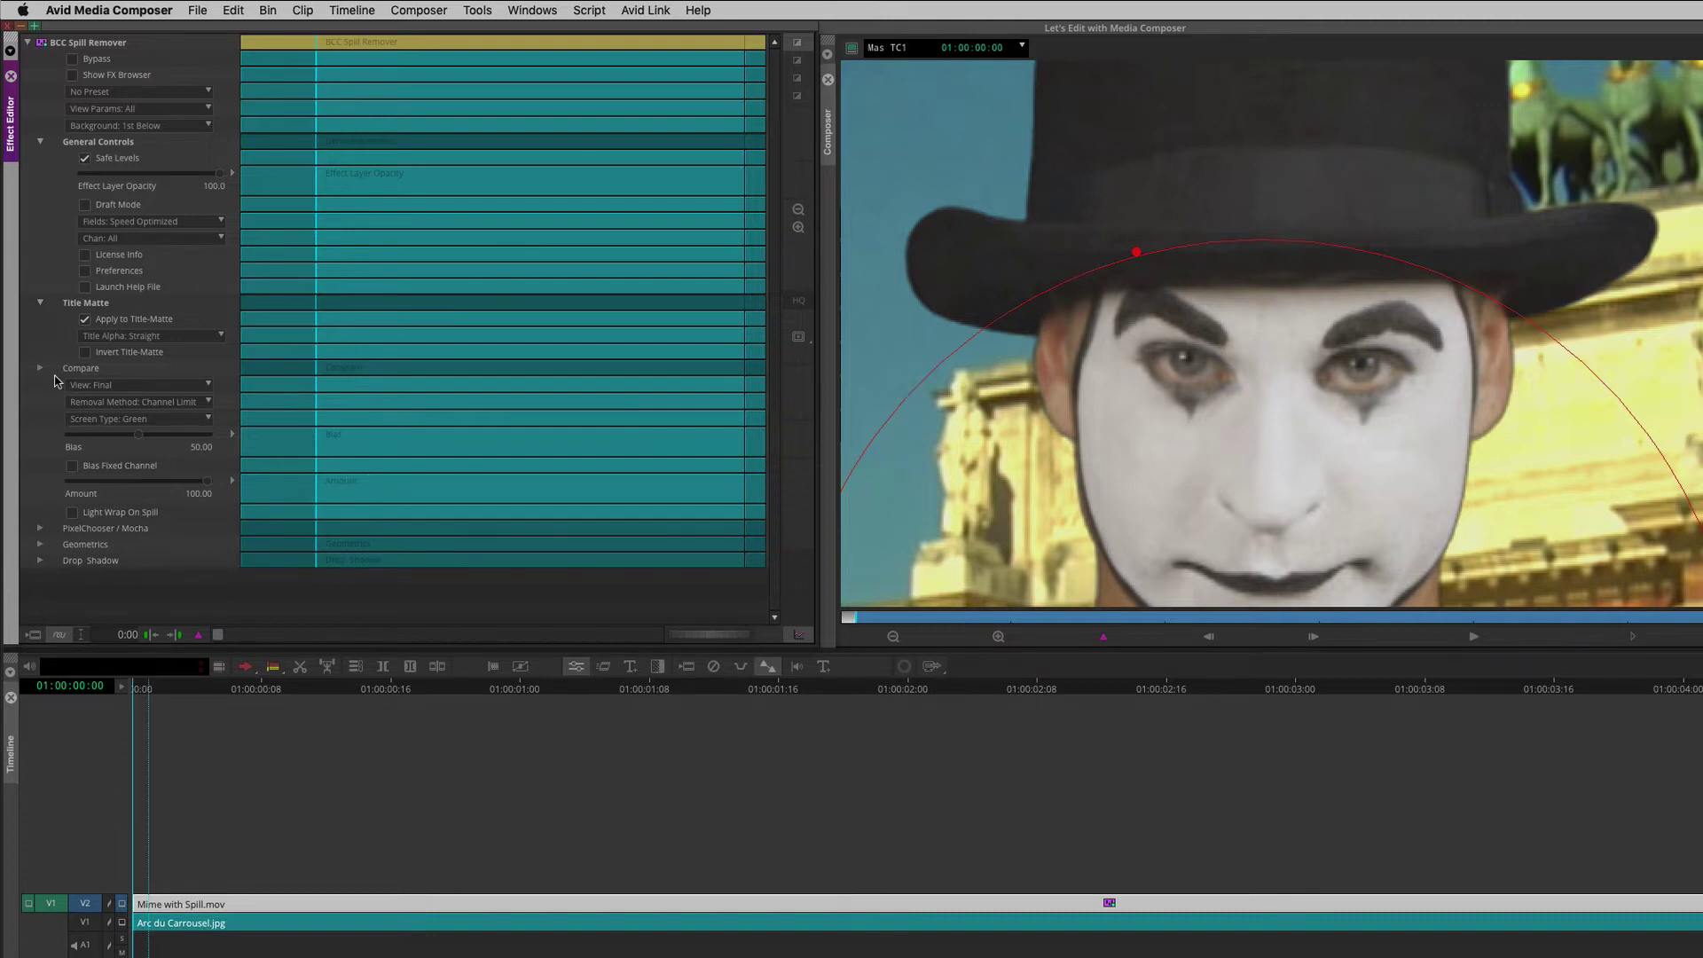
Step: Turn off Safe Levels in the General Controls and compare the image with the effect bypassed and active
left_click(102, 161)
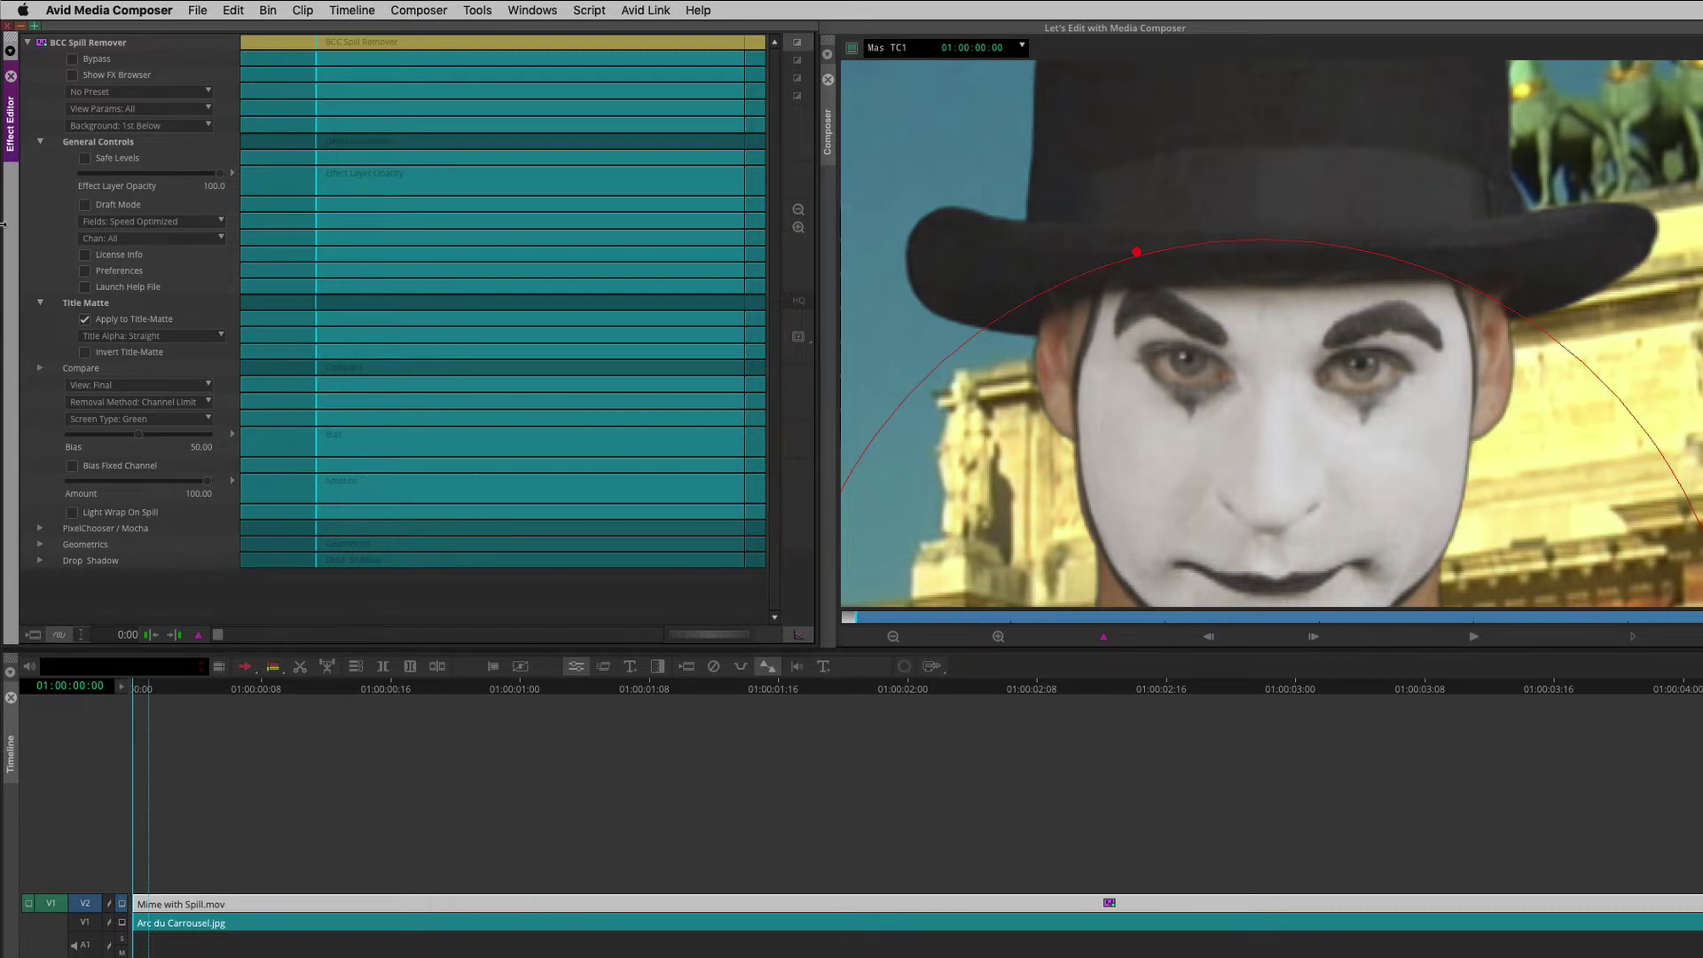
left_click(91, 61)
left_click(92, 61)
Step: Keep the Screen Type at Green, set the Bias to about 30.38, and compare the result with the effect bypassed
left_click(153, 418)
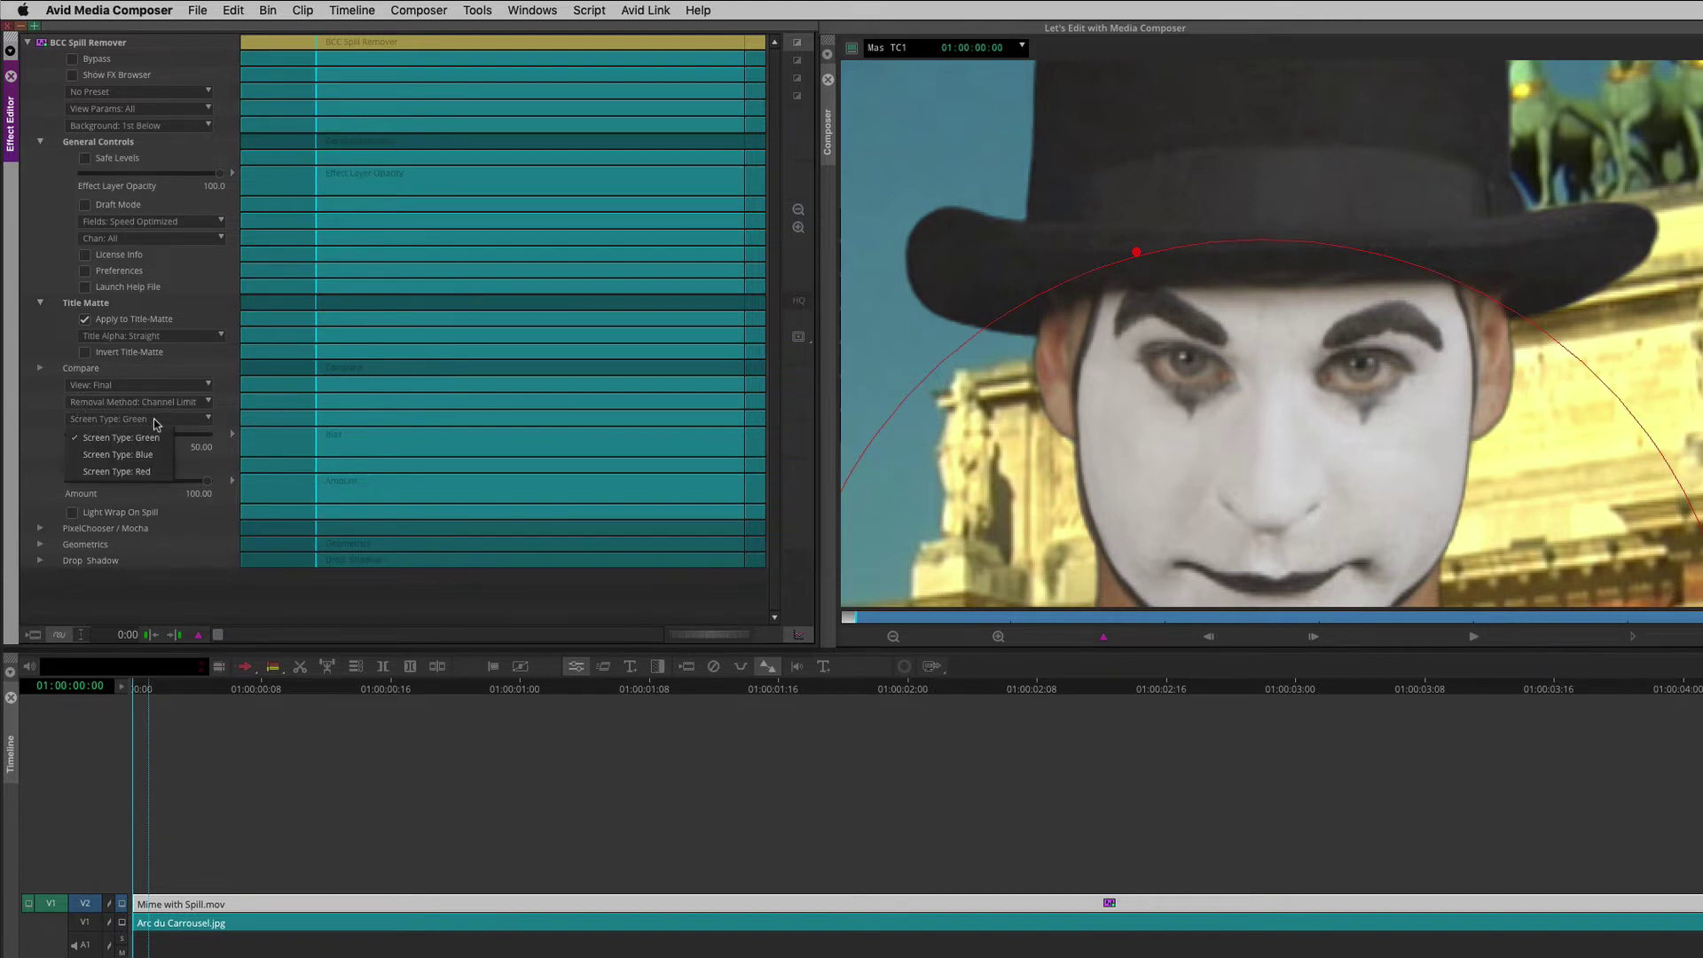
left_click(42, 403)
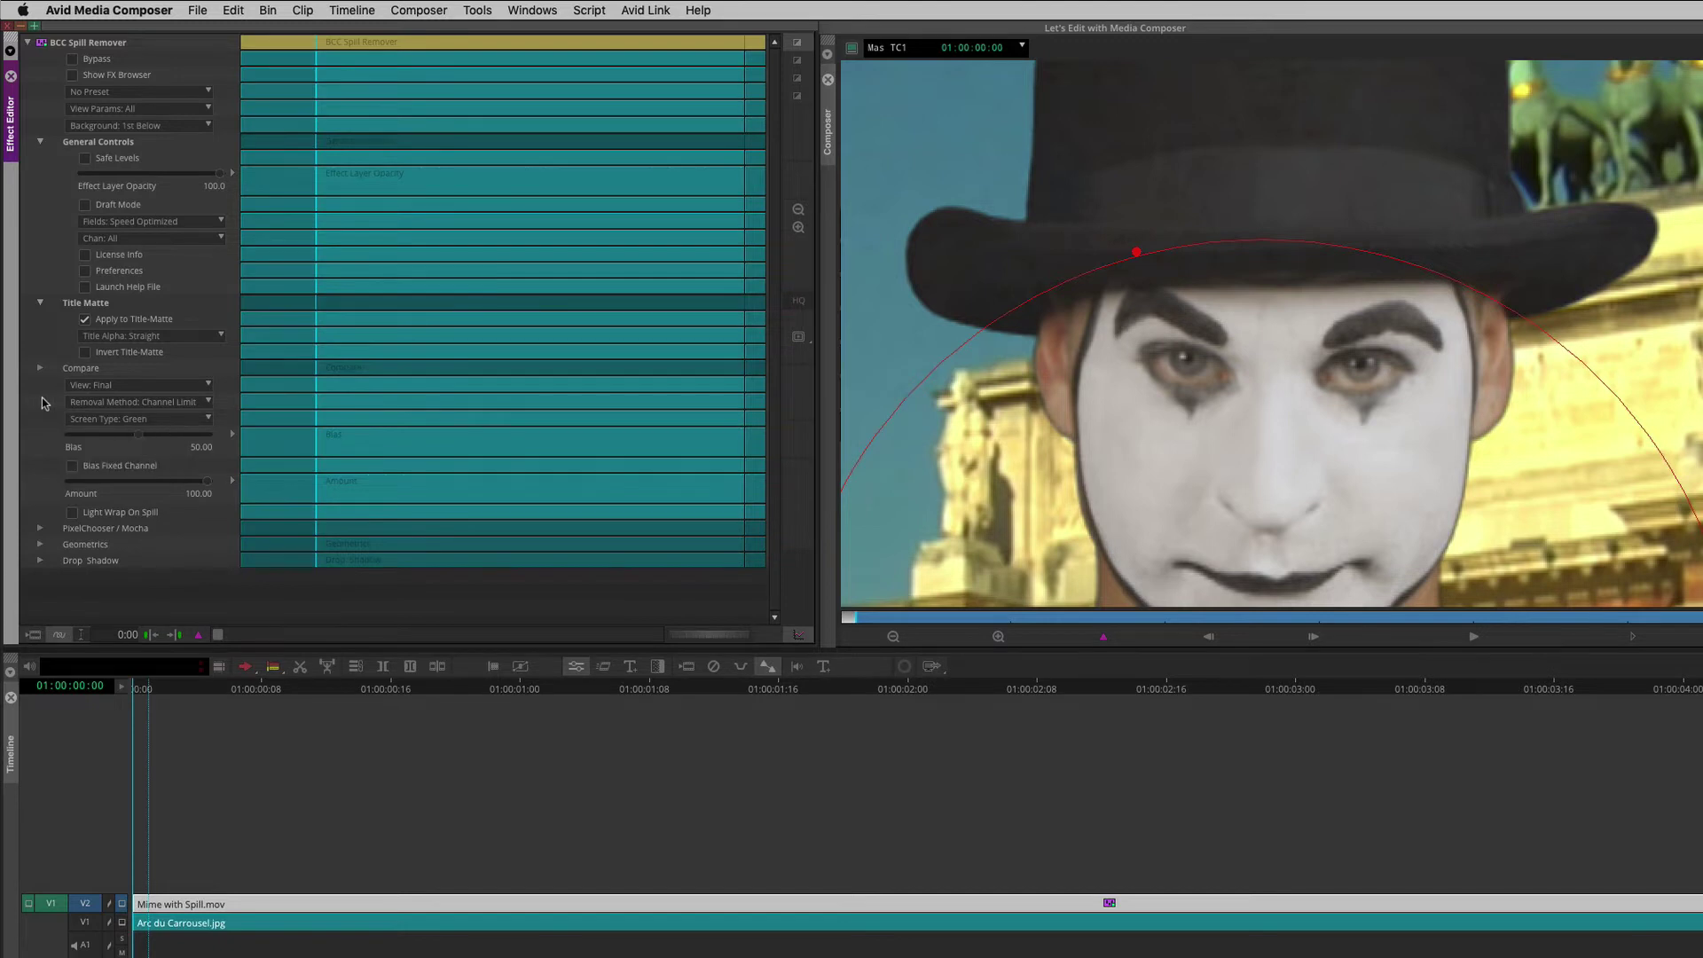
left_click_drag(138, 435, 95, 435)
left_click(1055, 512)
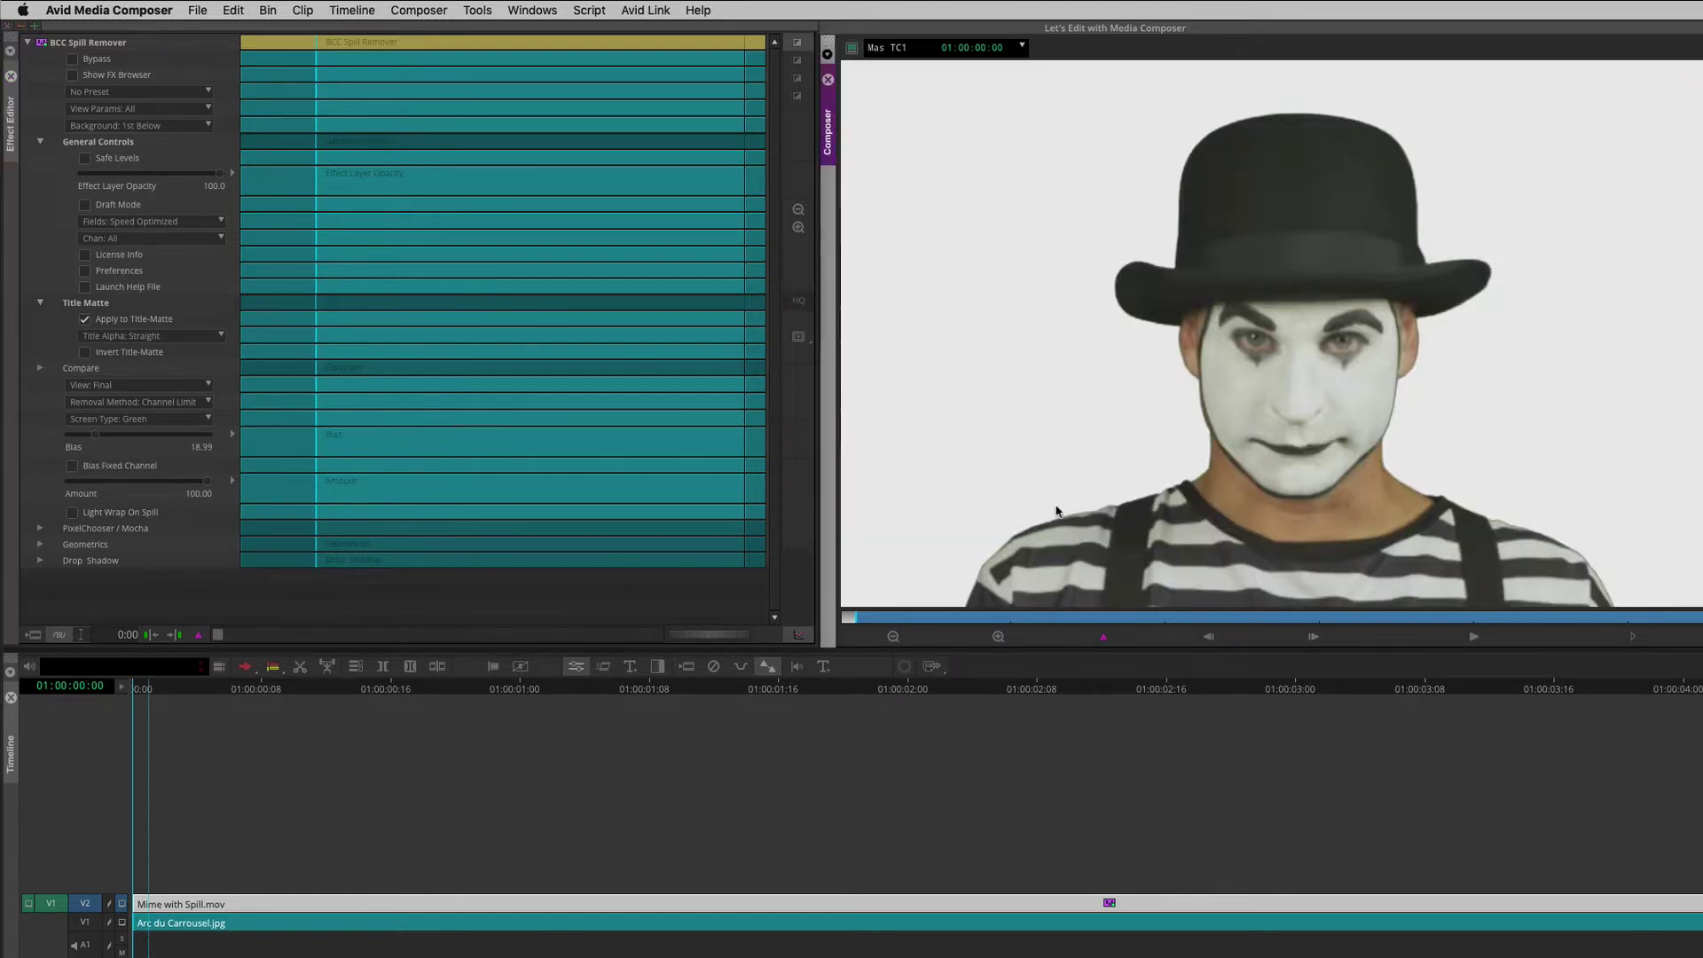
left_click_drag(1122, 470, 1171, 406)
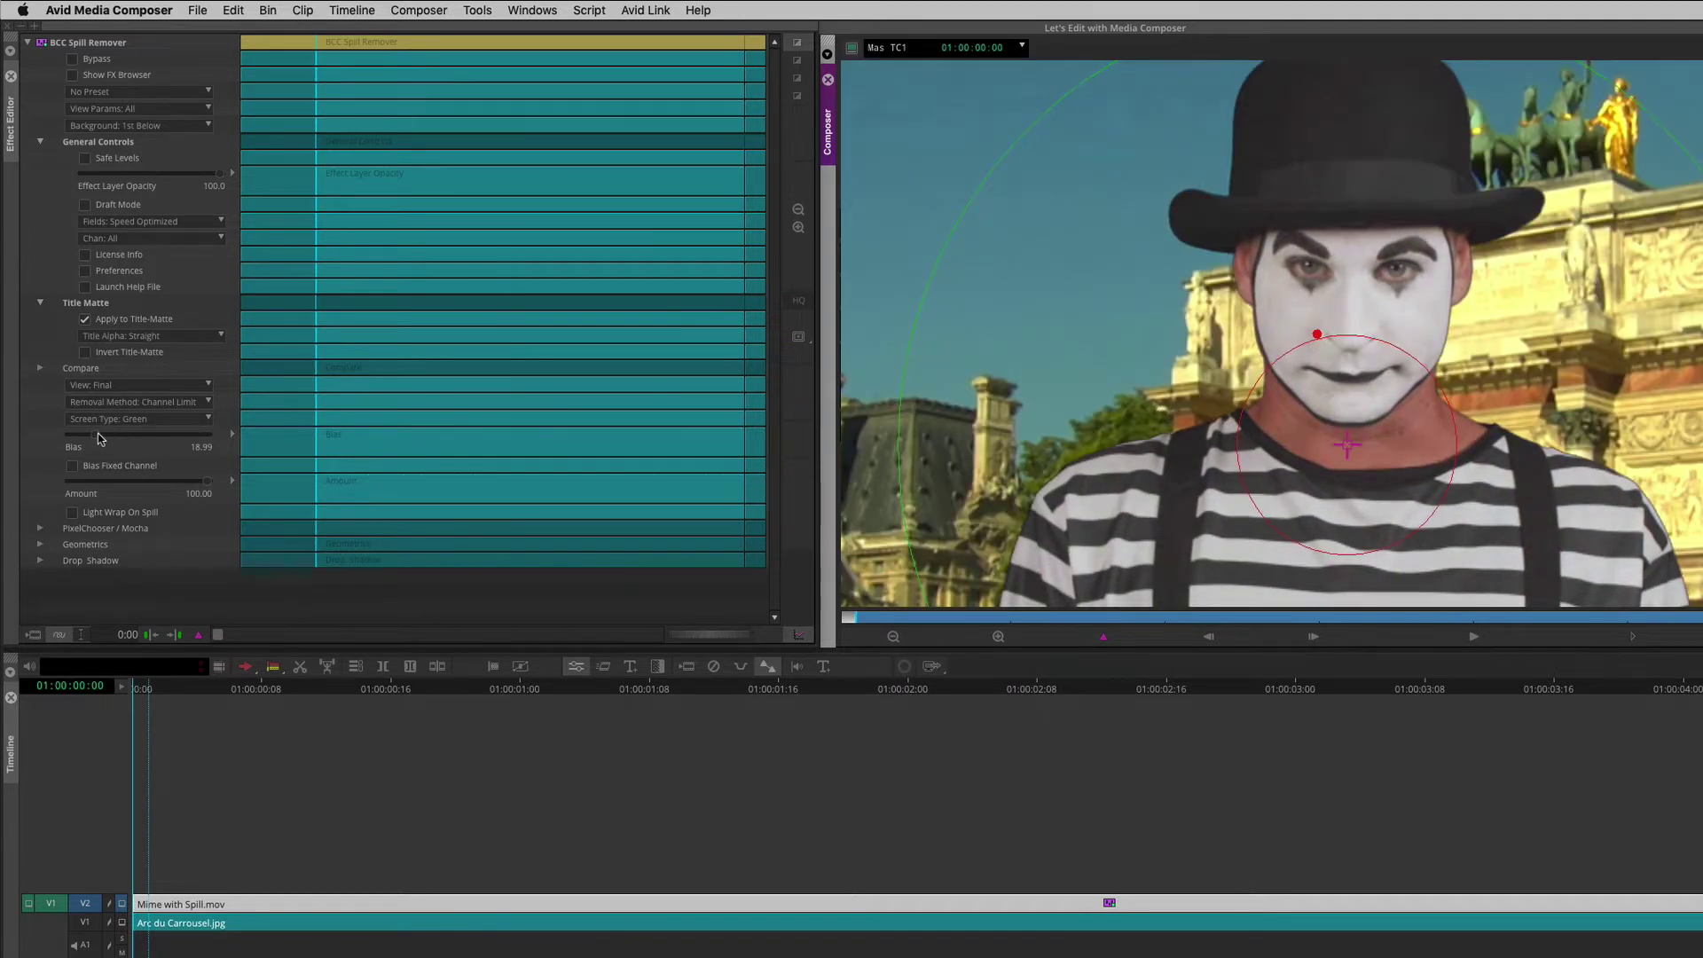
left_click_drag(99, 437, 115, 433)
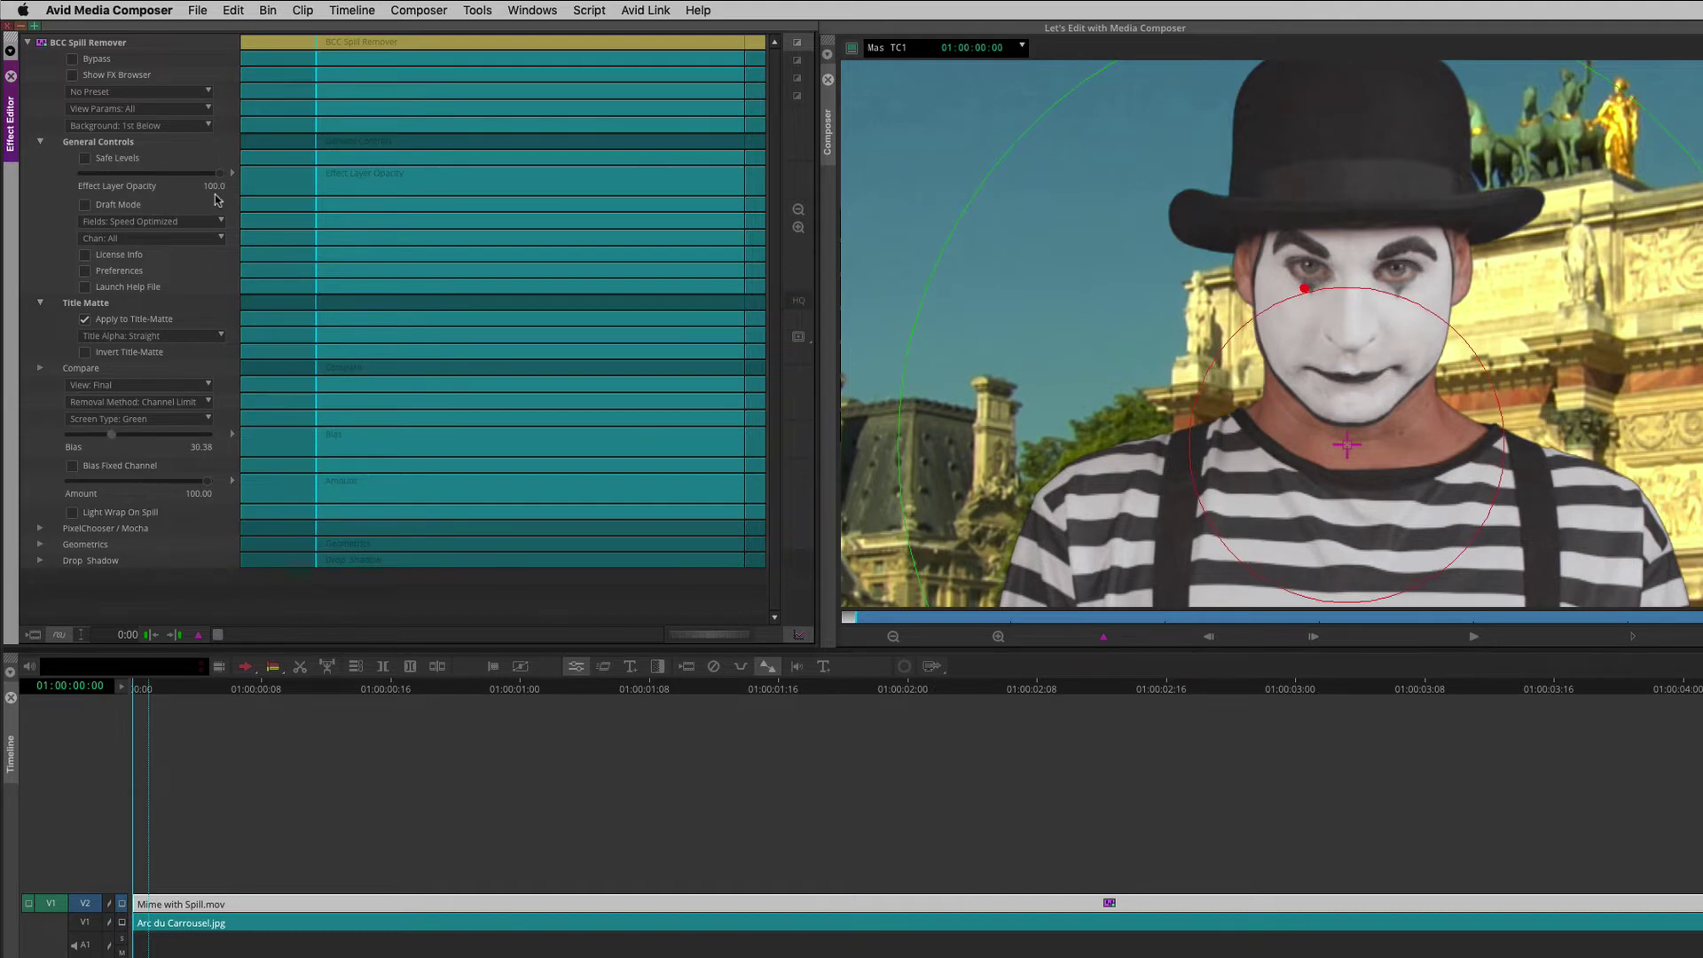
left_click(72, 60)
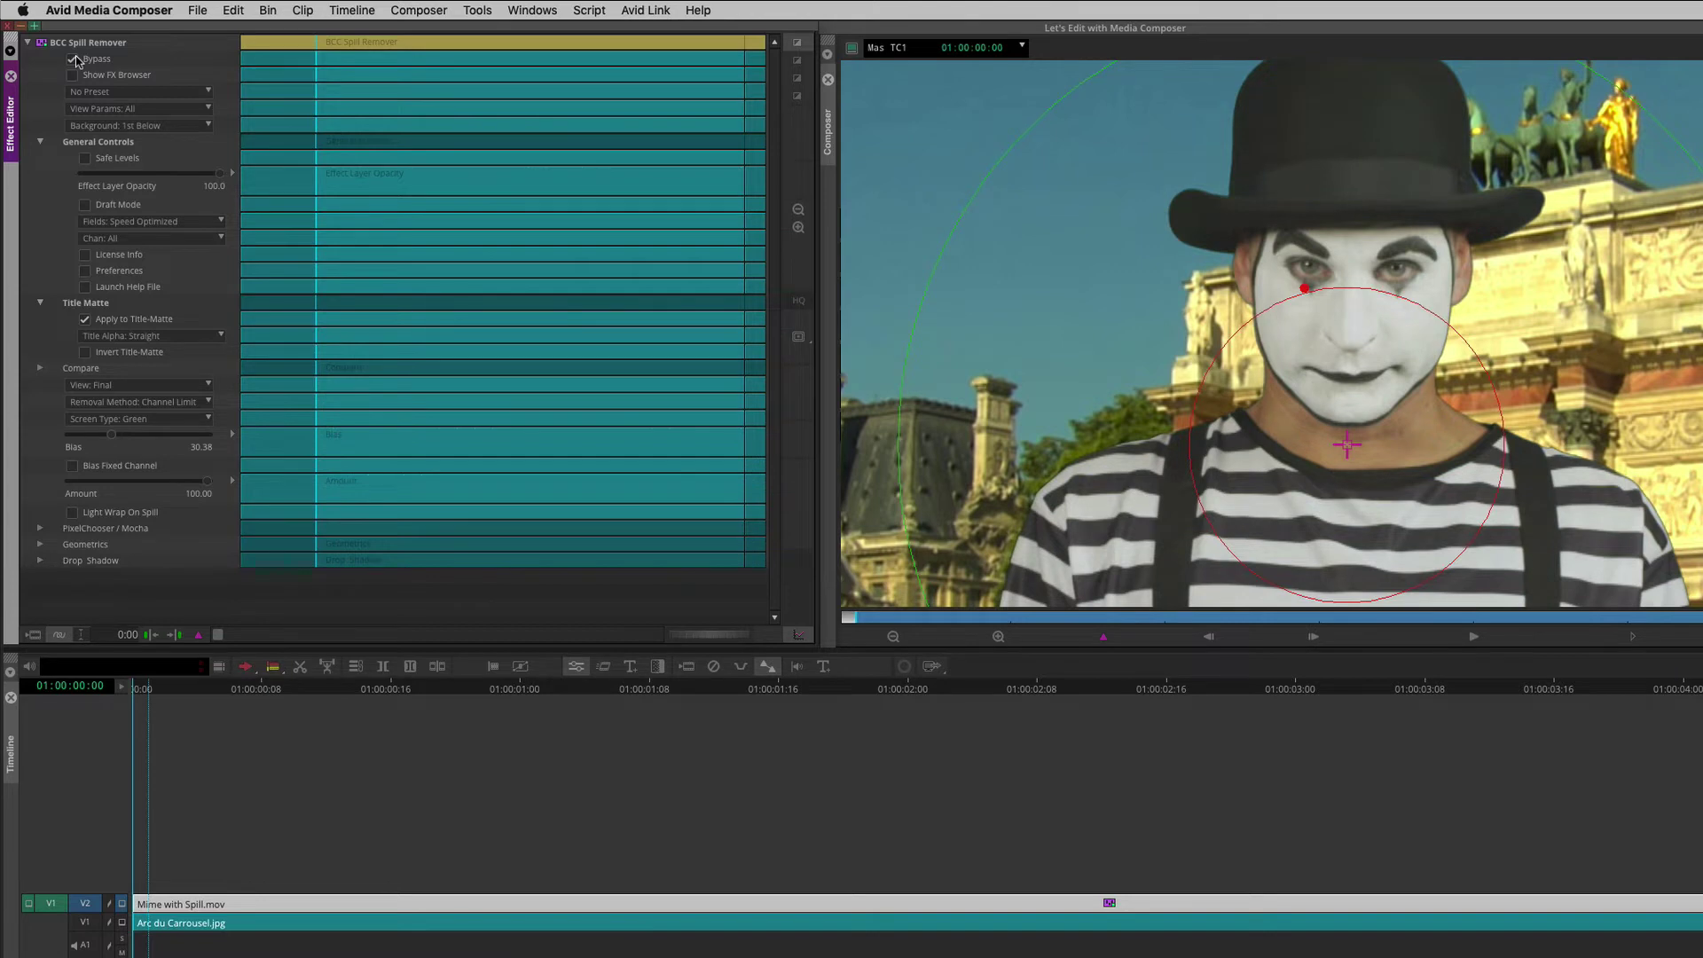
left_click(72, 59)
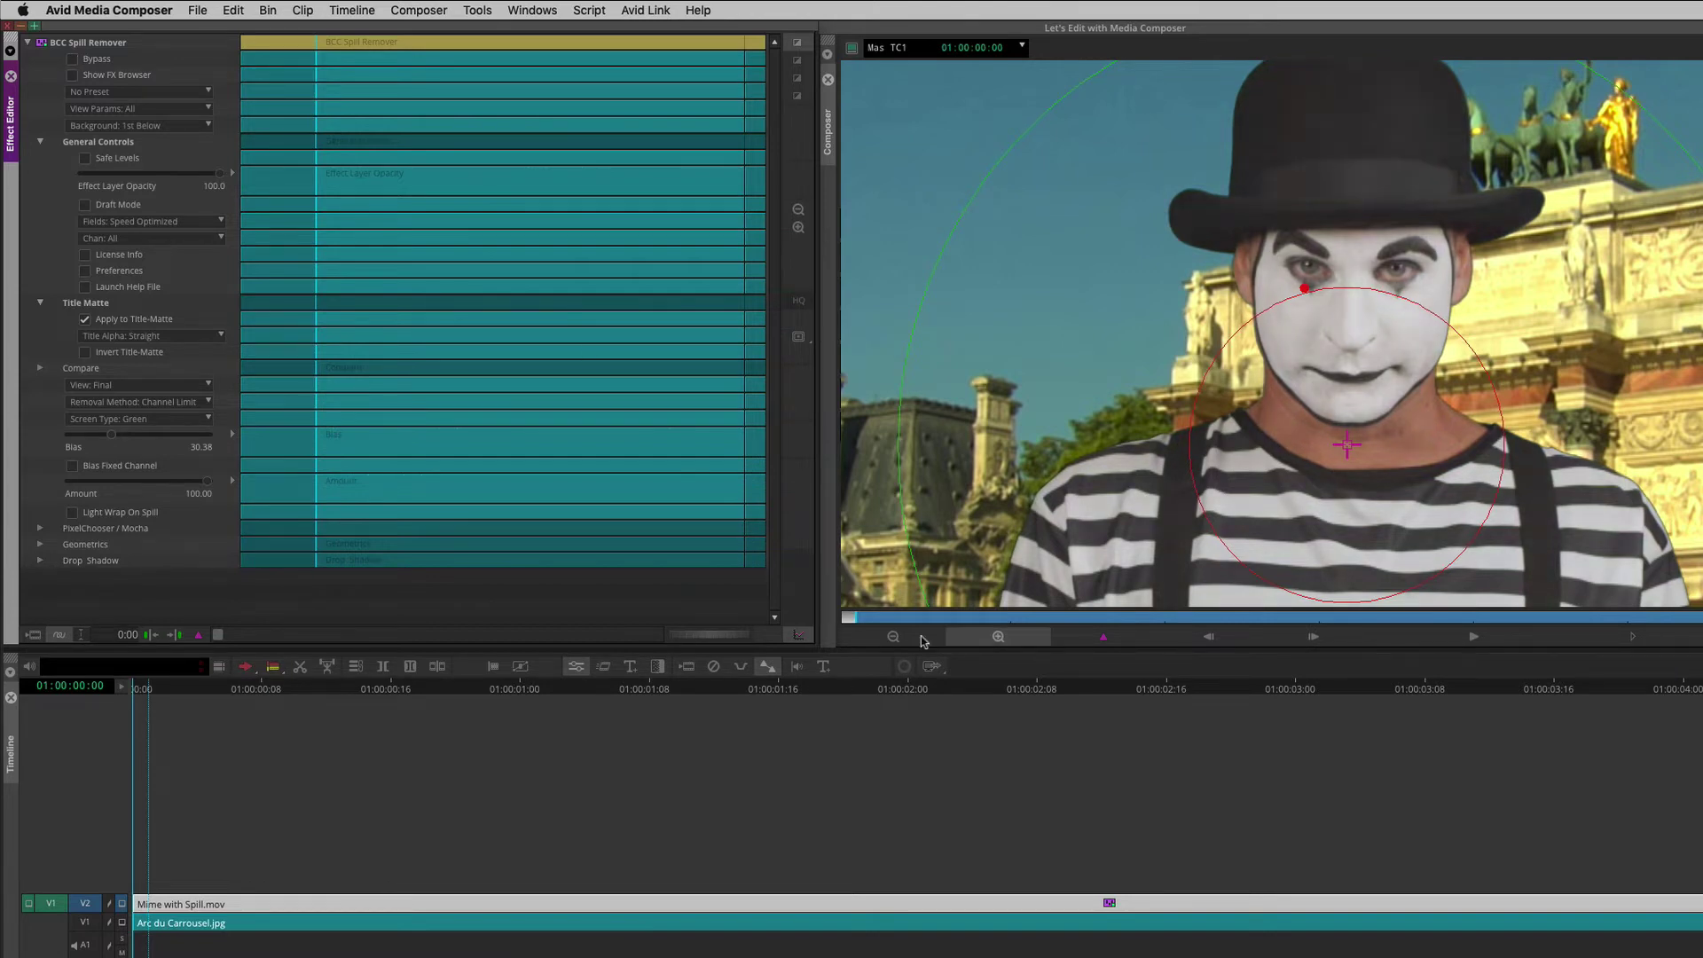
left_click(1300, 493)
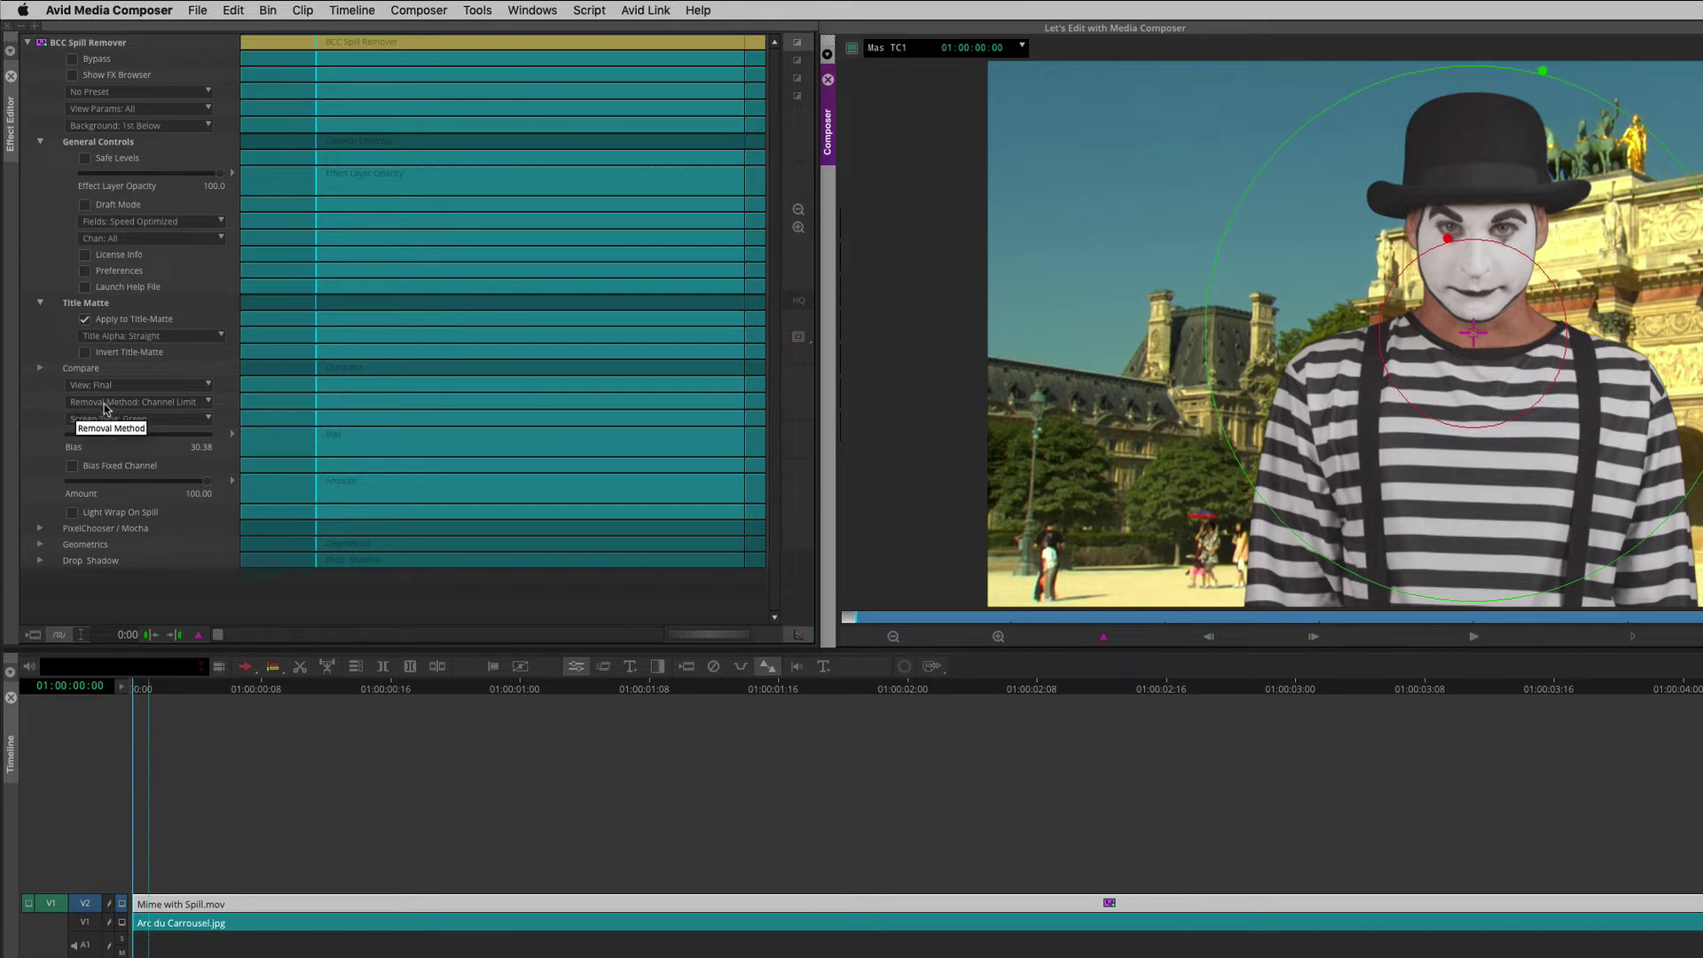
Step: Try the Classic Continuum removal method and switch back to Channel Limit
left_click(138, 406)
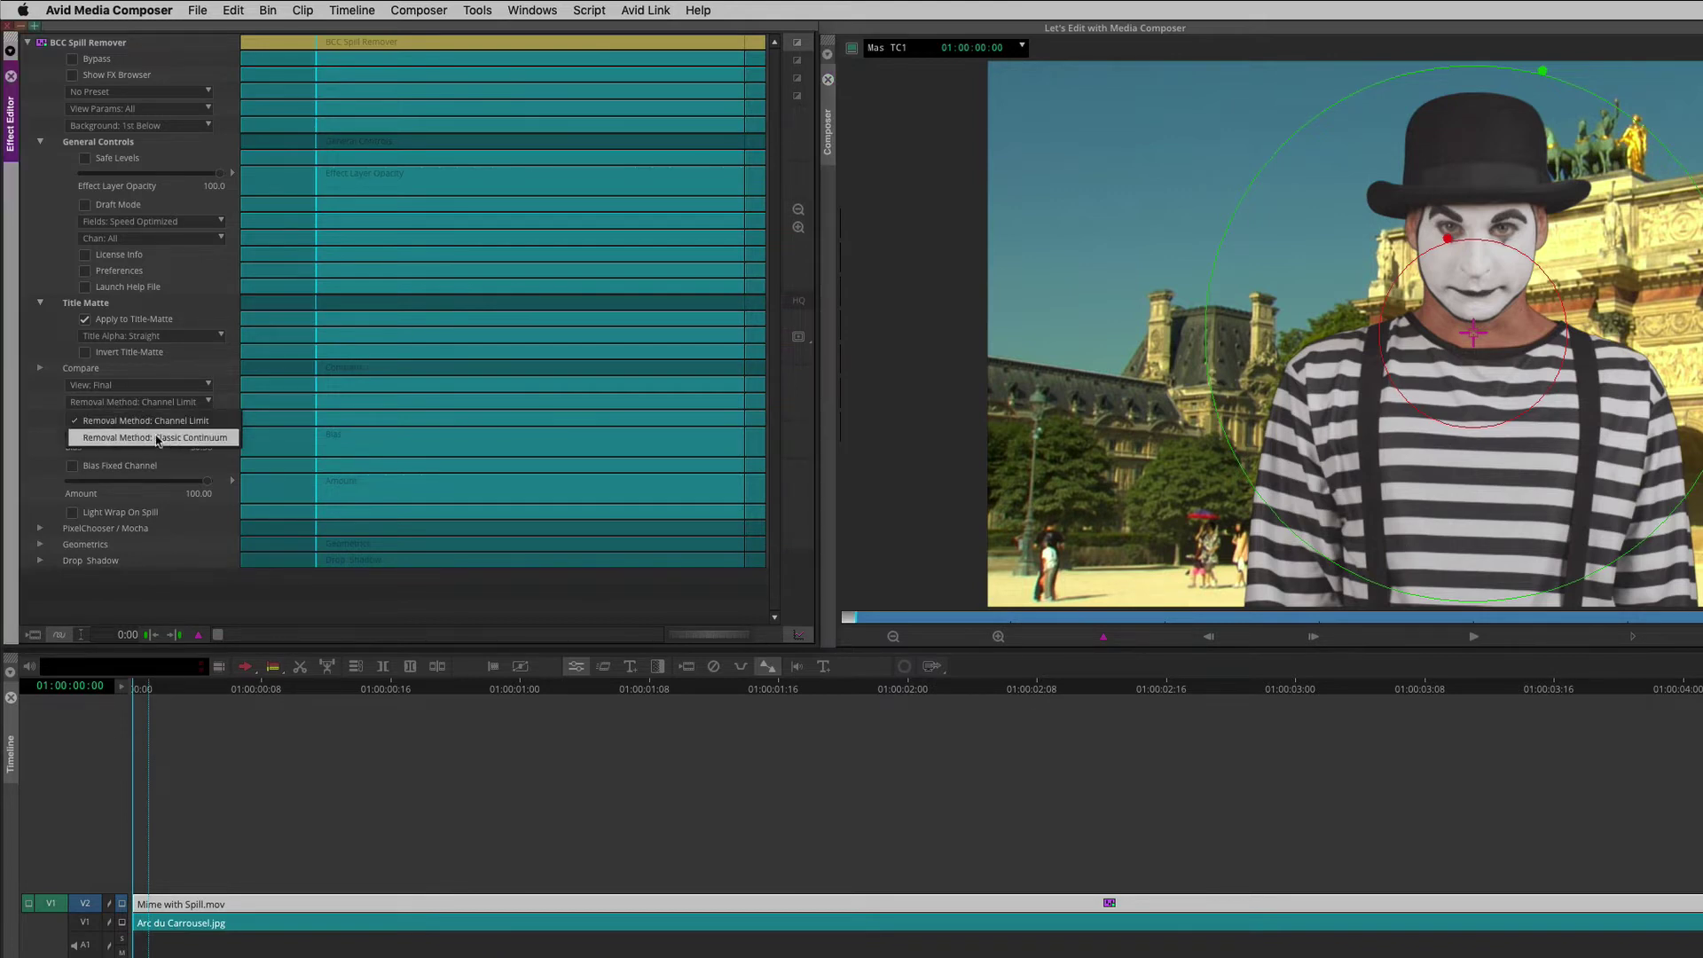
left_click(164, 437)
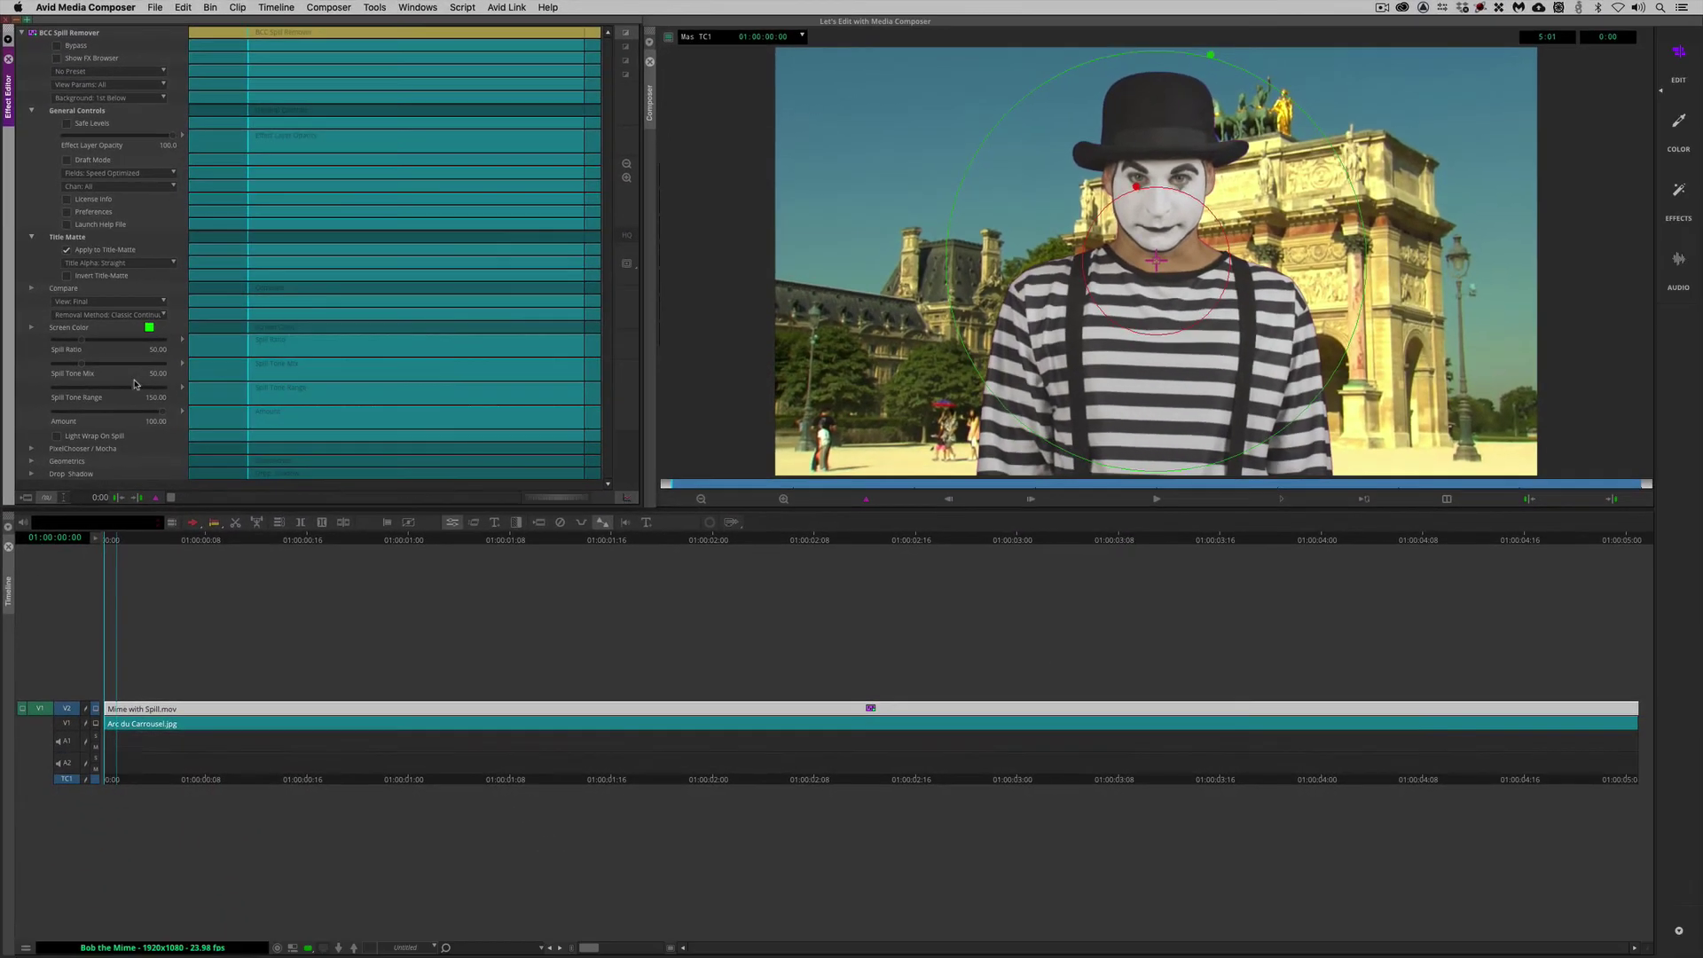
left_click(120, 315)
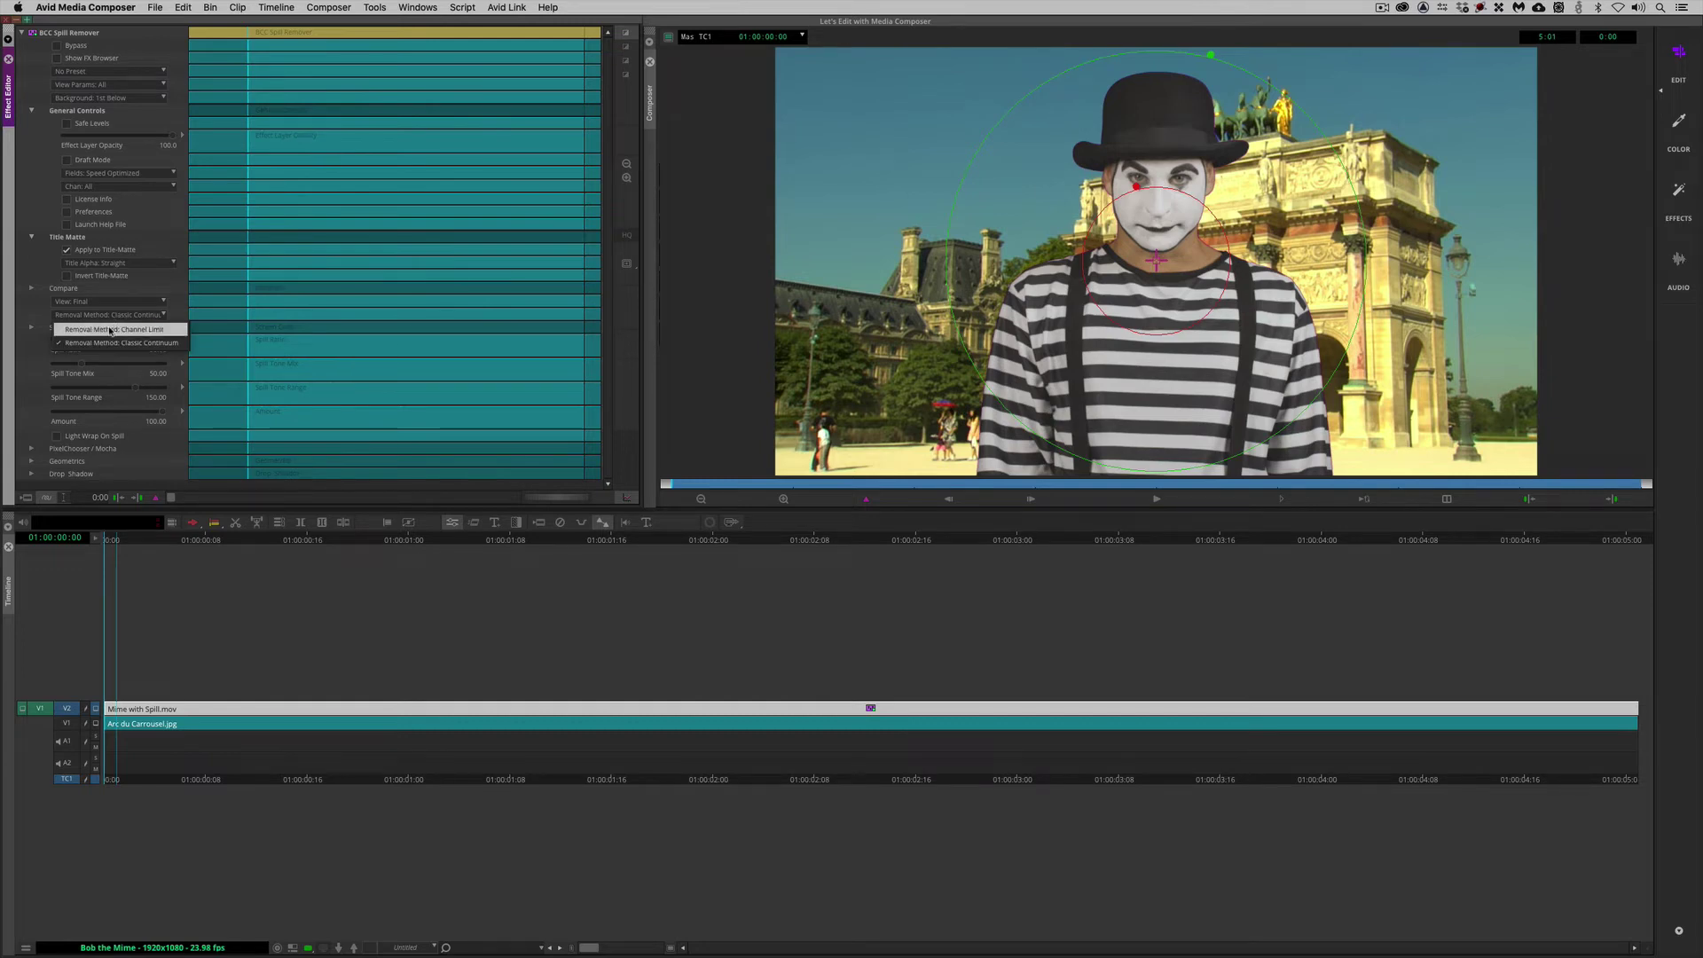
left_click(110, 330)
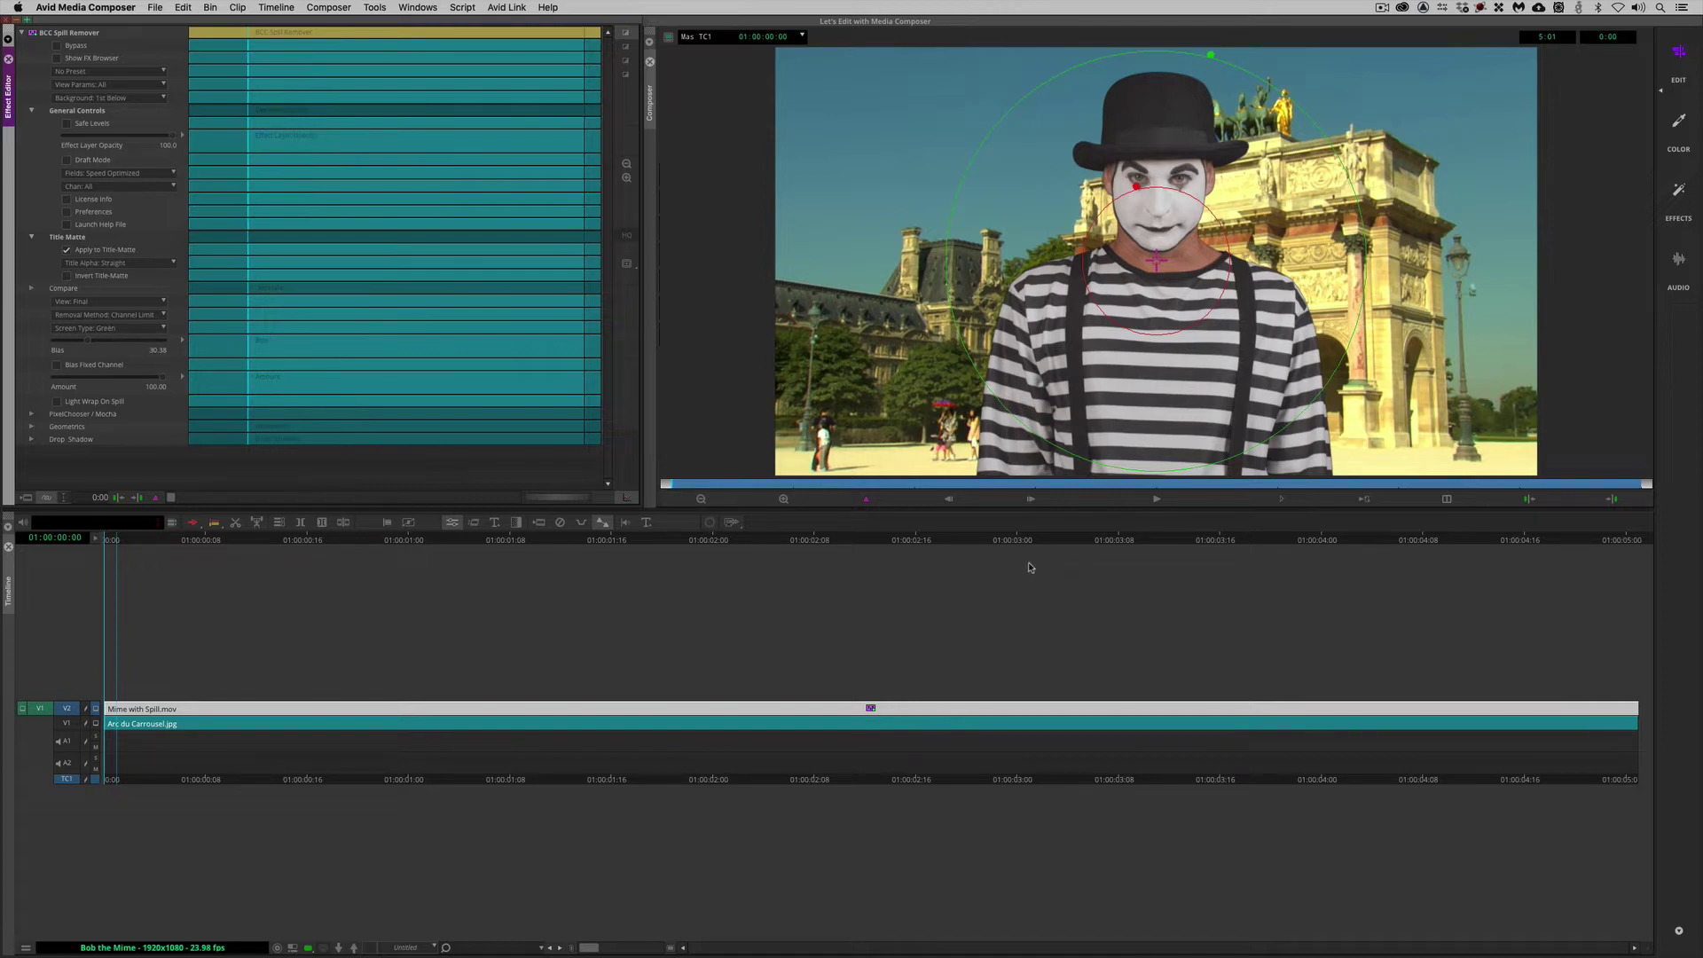
Step: Close the effect settings and load the Space Key sequence from the BCC Primatte Studio bin
left_click(9, 59)
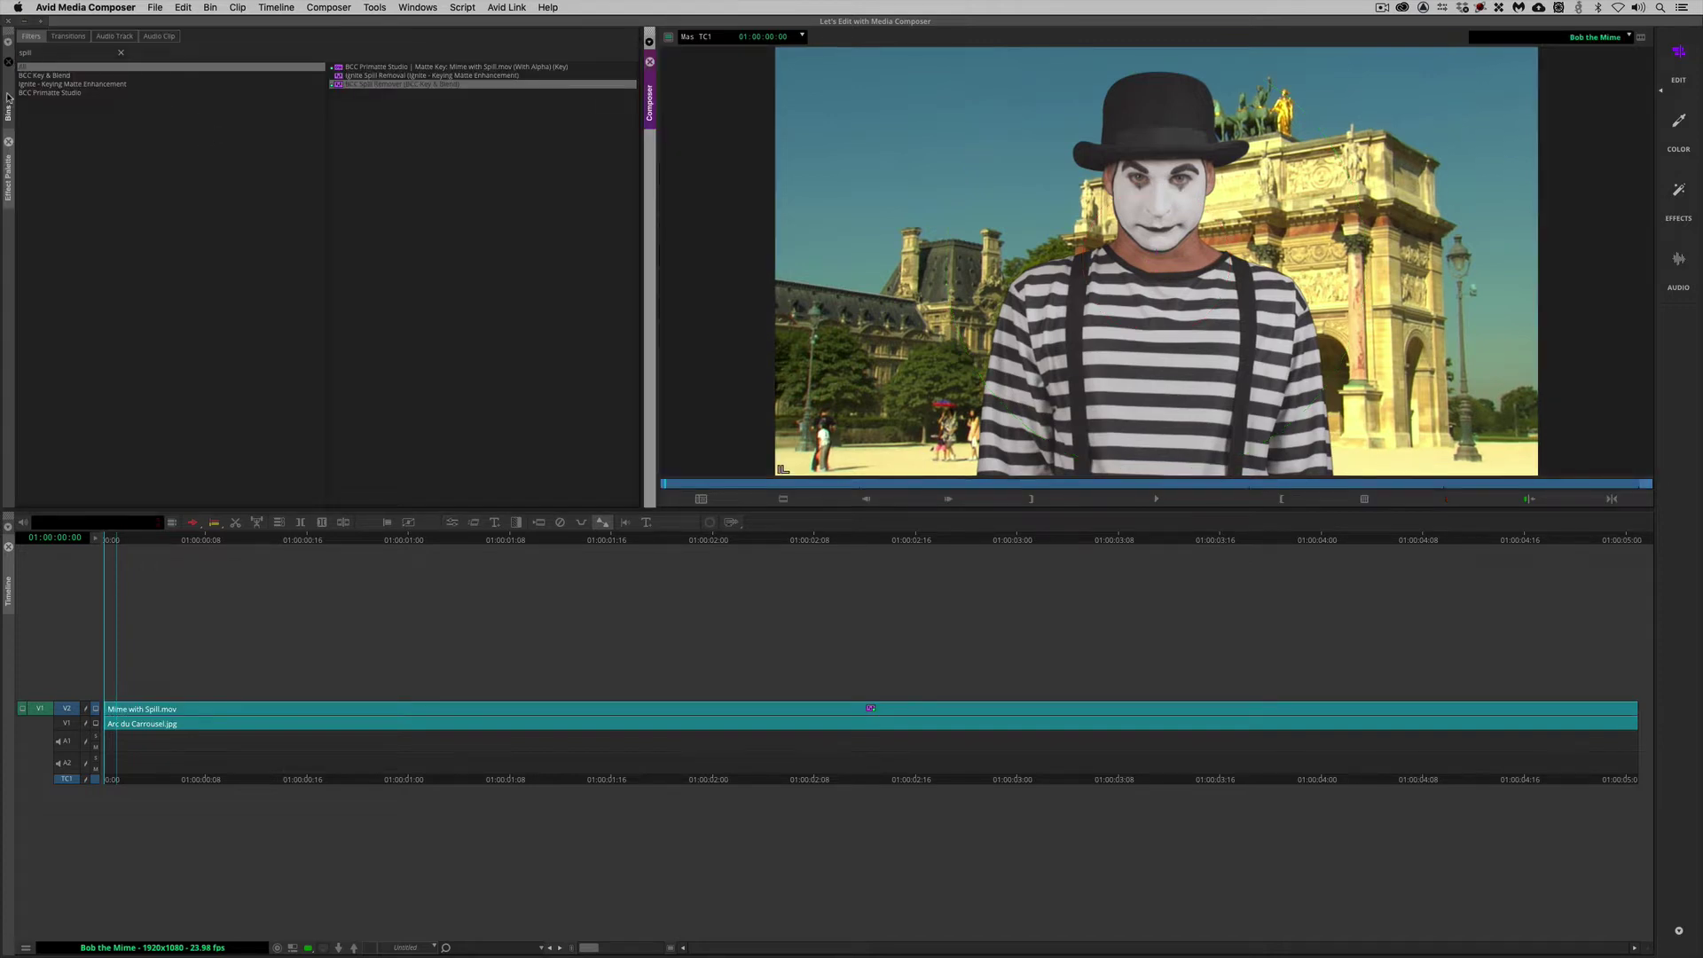
left_click(8, 99)
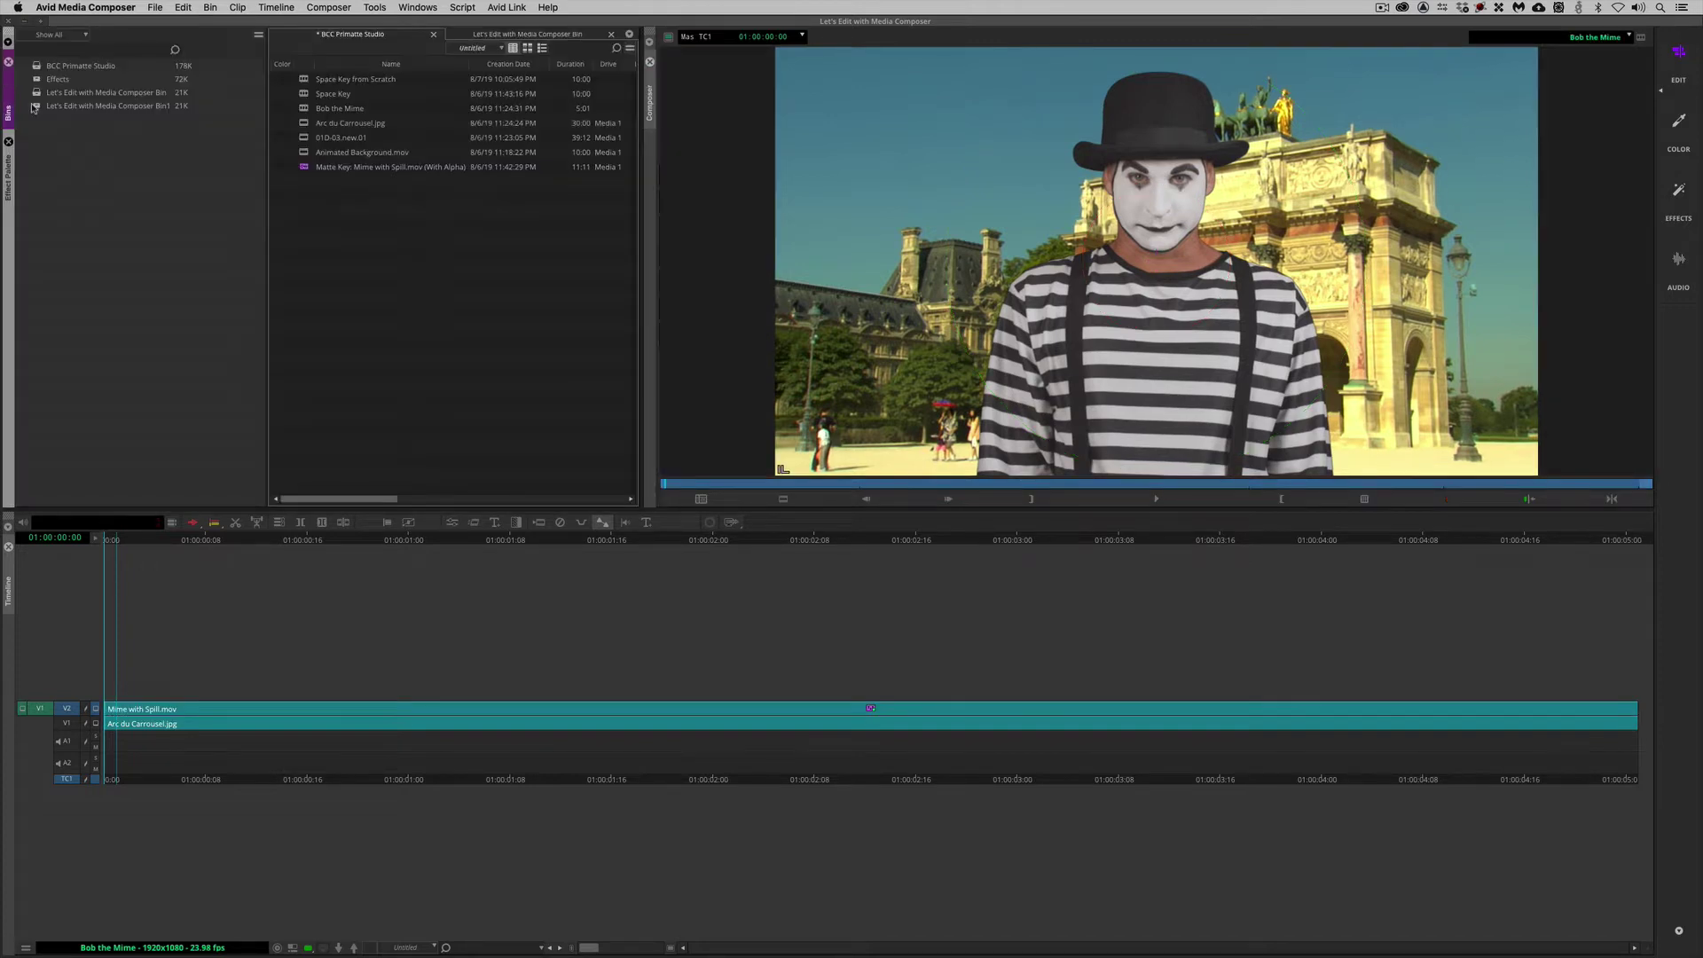
double_click(302, 95)
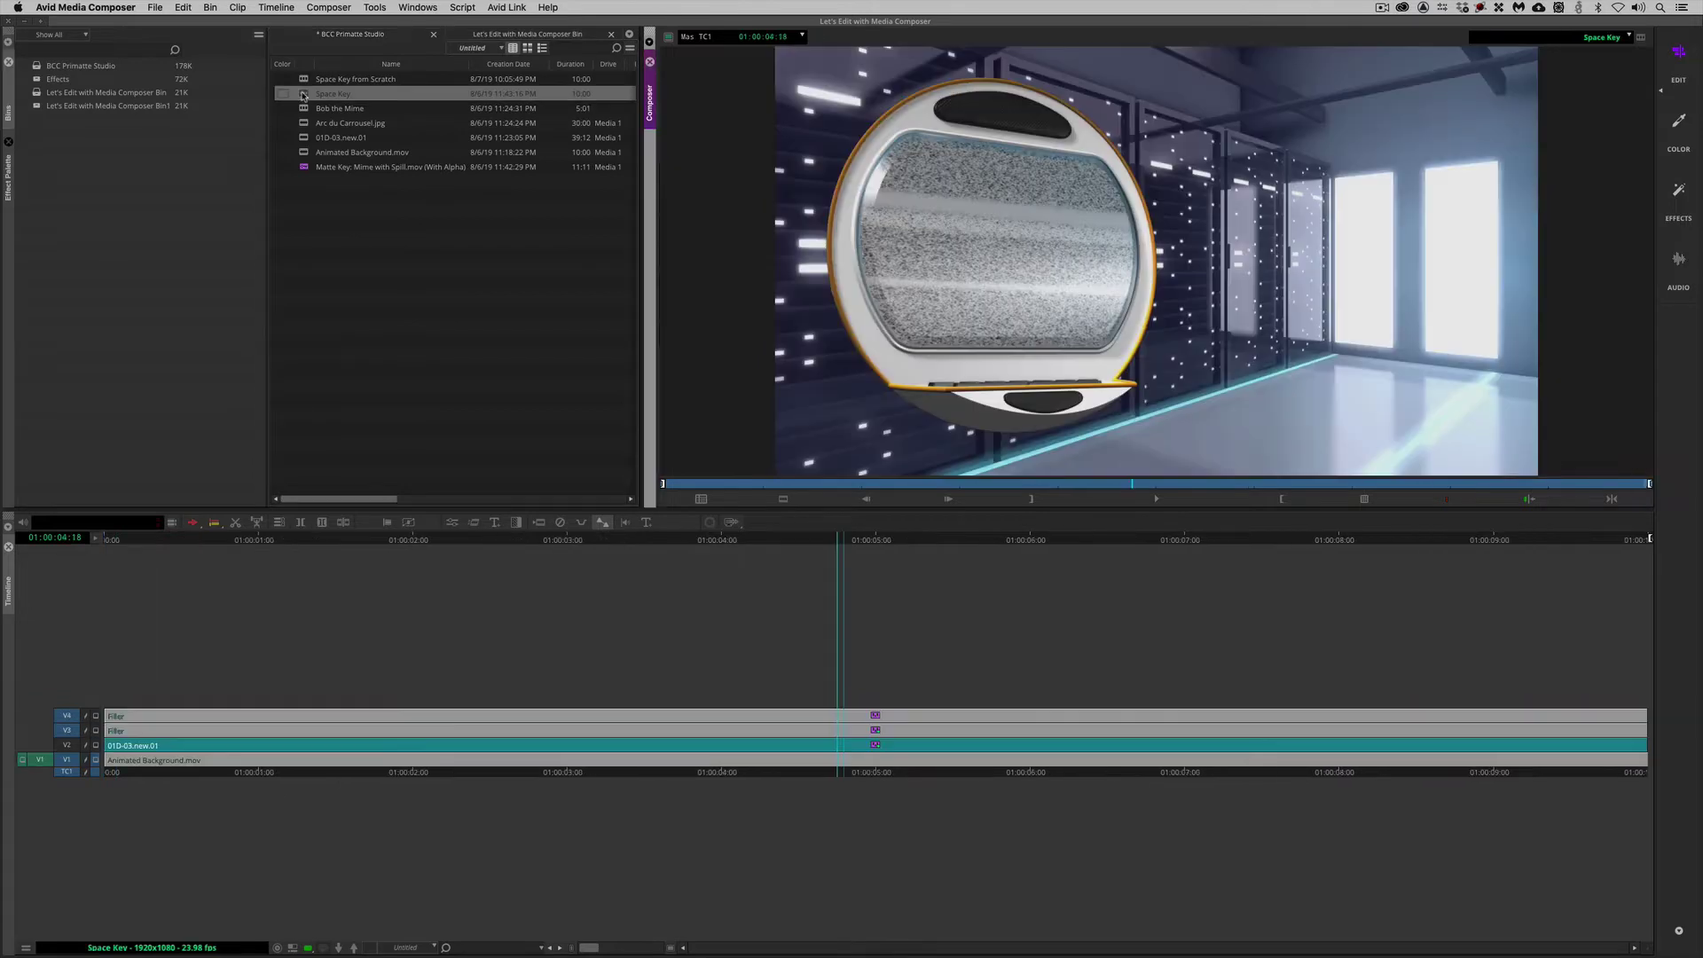
Step: Review the Space Key background, turn on monitoring for track V2, and scrub to about 01:00:01:01
left_click(529, 742)
key("space")
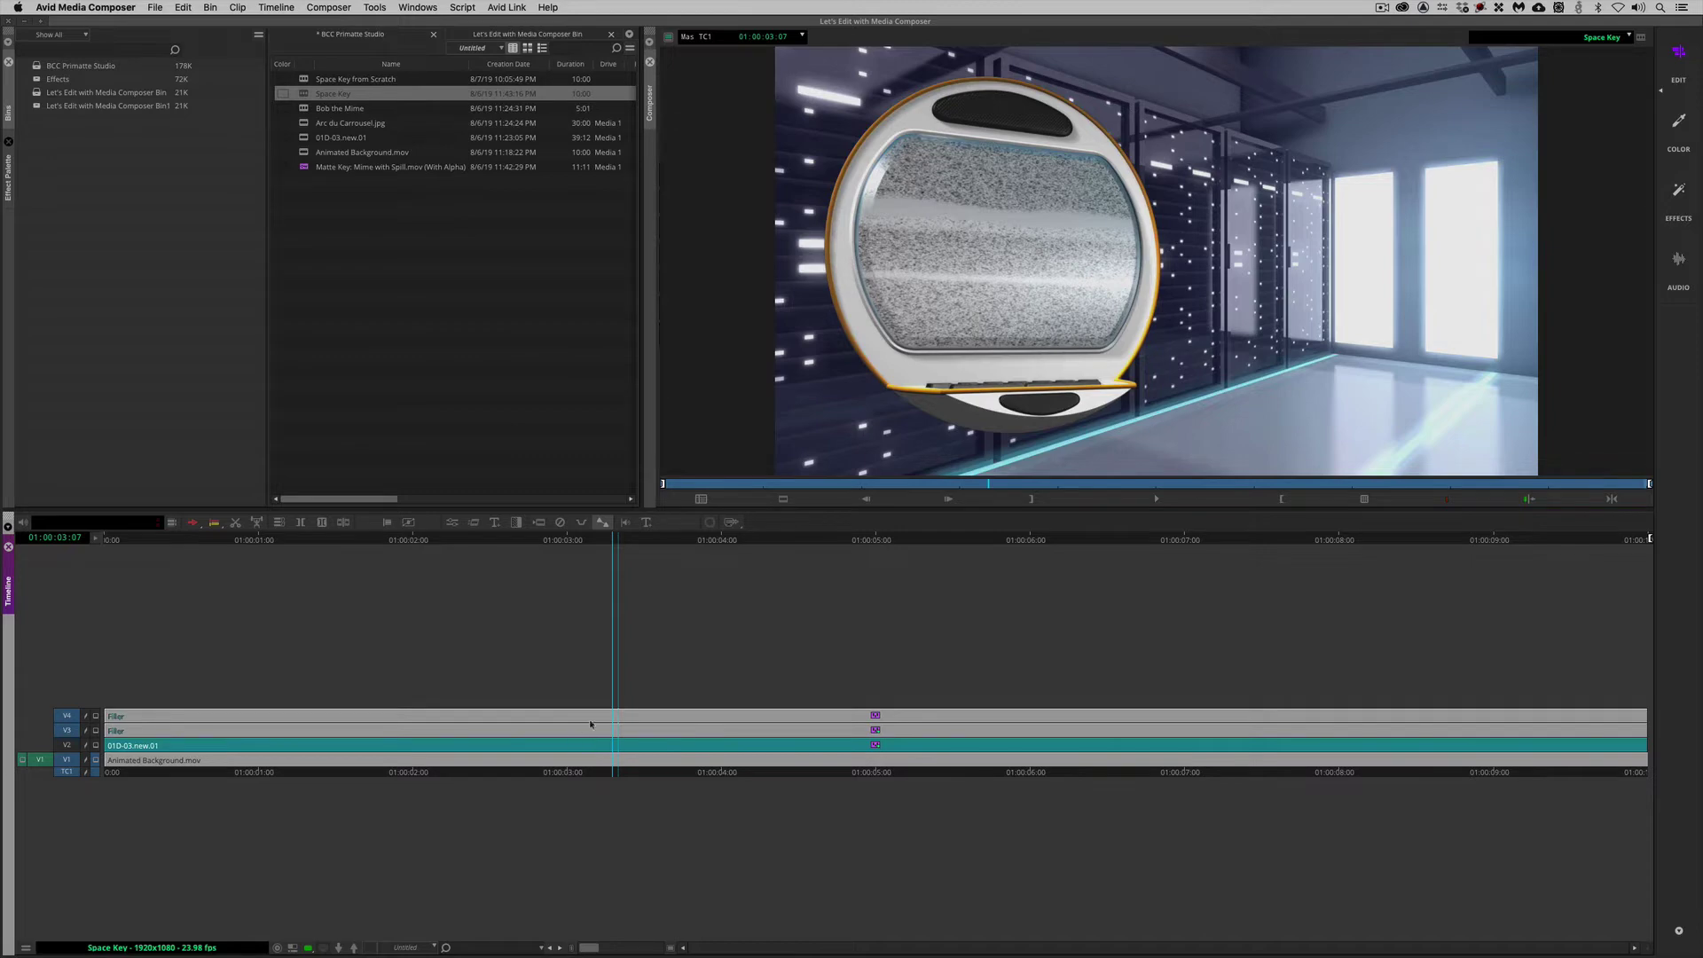
left_click_drag(882, 757, 557, 752)
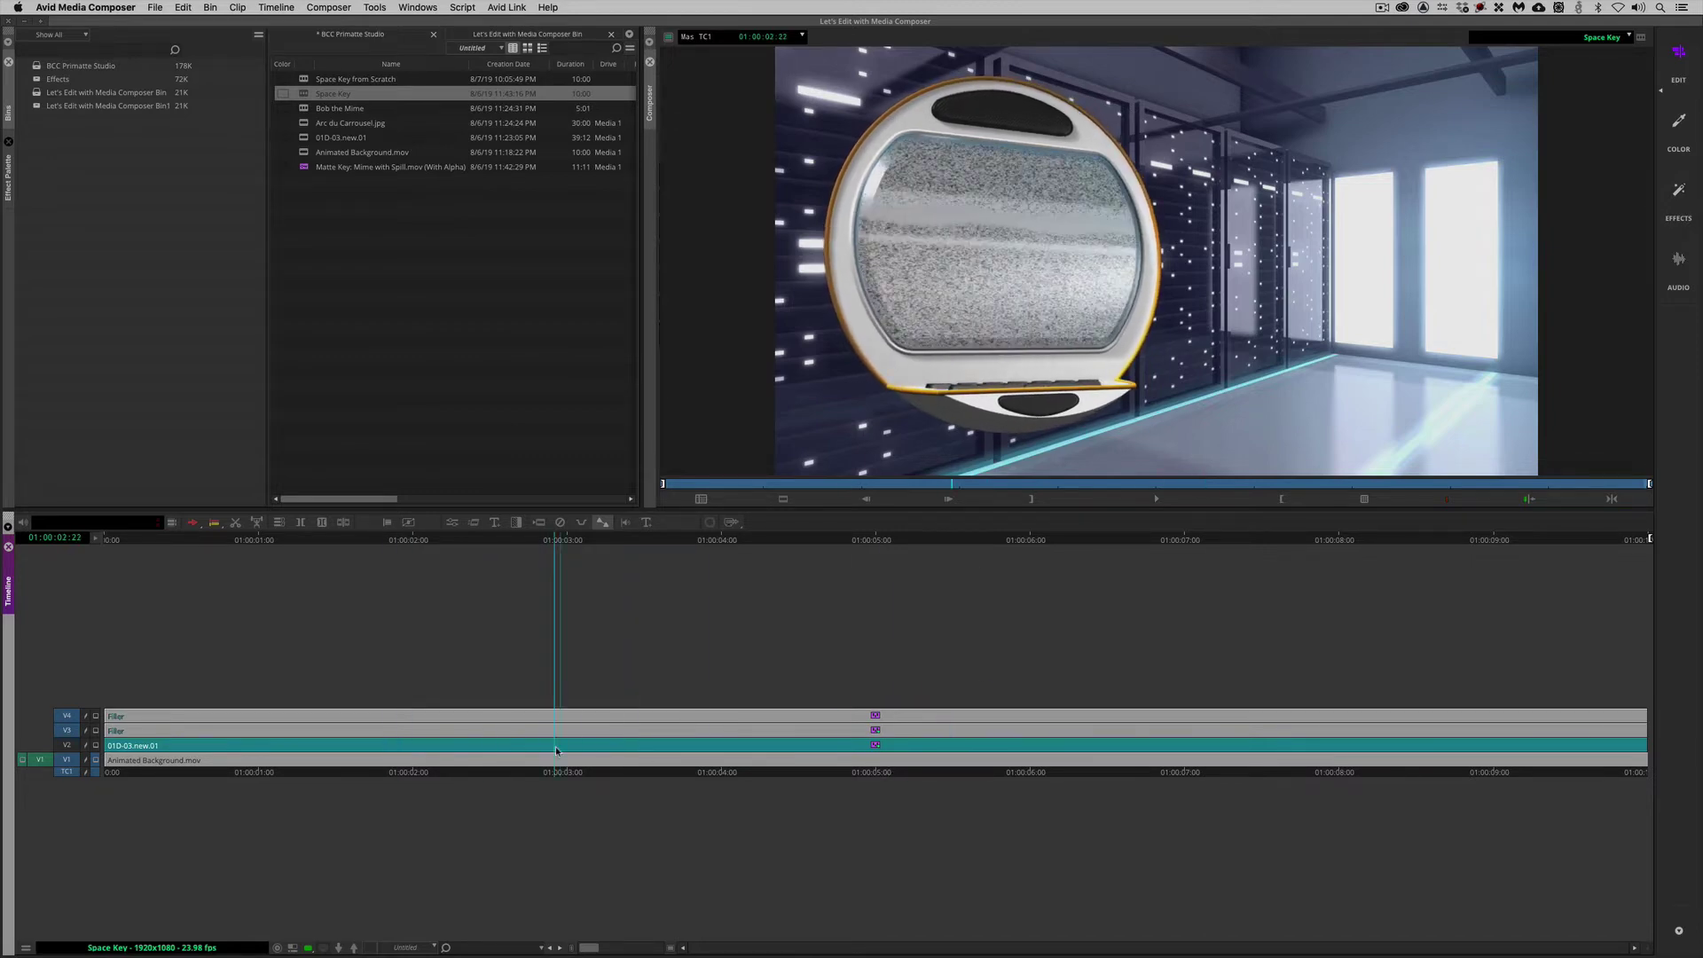
left_click(95, 745)
left_click_drag(367, 752, 235, 697)
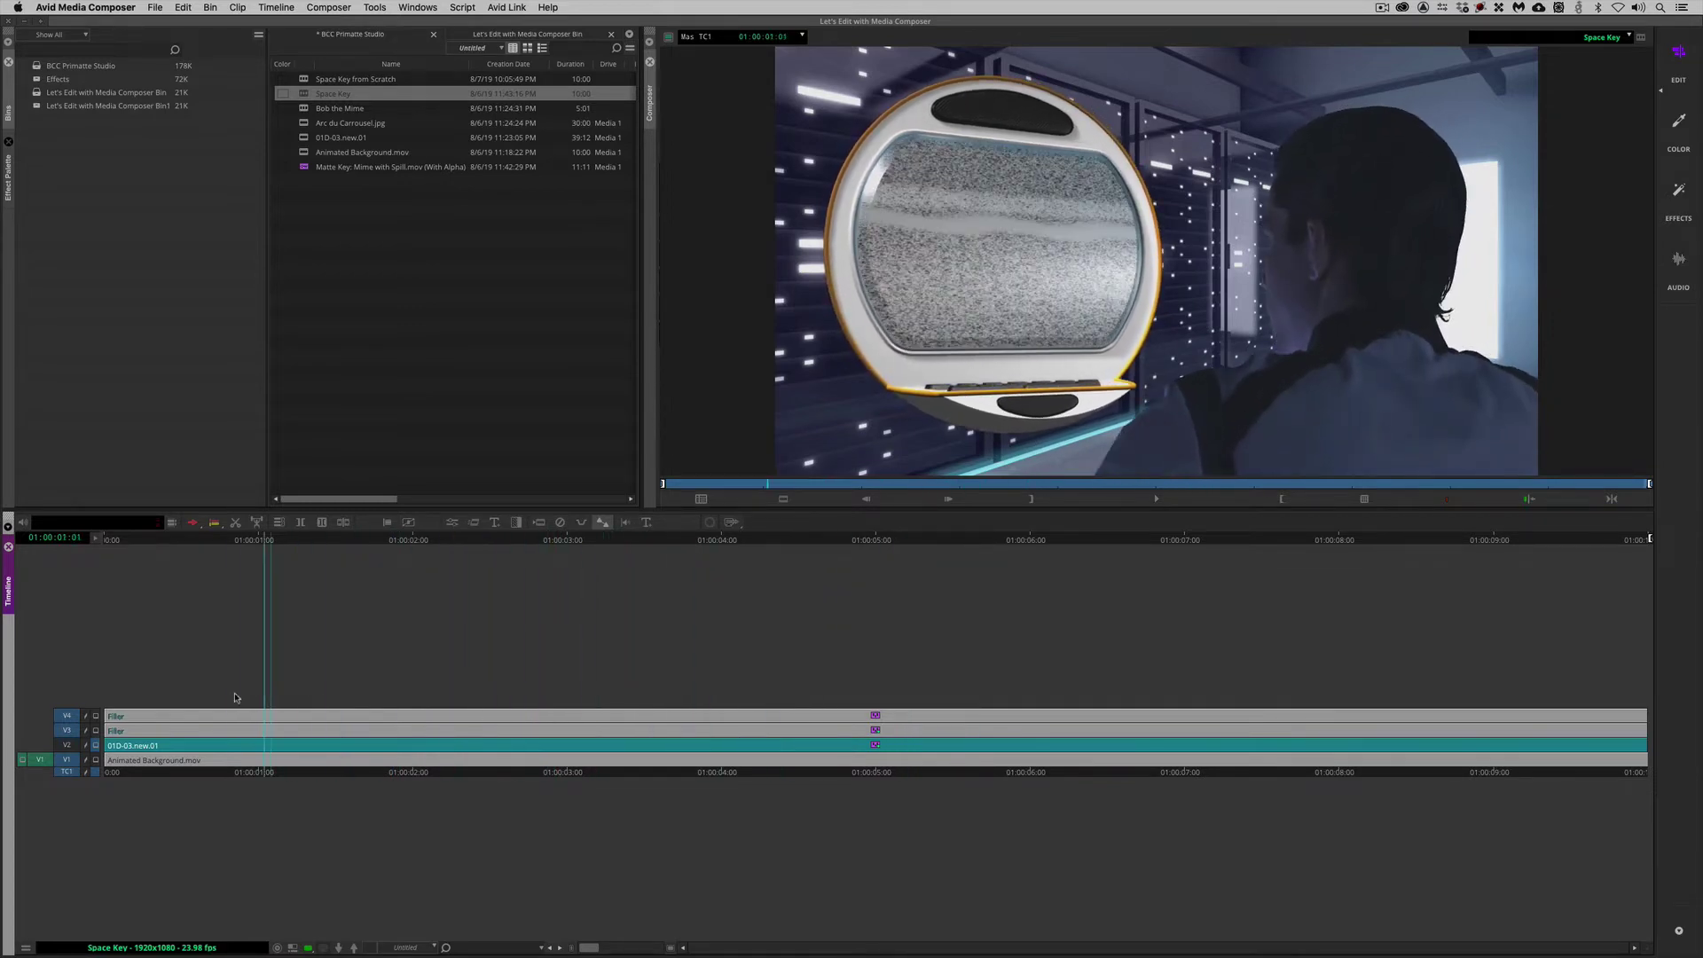
Step: Play the Space Key composite and scrub it to about 01:00:05:01 with the filter layers monitored
key("space")
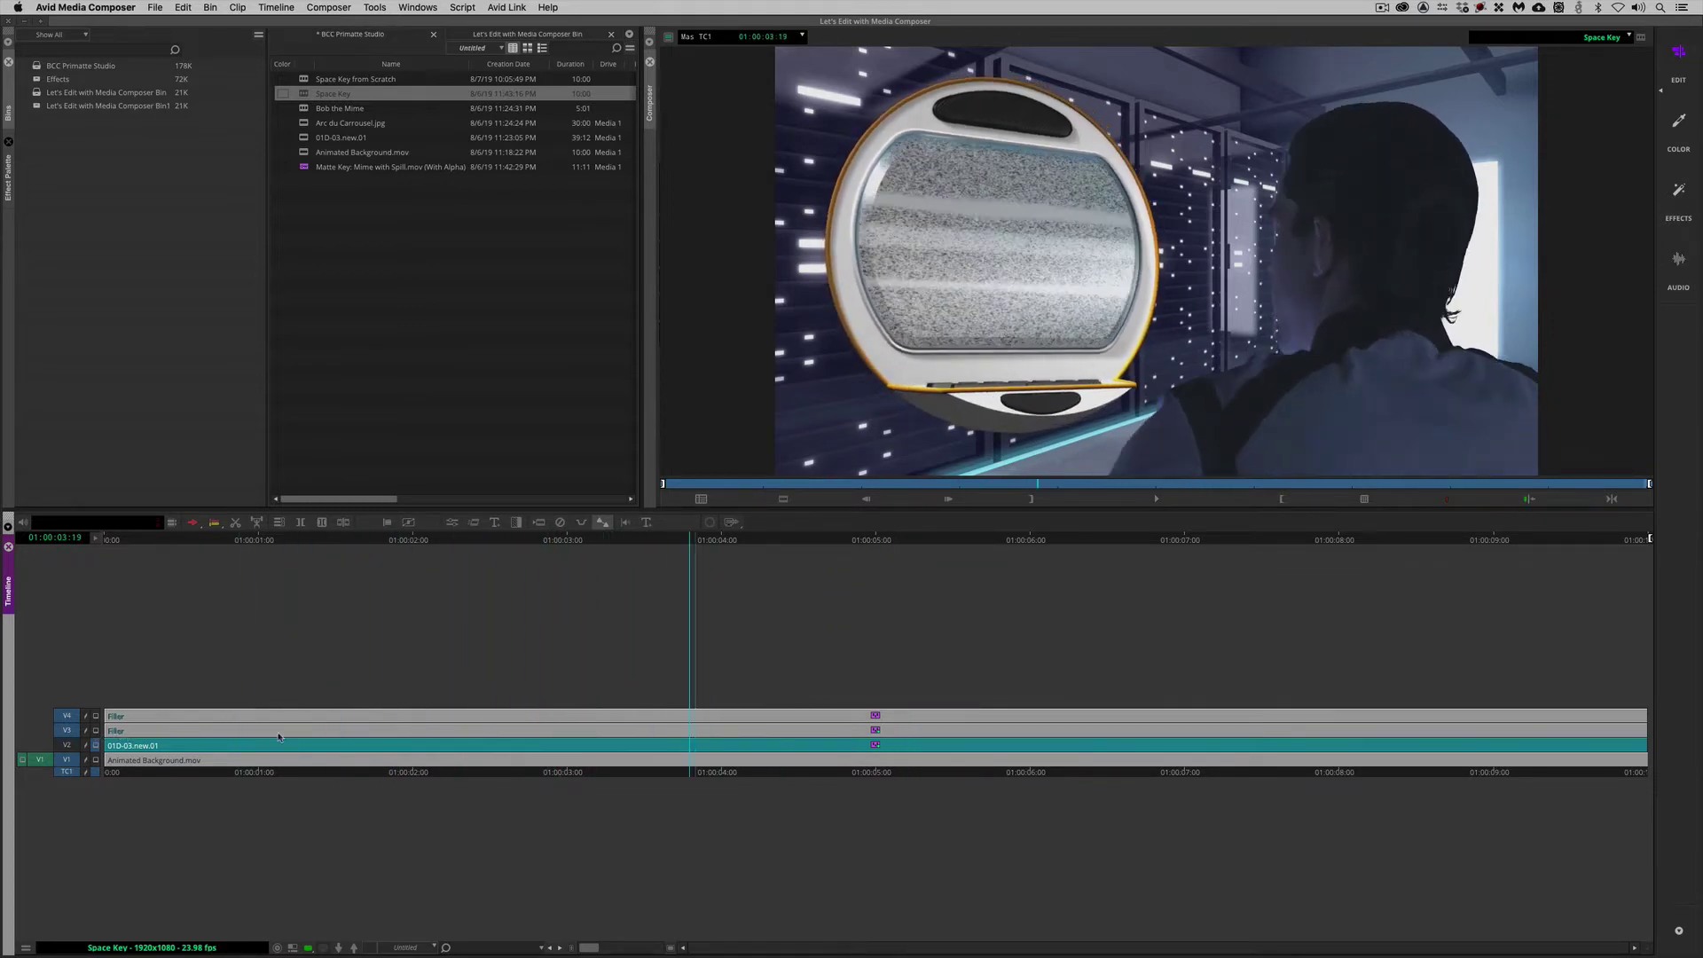
left_click_drag(527, 736, 619, 745)
left_click_drag(683, 815, 916, 817)
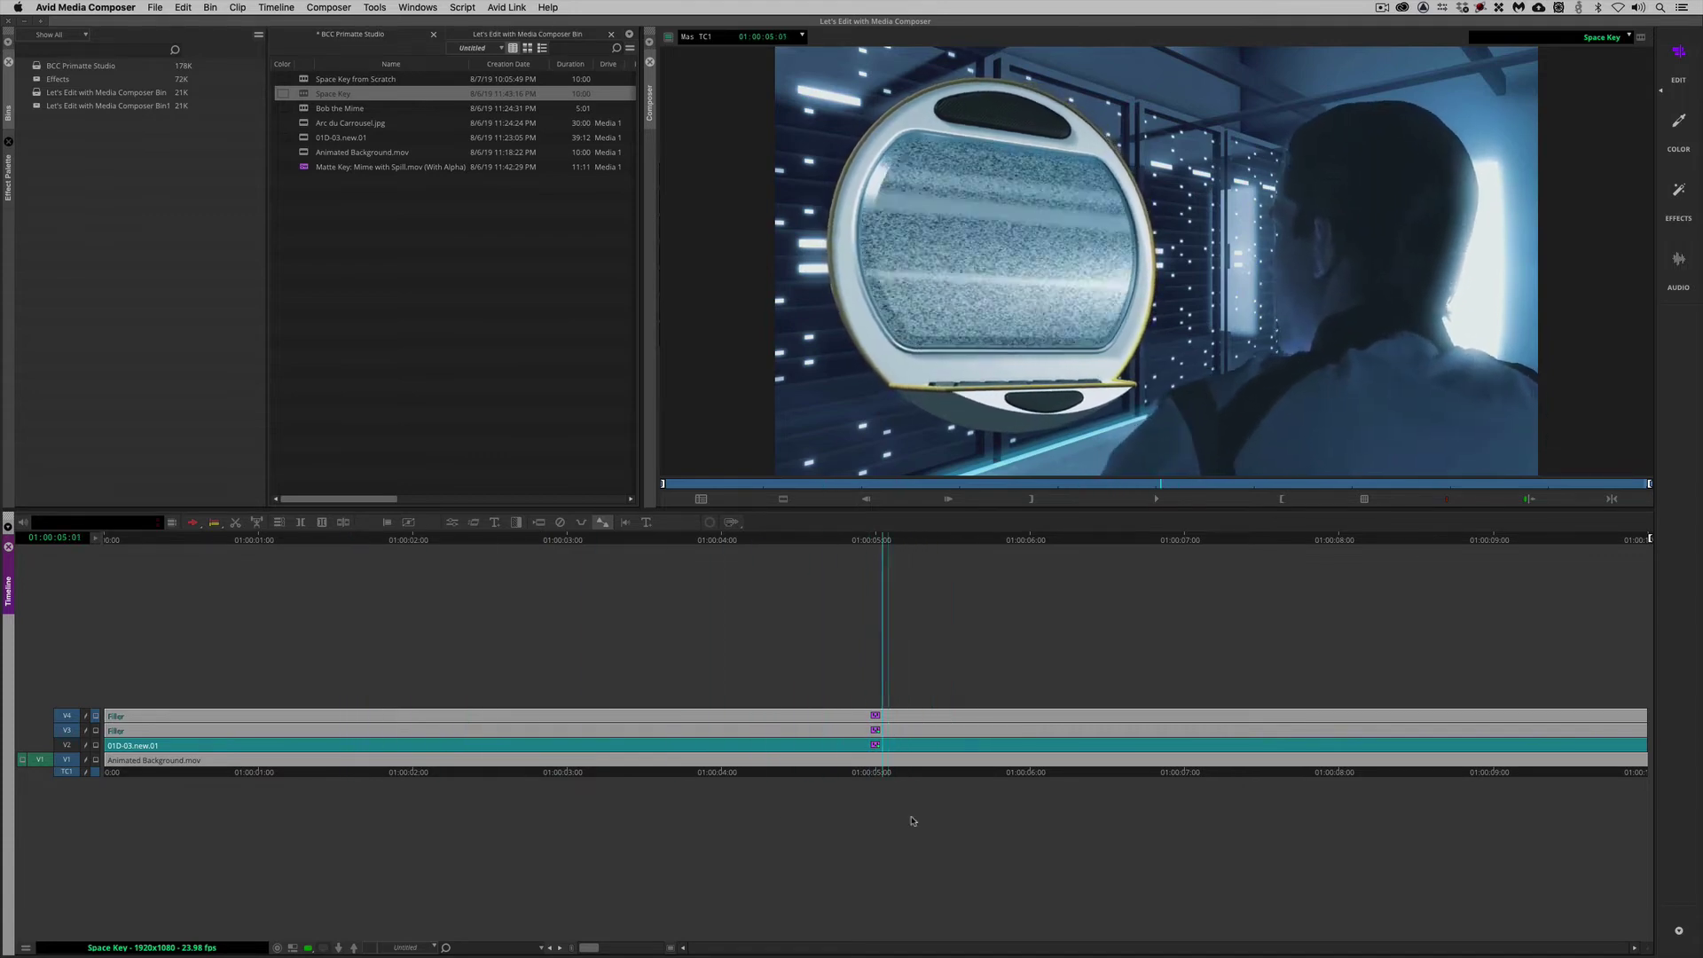
Step: Load the 01D-03.new.01 green-screen clip beside the sequence and scrub both to compare the source footage with the composite
left_click(658, 159)
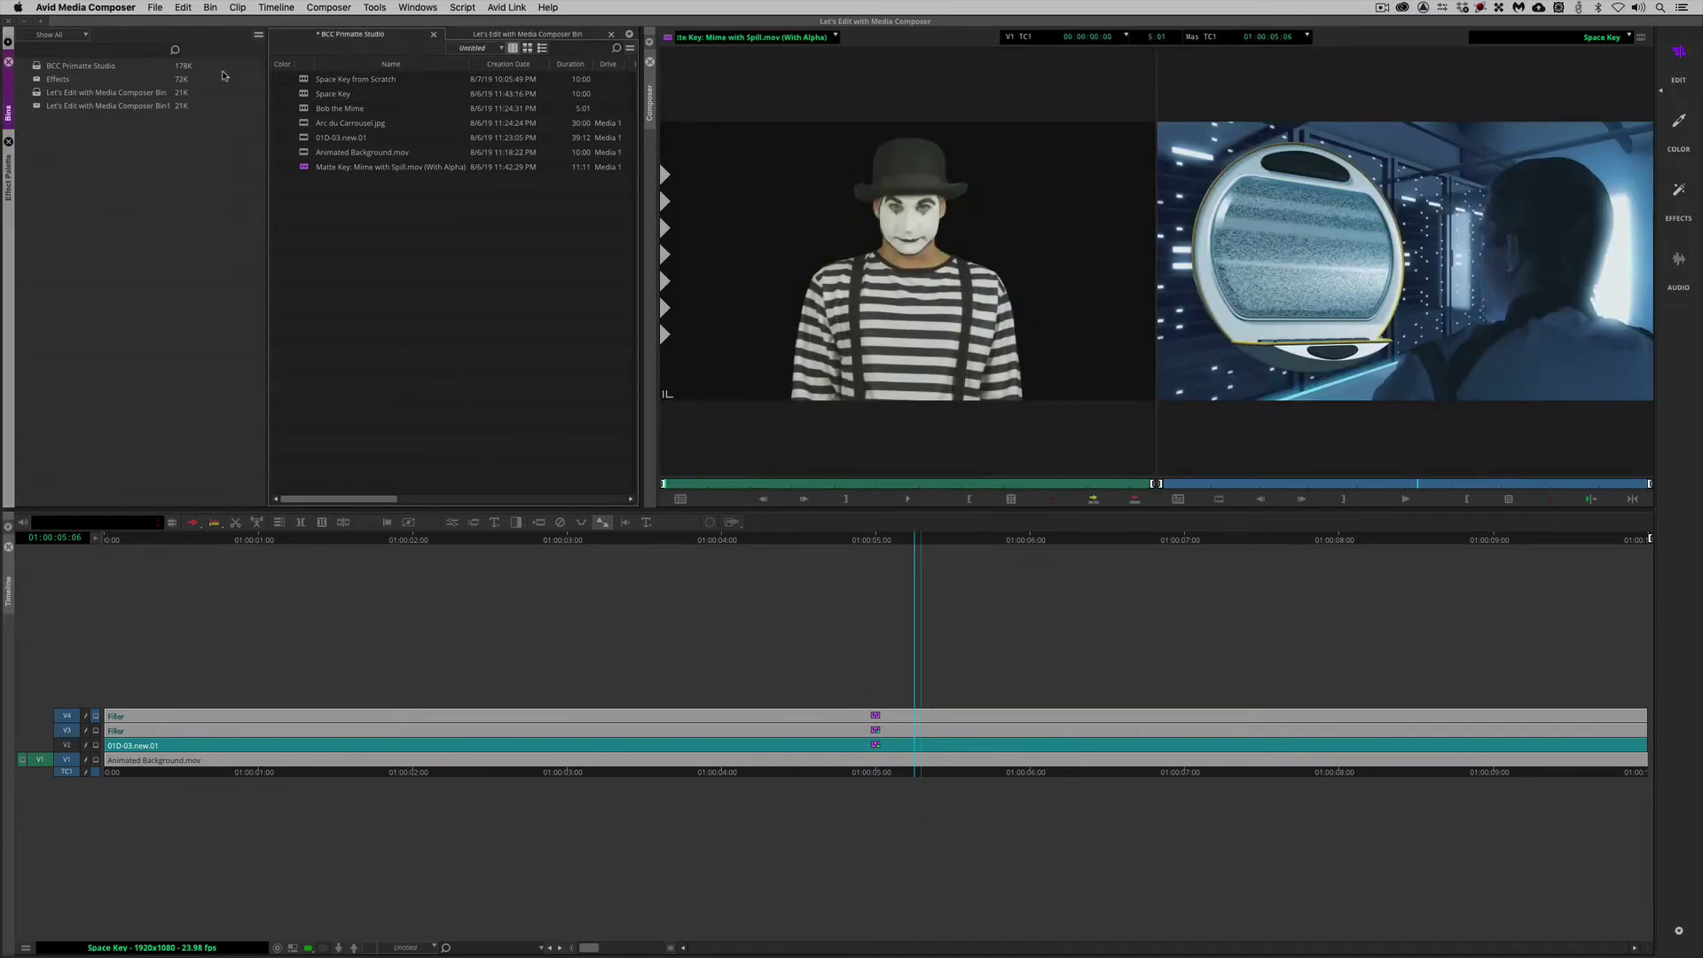
double_click(342, 138)
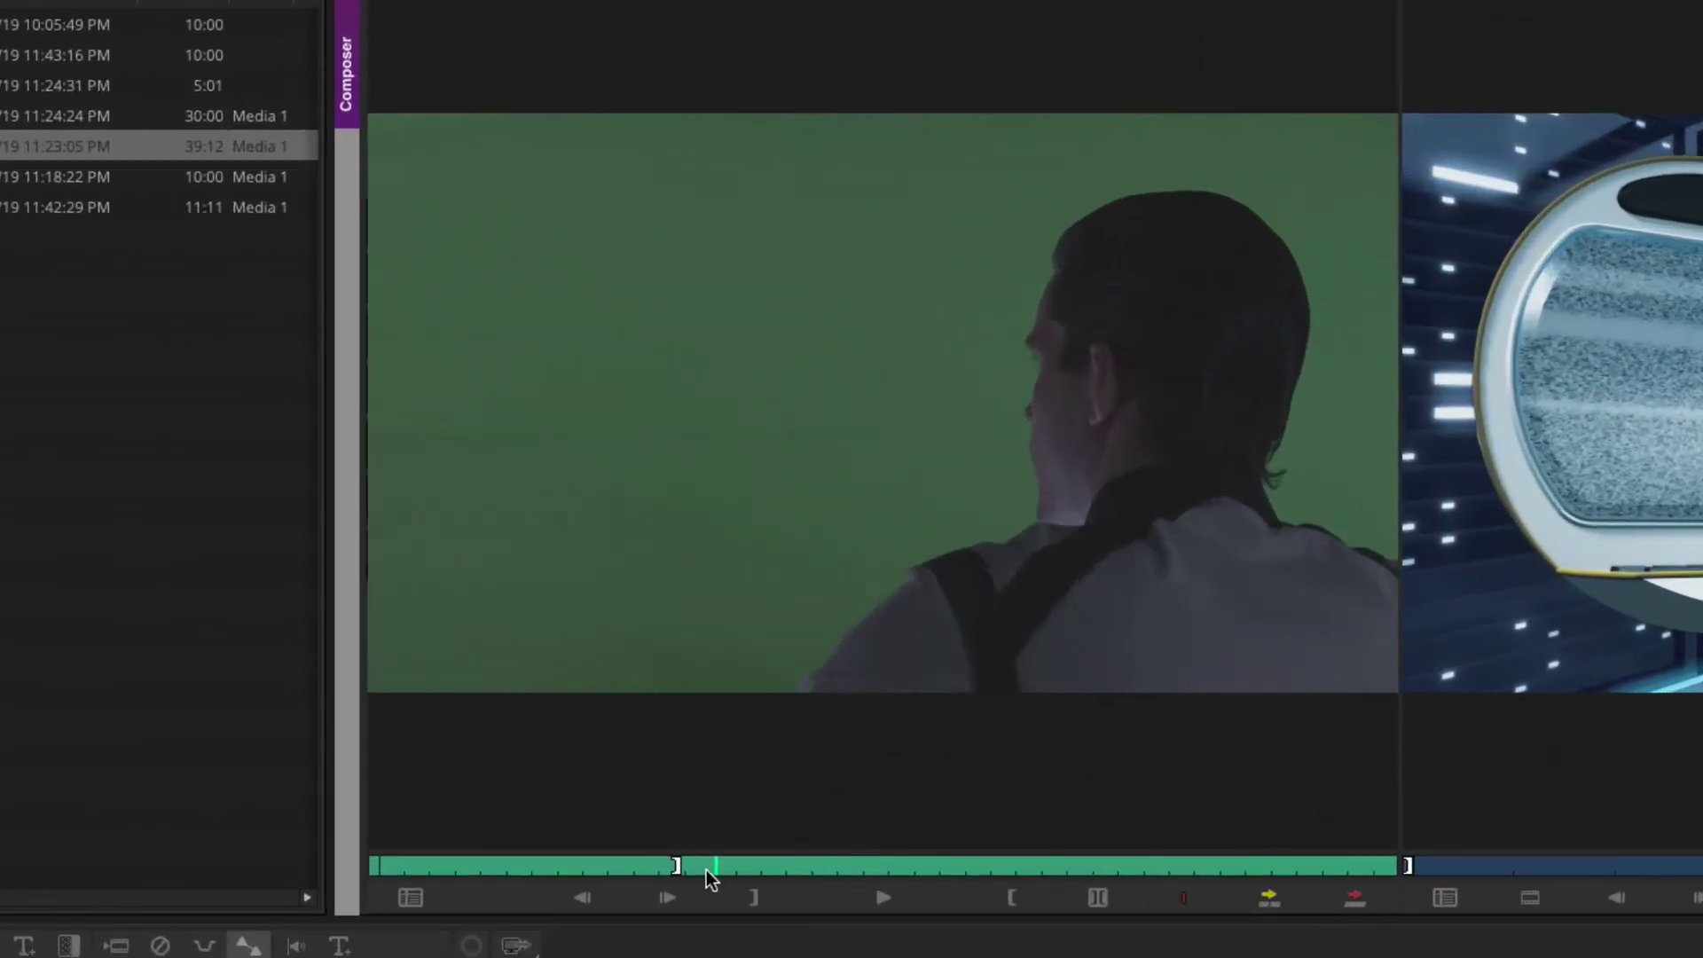
mouse_move(823, 484)
left_mouse_down()
mouse_move(764, 484)
mouse_move(811, 484)
left_mouse_up()
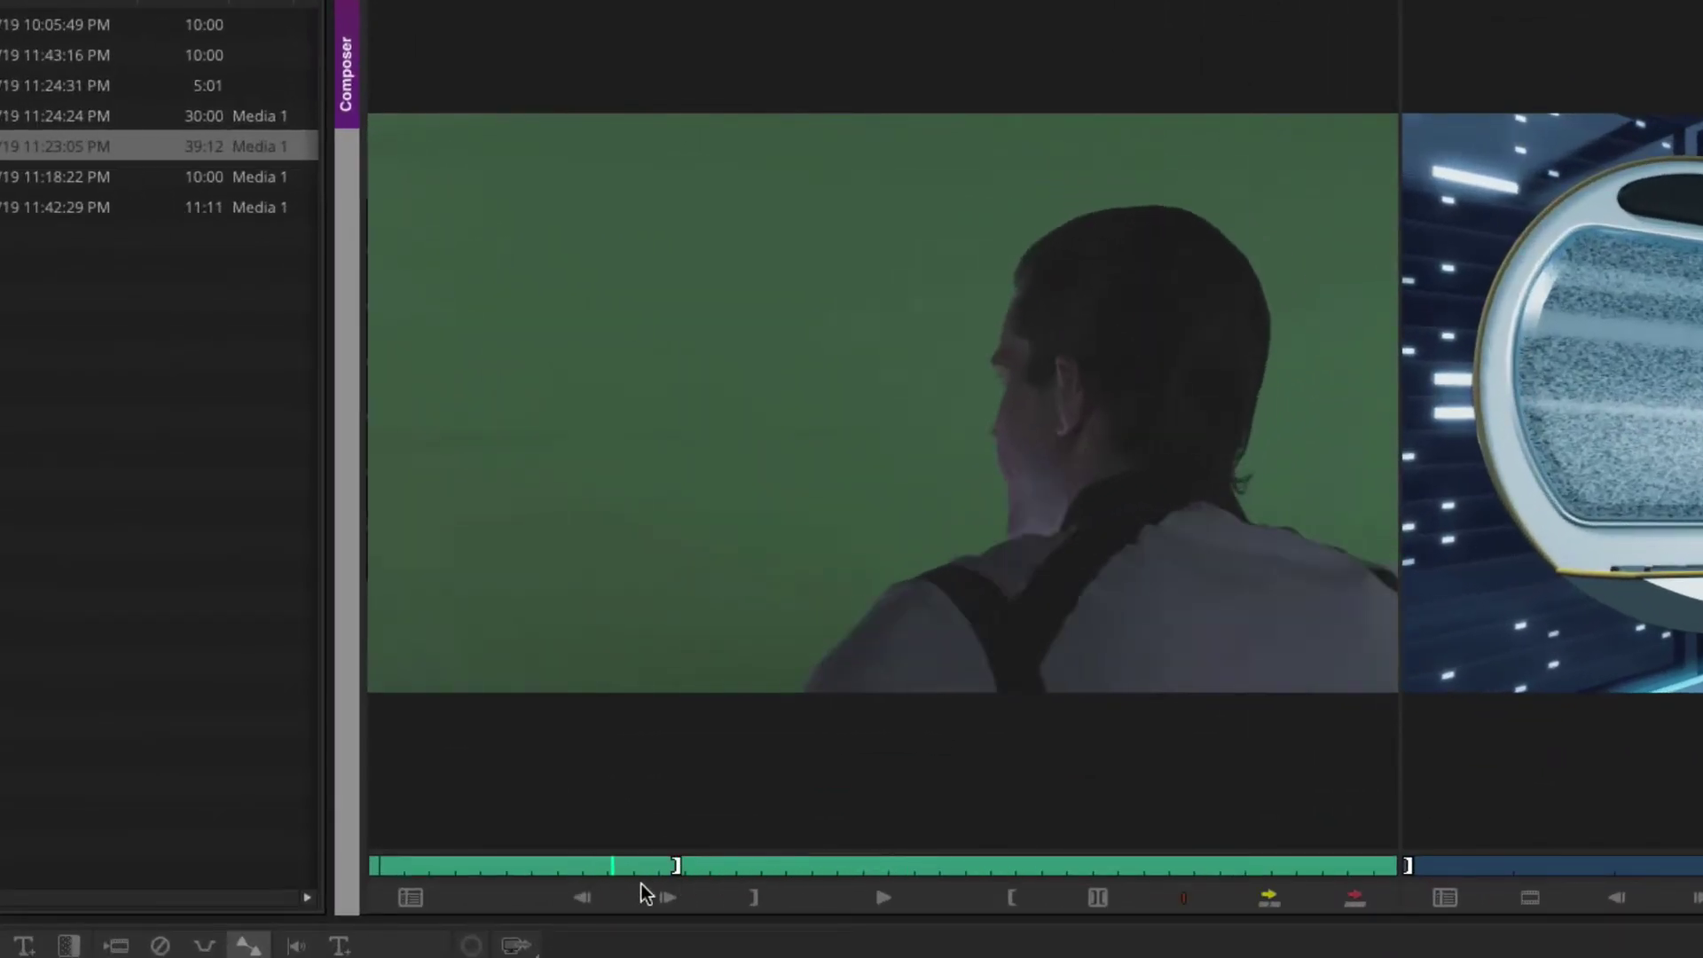
left_click_drag(995, 869, 889, 867)
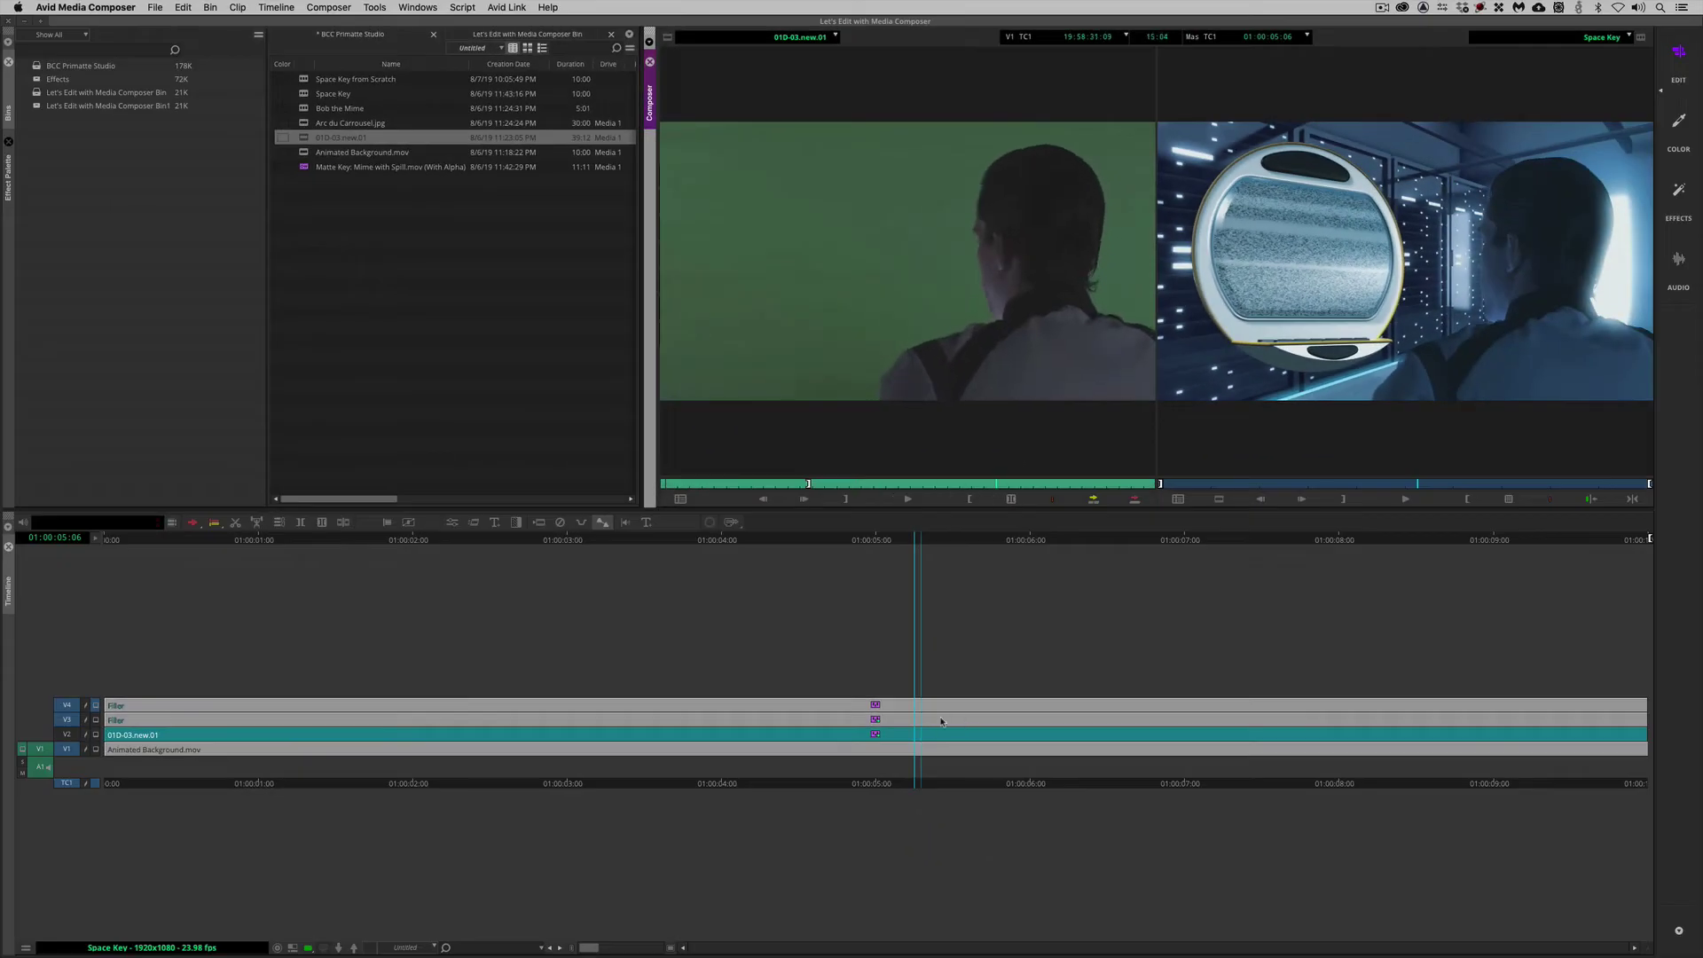
left_click_drag(914, 732, 774, 709)
left_click(928, 485)
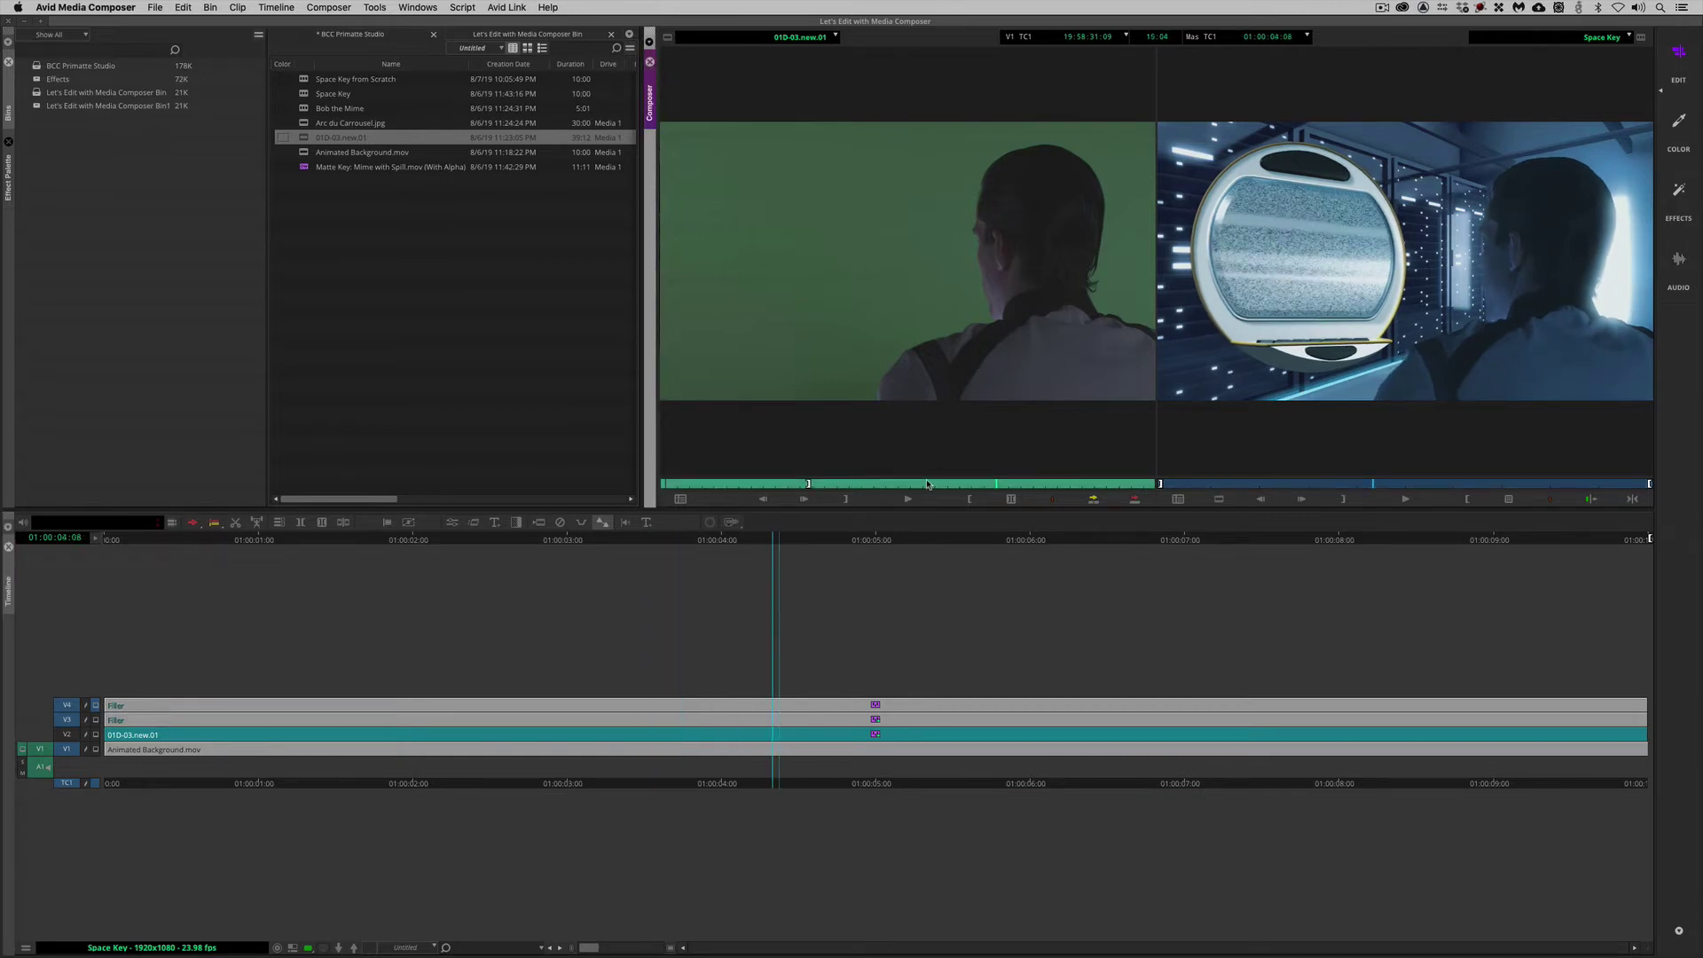
Step: Load the Space Key from Scratch sequence, preview V1 alone, restore monitoring of V2, and park at 01:00:05:08
left_click(303, 80)
double_click(303, 80)
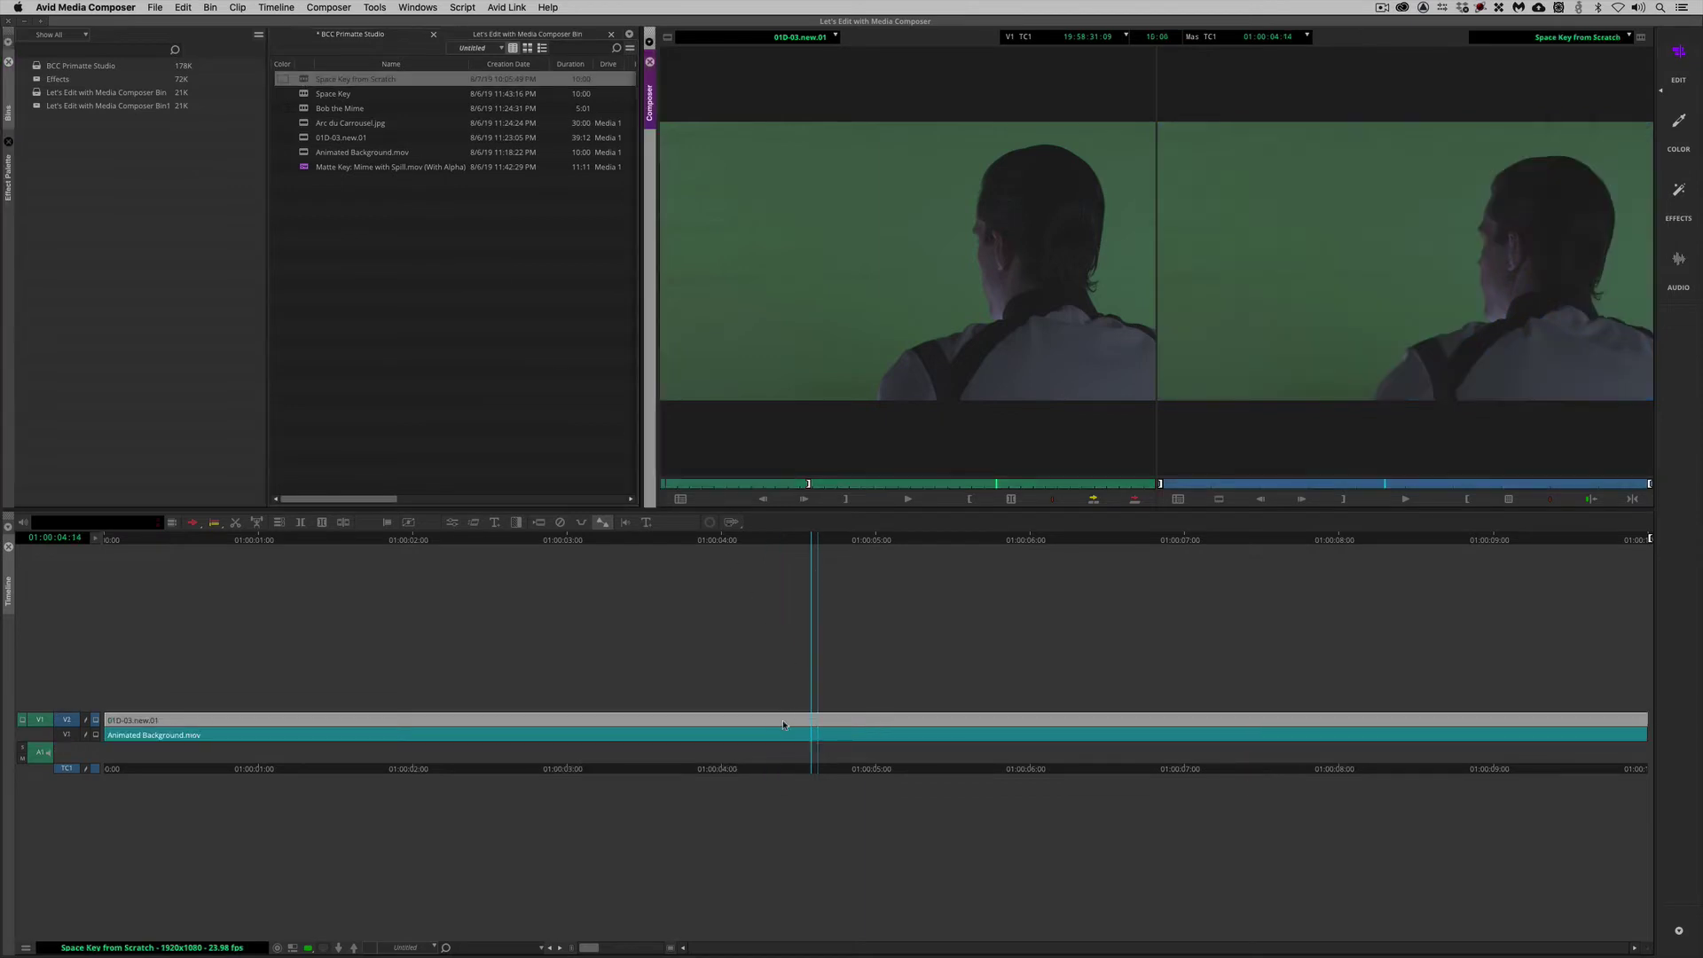
left_click_drag(782, 720, 691, 754)
left_click(97, 735)
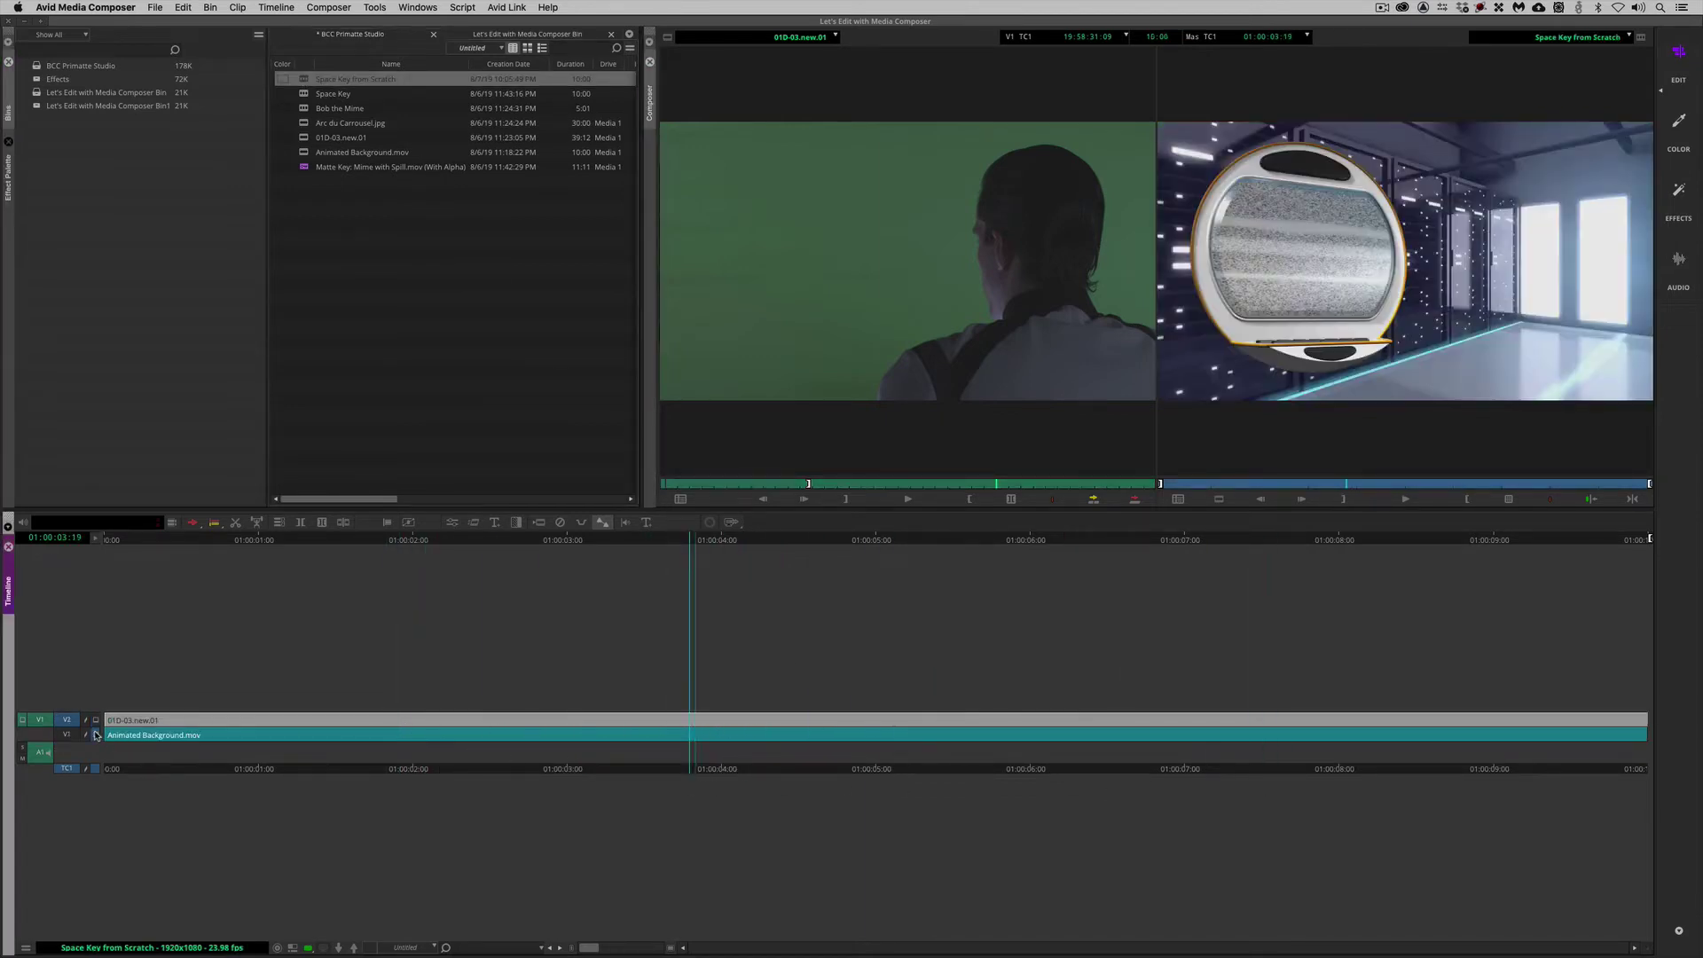
left_click(96, 719)
left_click_drag(727, 730, 930, 727)
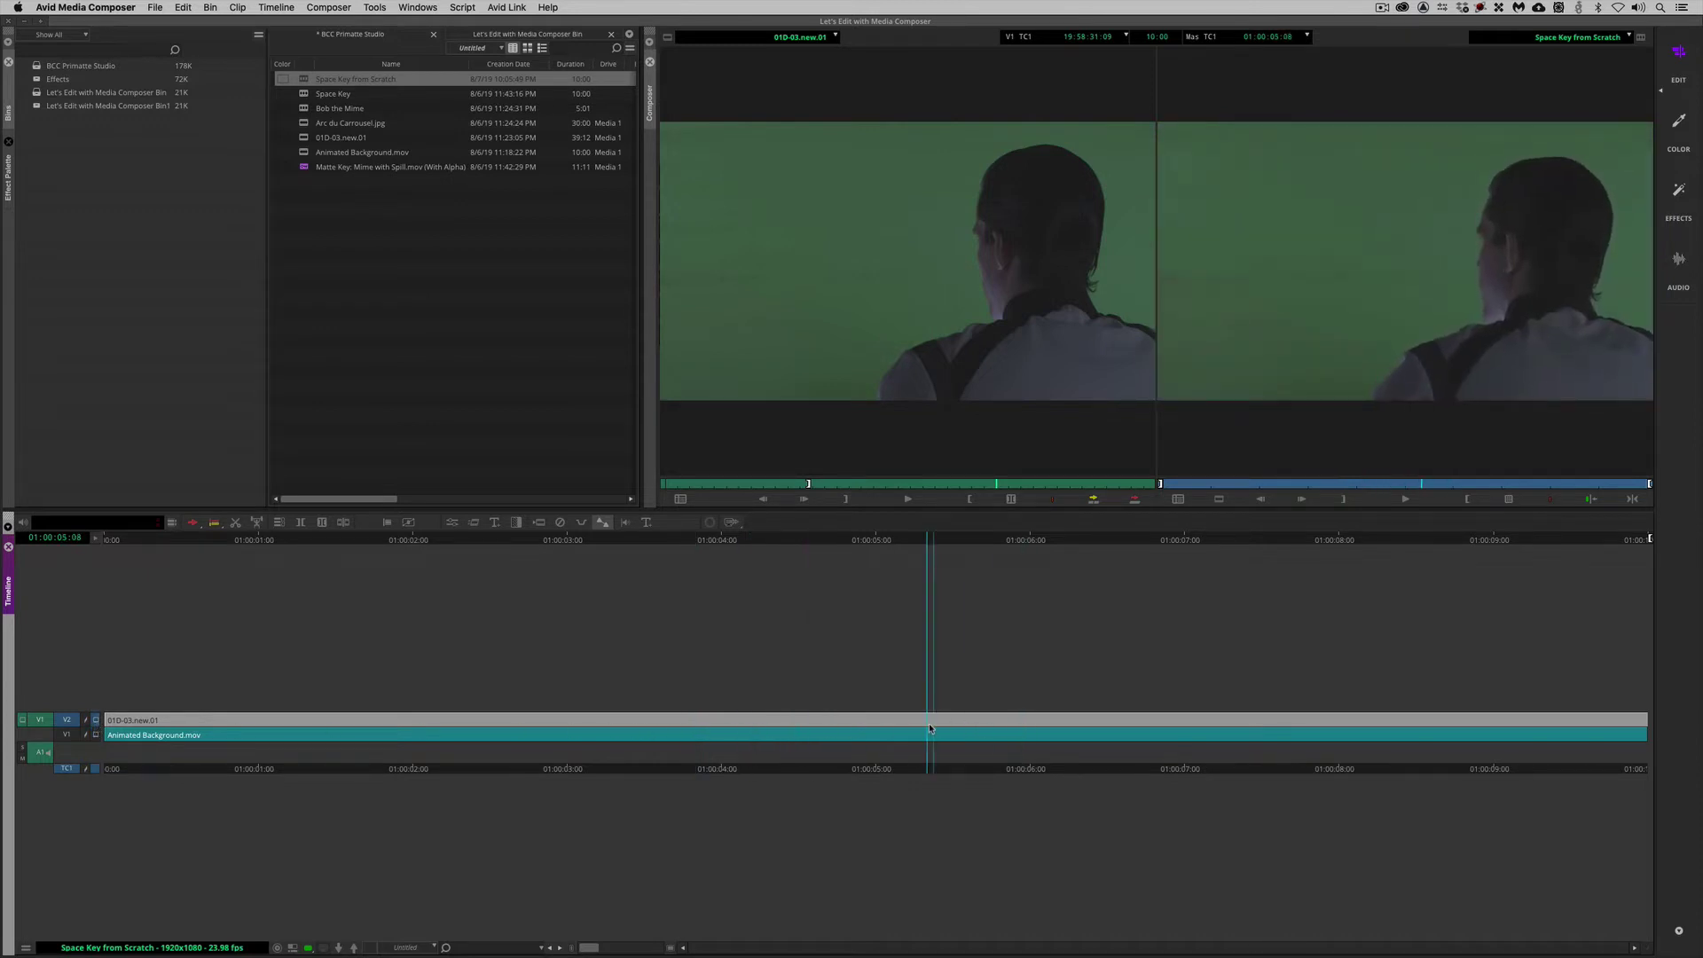
Step: Search the effects for "primatte" and apply BCC Primatte Studio to the 01D-03.new.01 clip on V2
key("super+8")
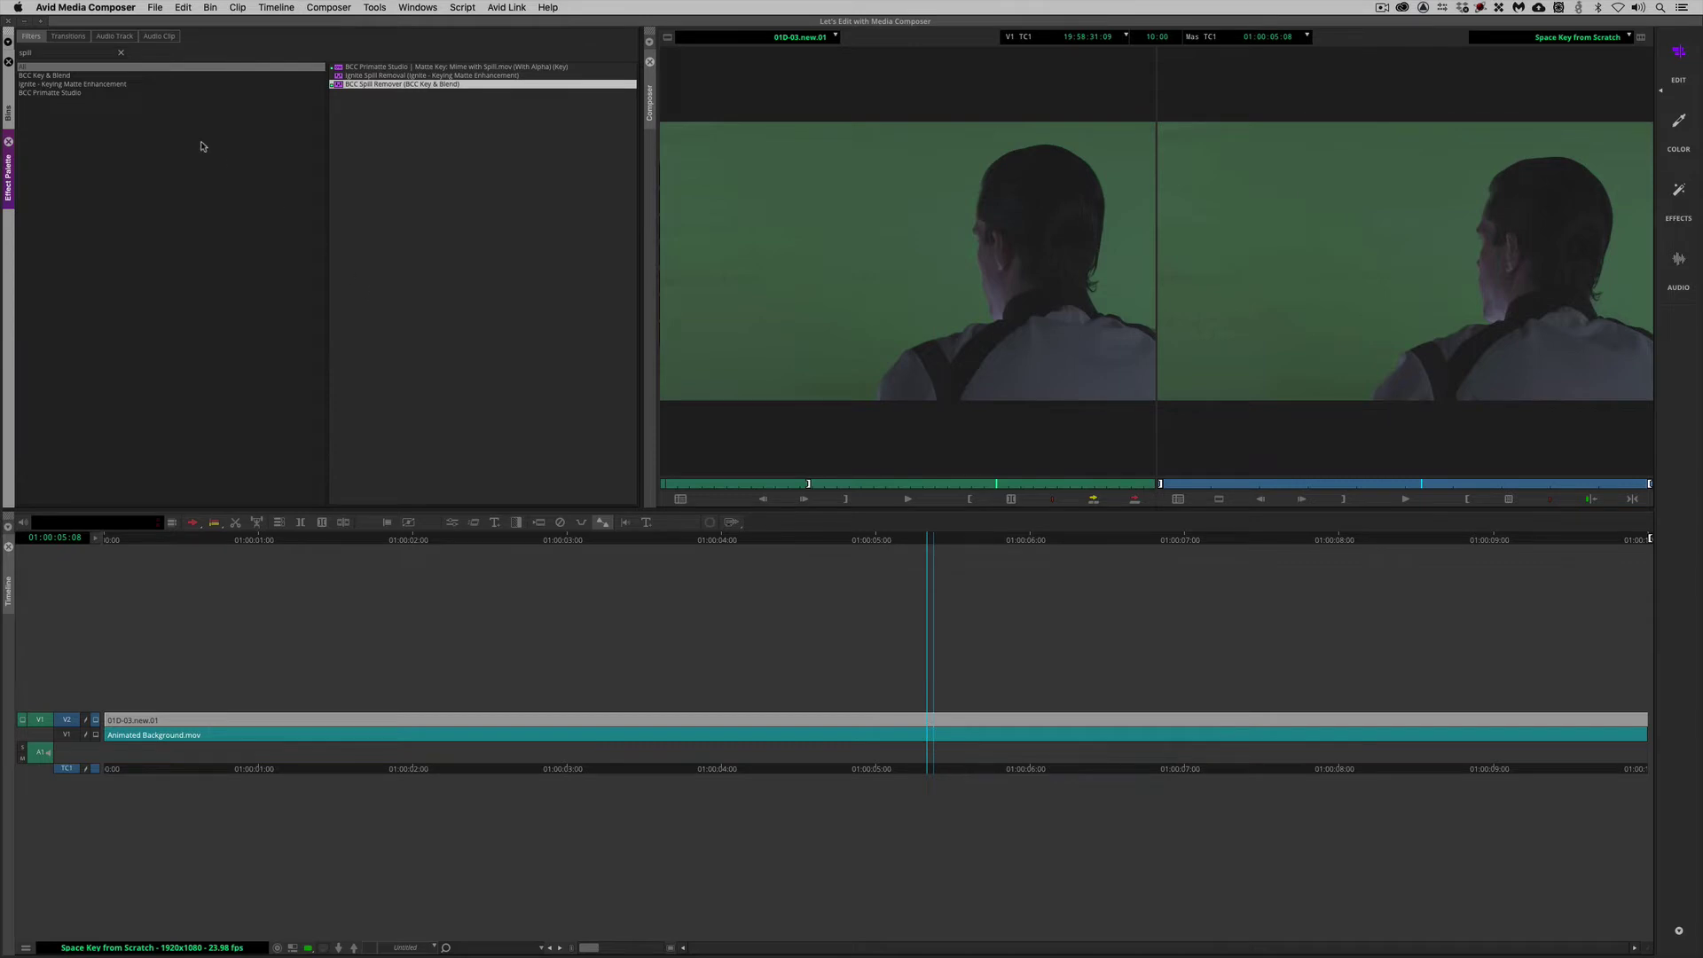
left_click(58, 53)
left_click(18, 54)
key("BackSpace")
key("BackSpace")
key("BackSpace")
key("BackSpace")
key("BackSpace")
type("primatte")
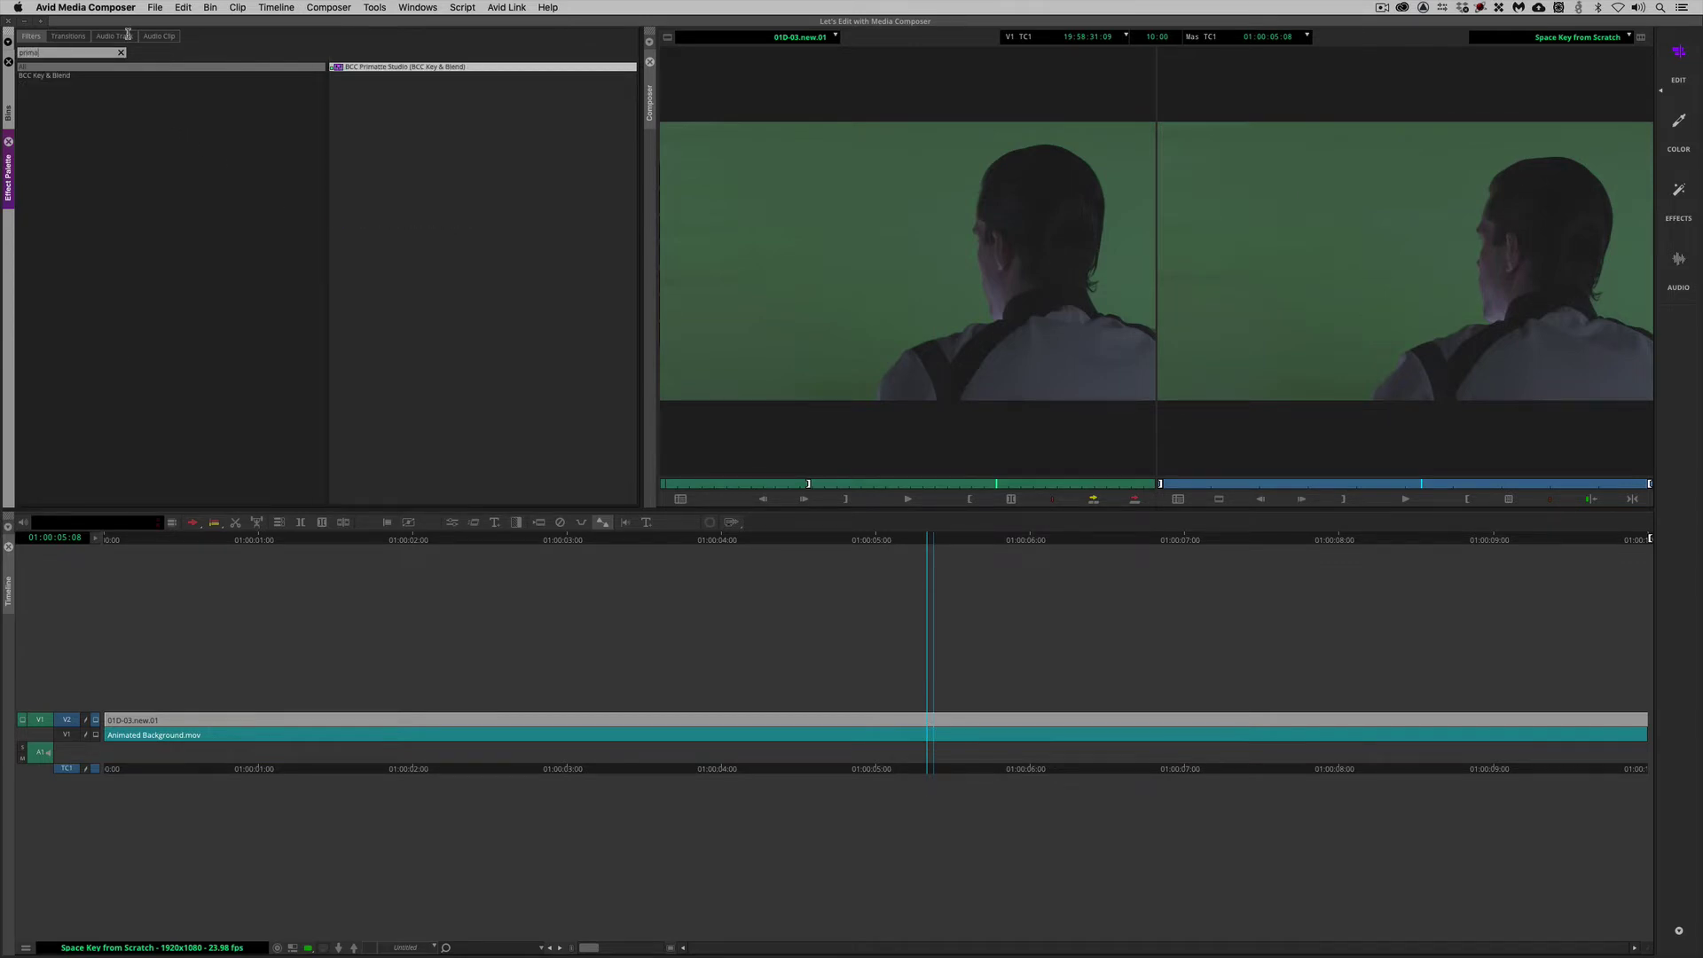
left_click(413, 68)
left_click_drag(909, 686, 926, 719)
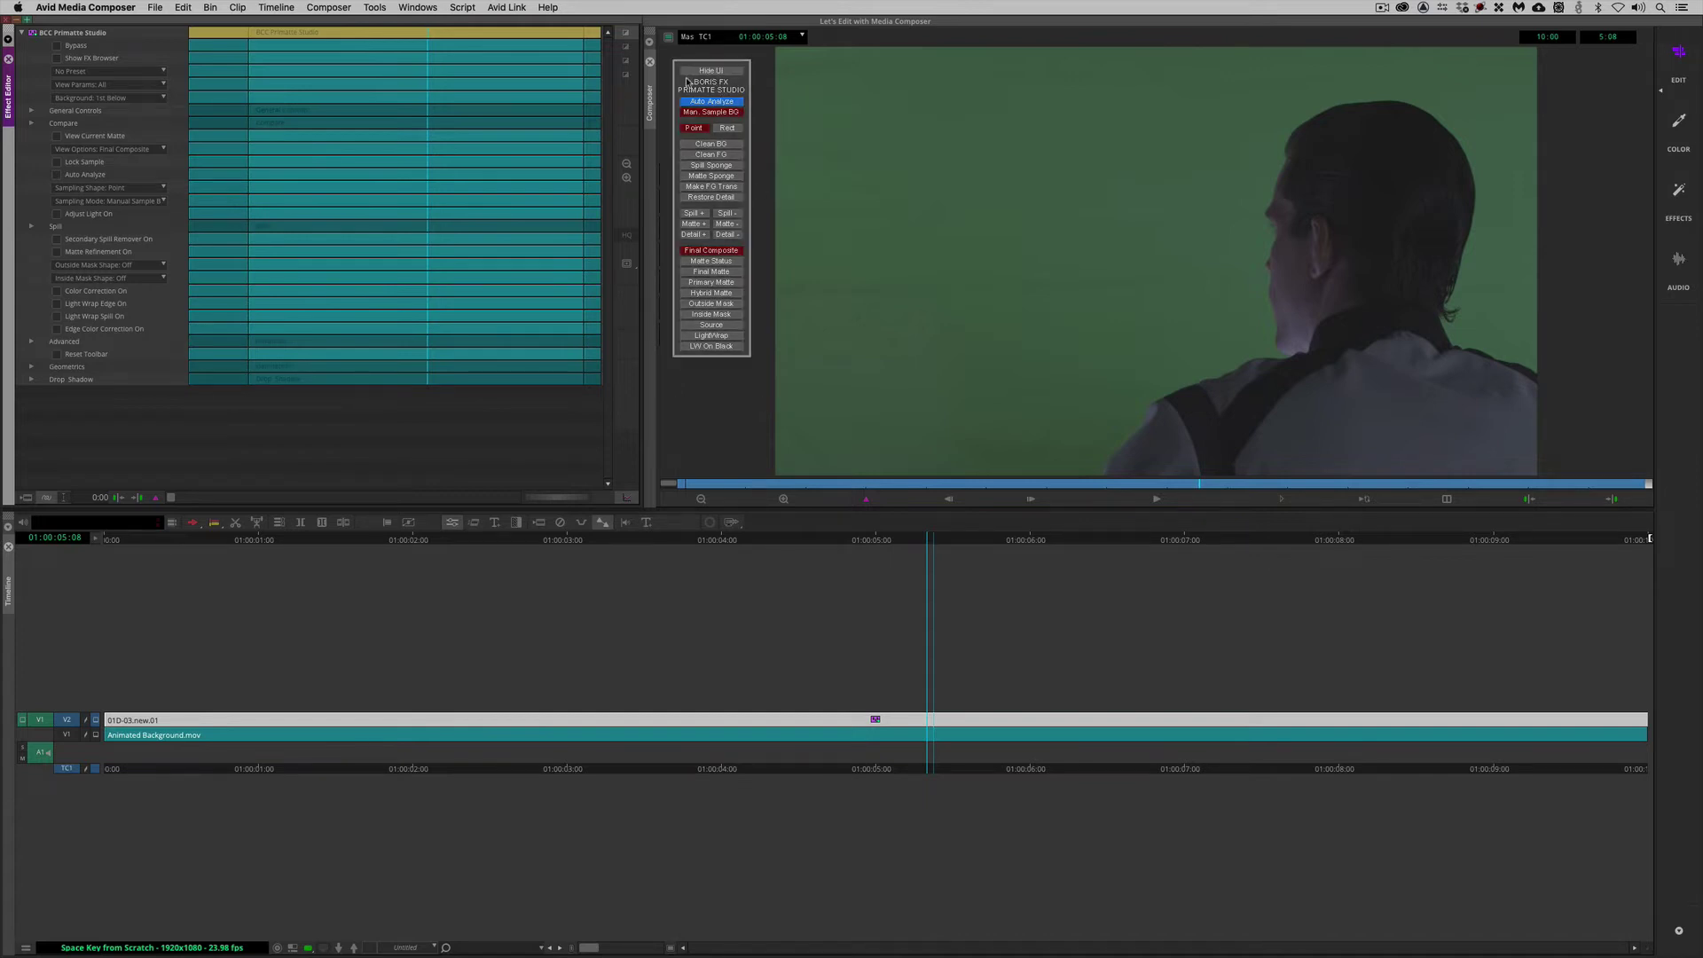
Step: Move the Primatte on-screen controls lower, set Outside Mask Shape to Mocha Mask, and launch Mocha
left_click_drag(683, 91, 681, 150)
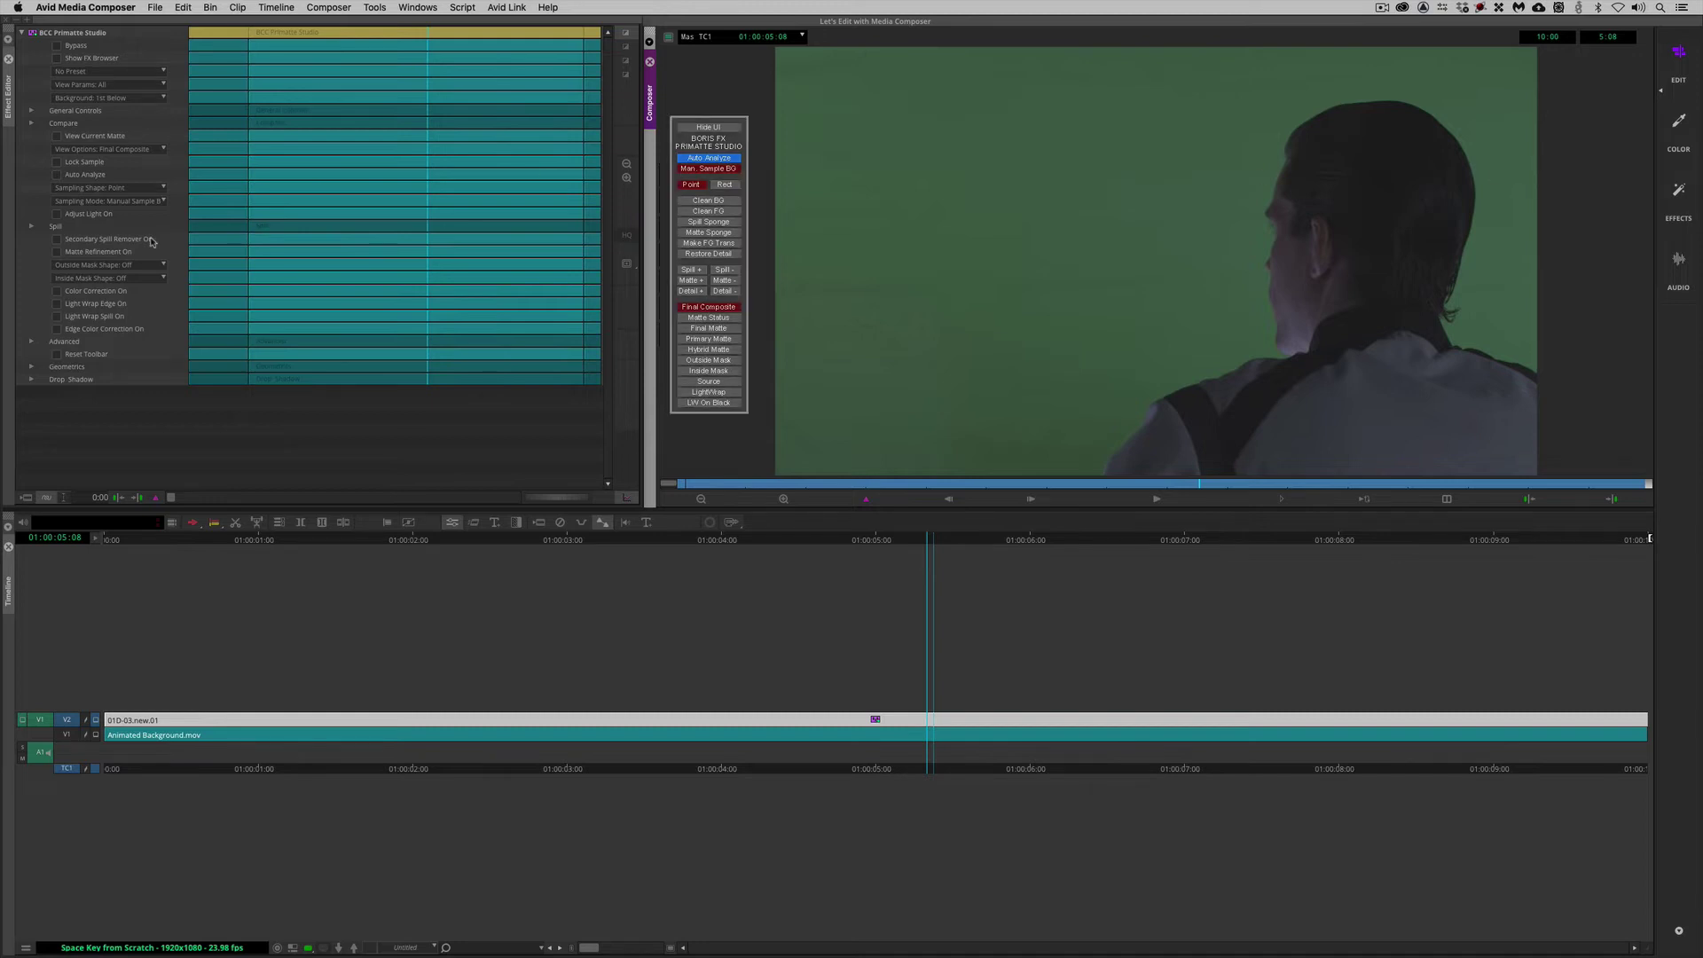
left_click(31, 173)
left_click(83, 265)
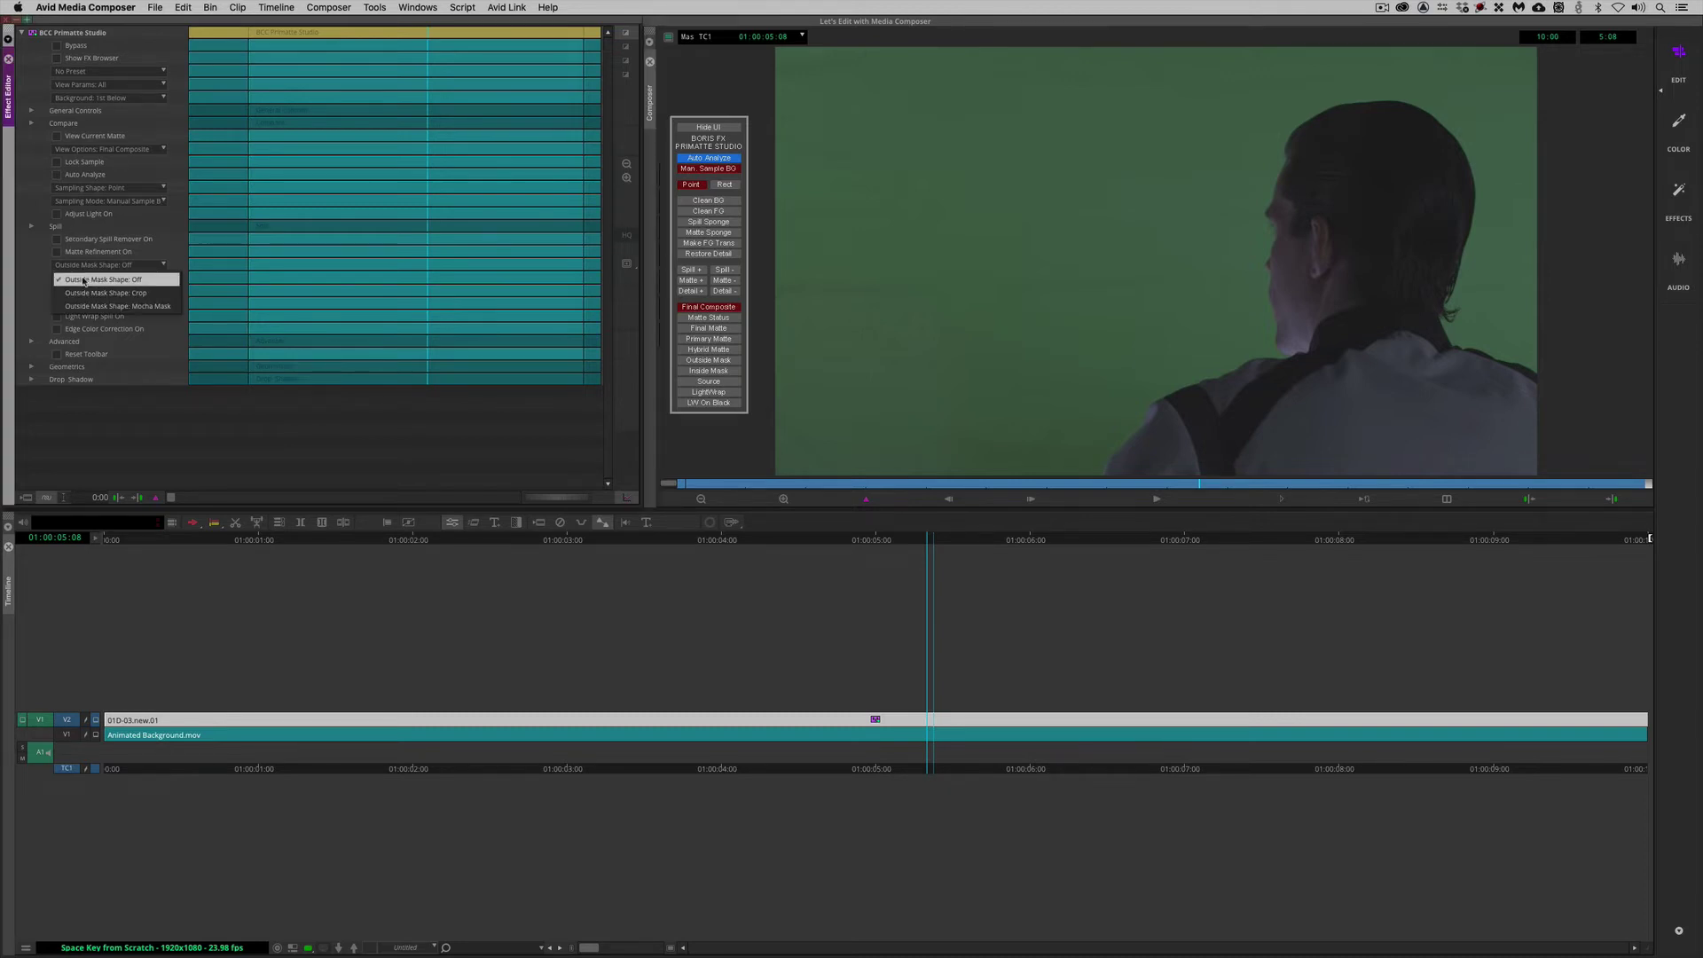
left_click(80, 305)
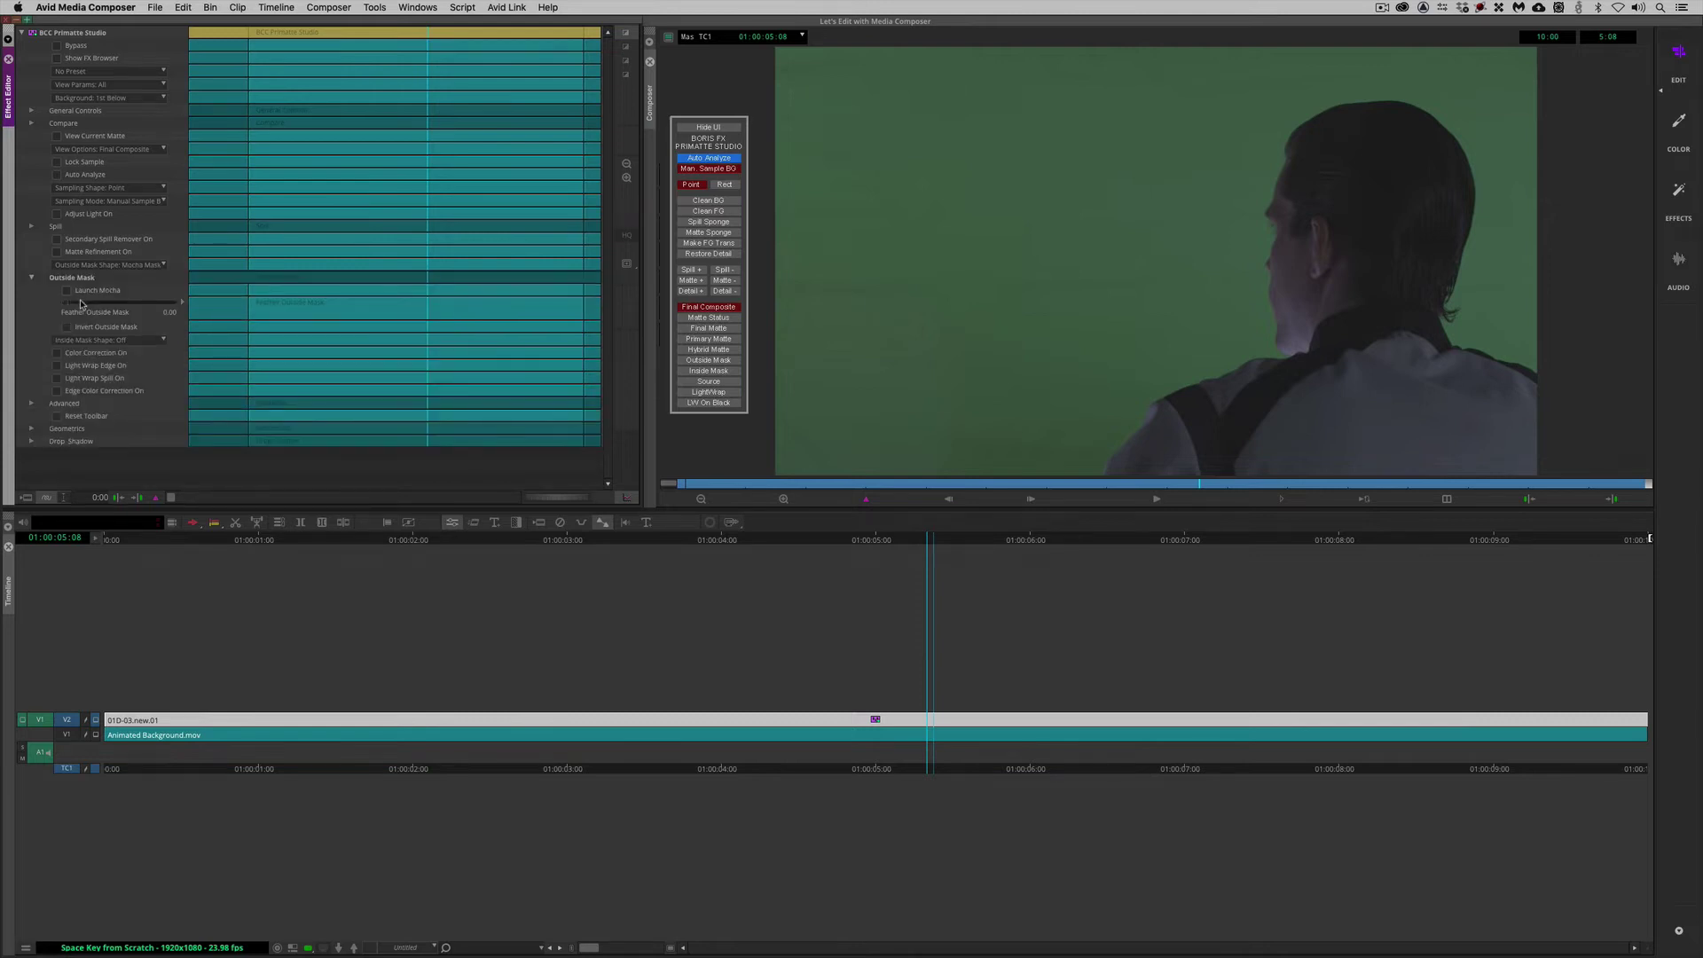
left_click(80, 292)
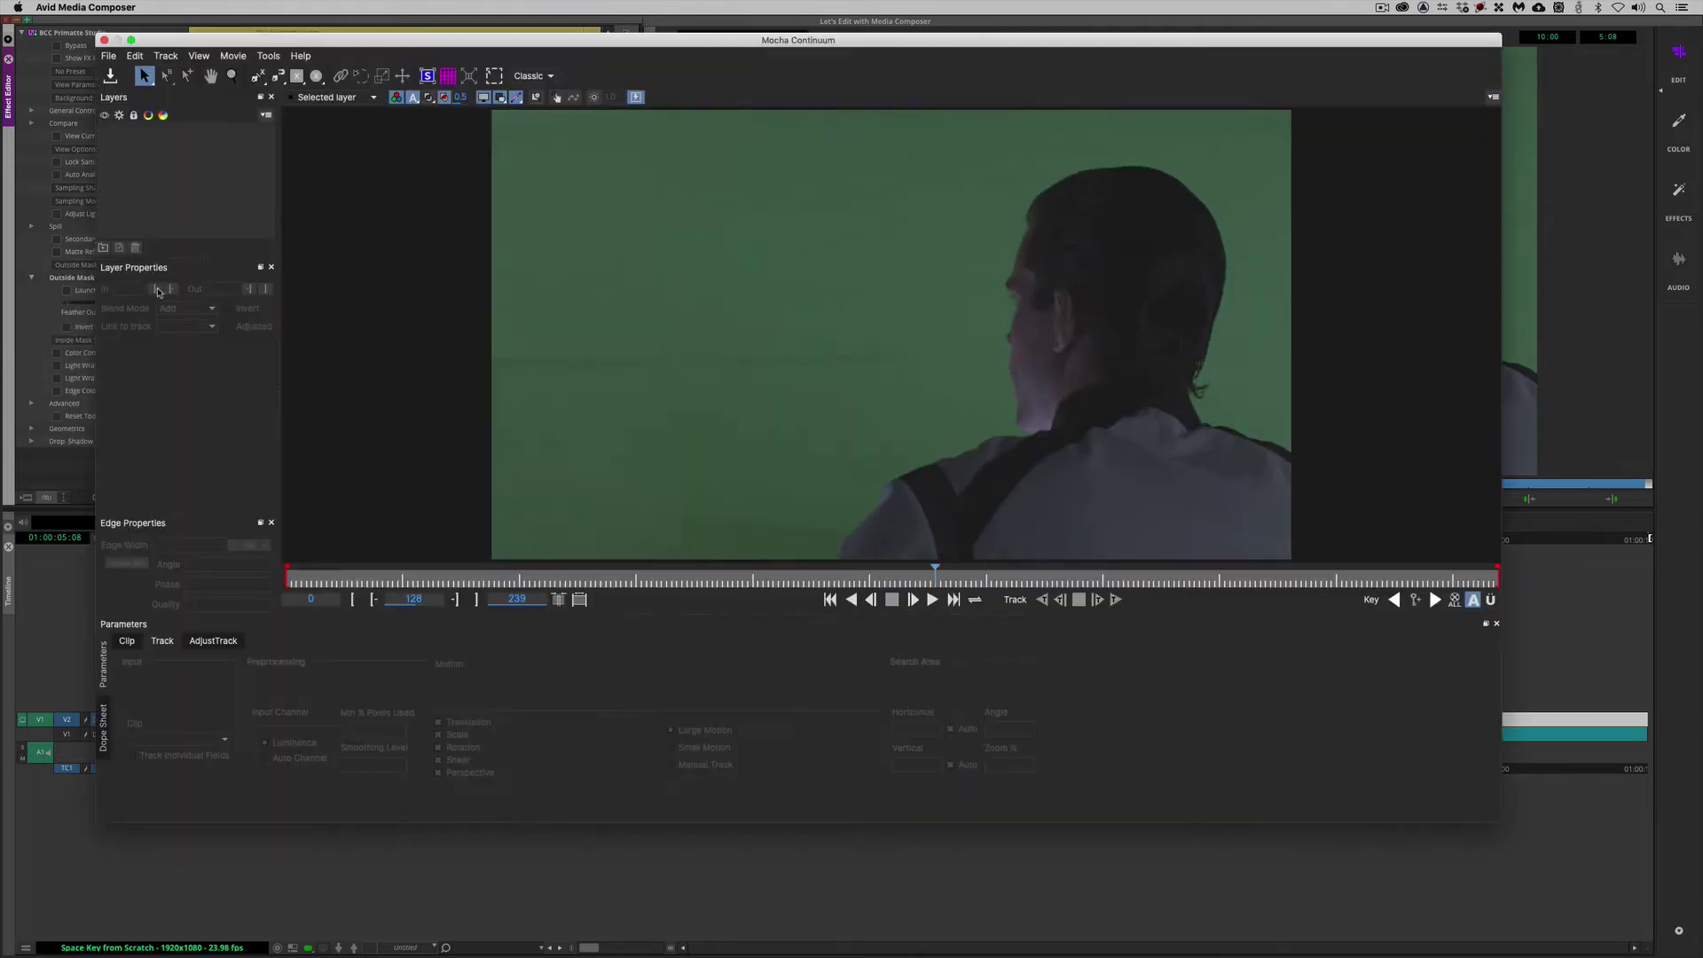
Step: Draw a loose closed X-spline around the man's head and shoulders, extending past the frame's lower right edges
key("z")
left_click_drag(800, 318, 802, 358)
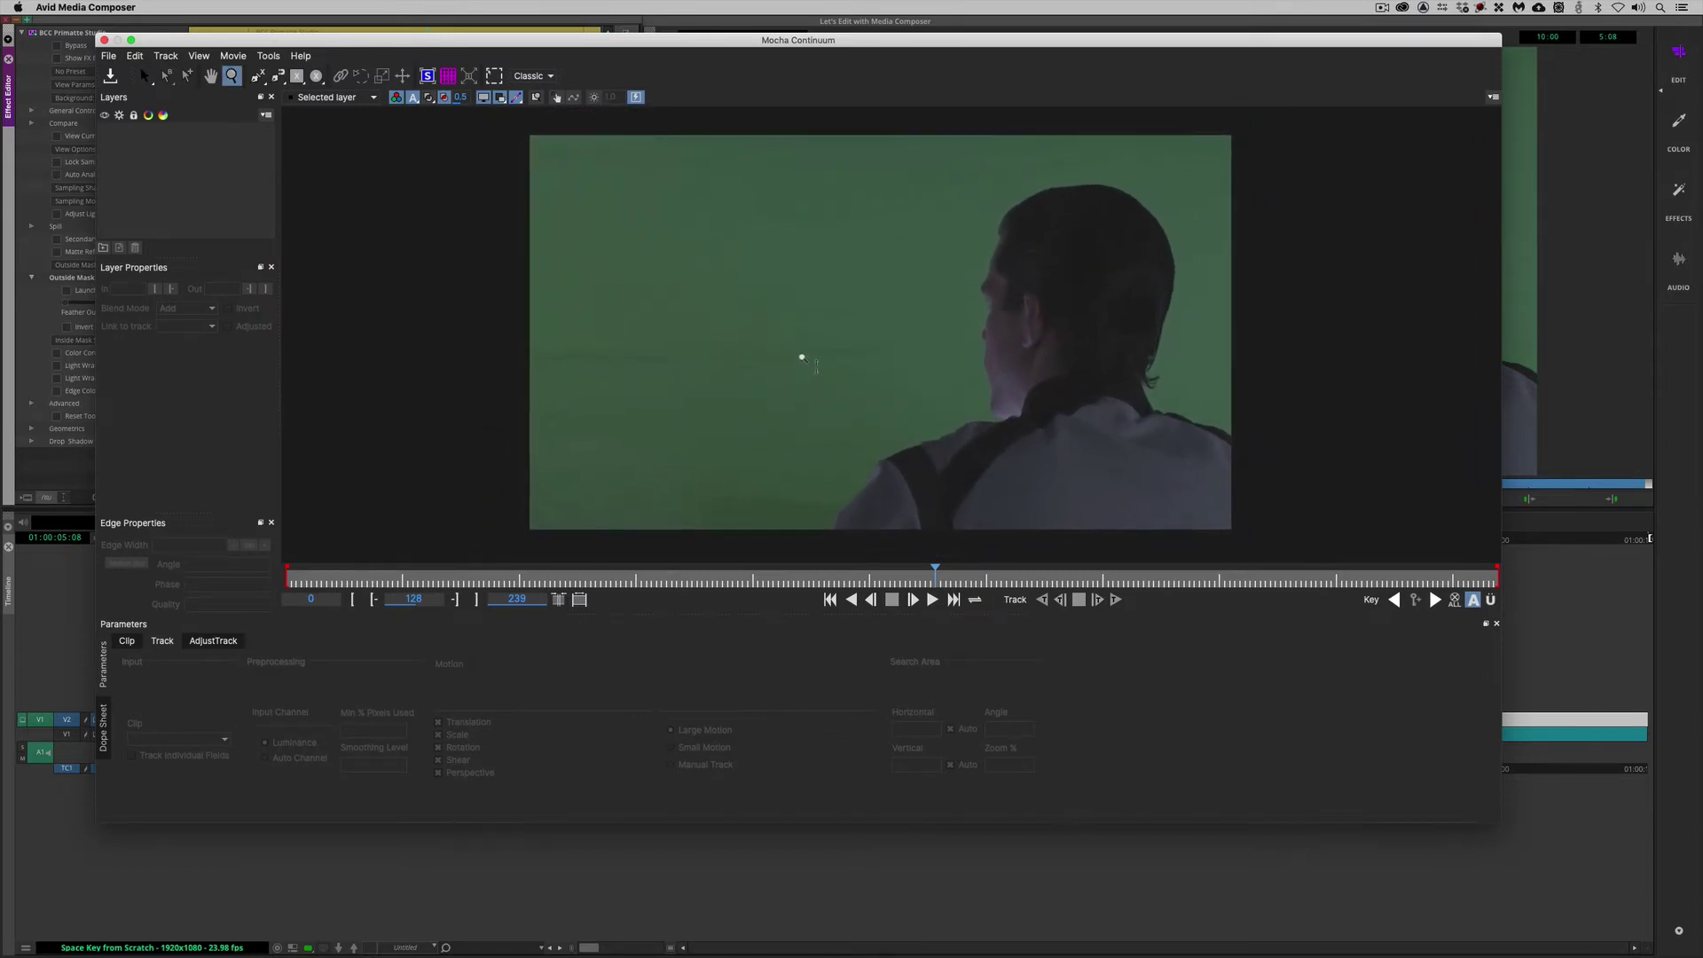
key("s")
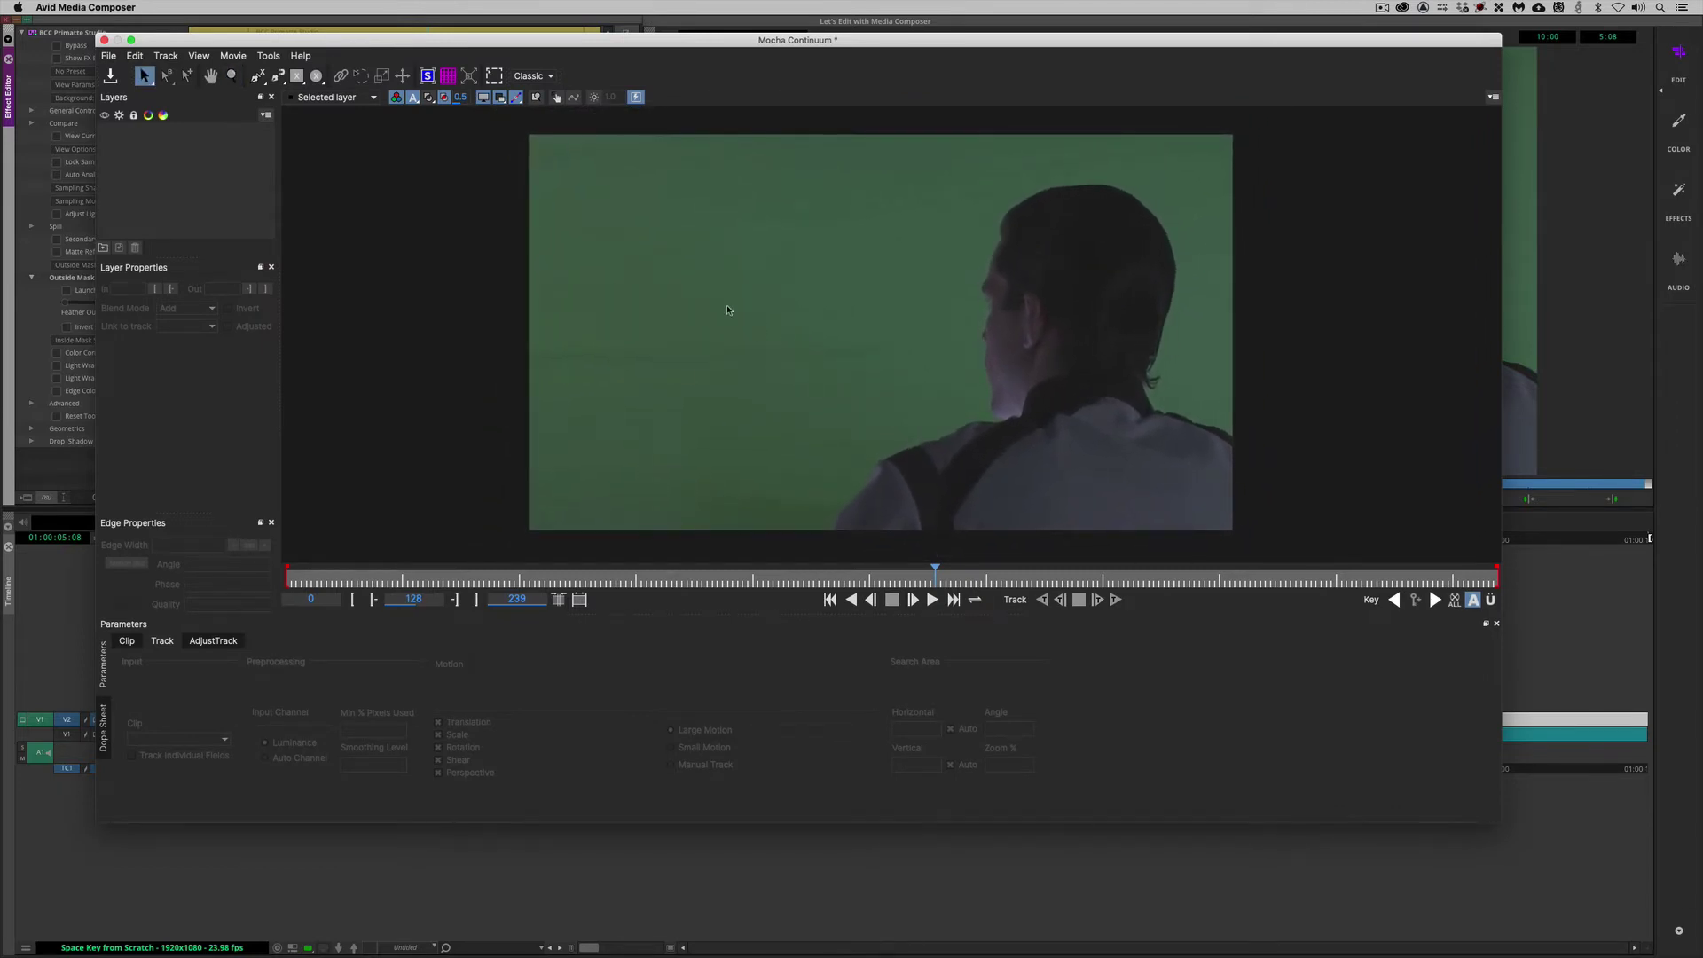
left_click(258, 76)
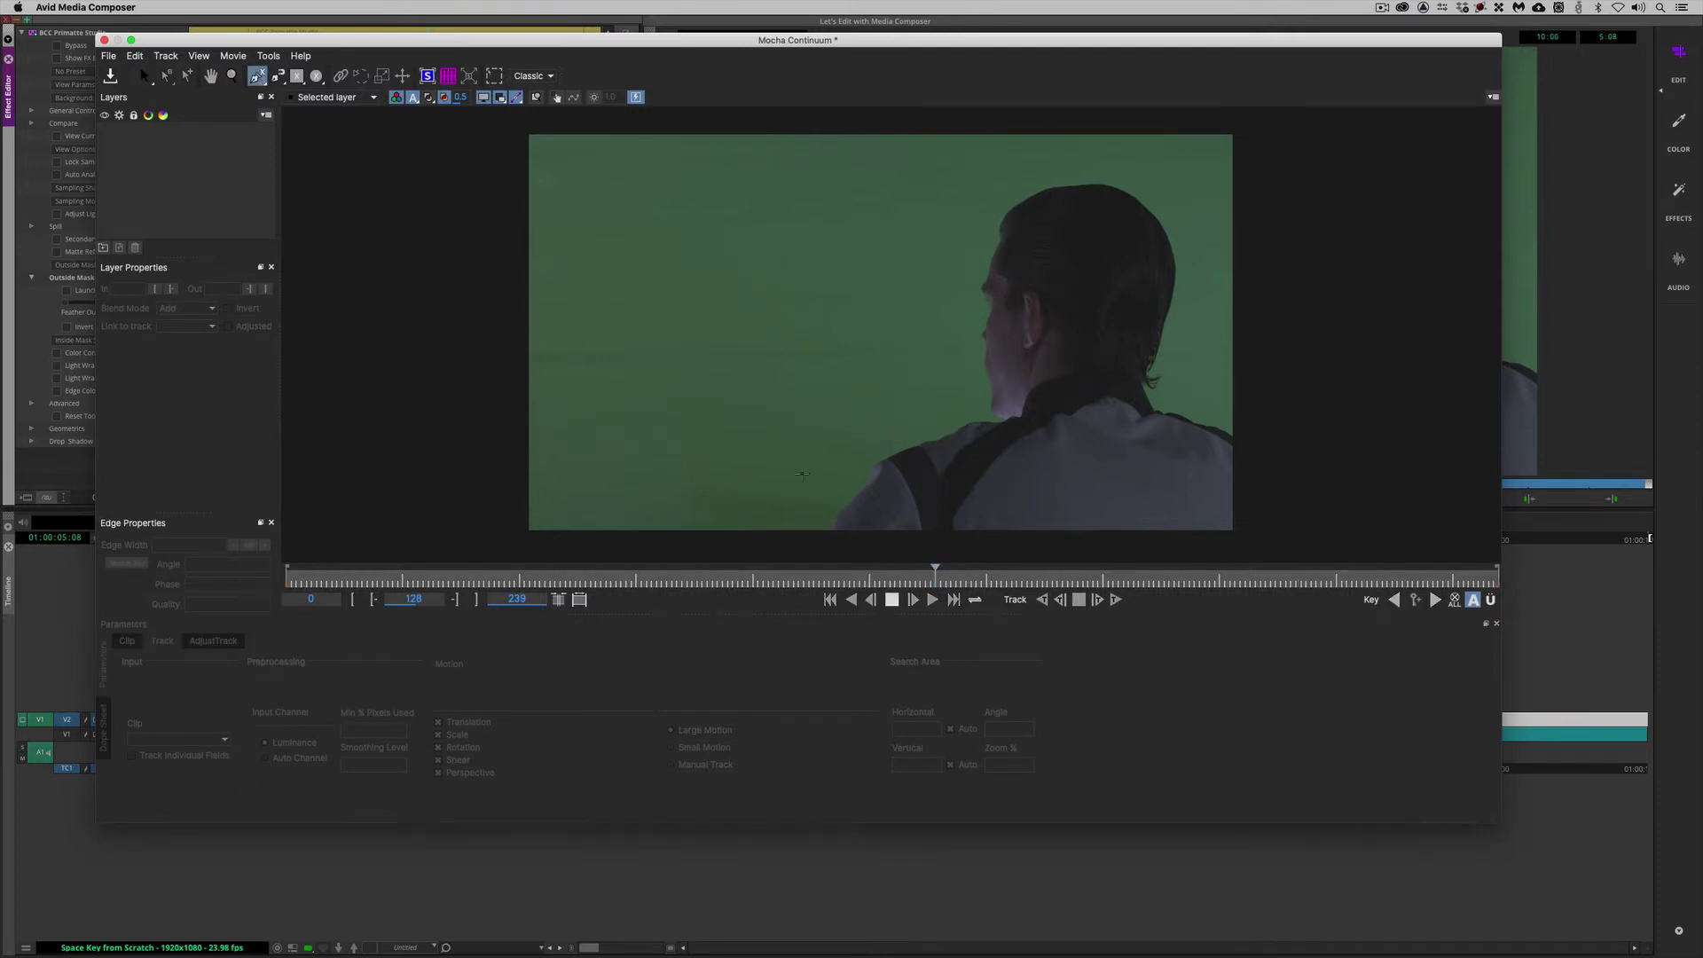
left_click(796, 532)
left_click(851, 446)
left_click(964, 406)
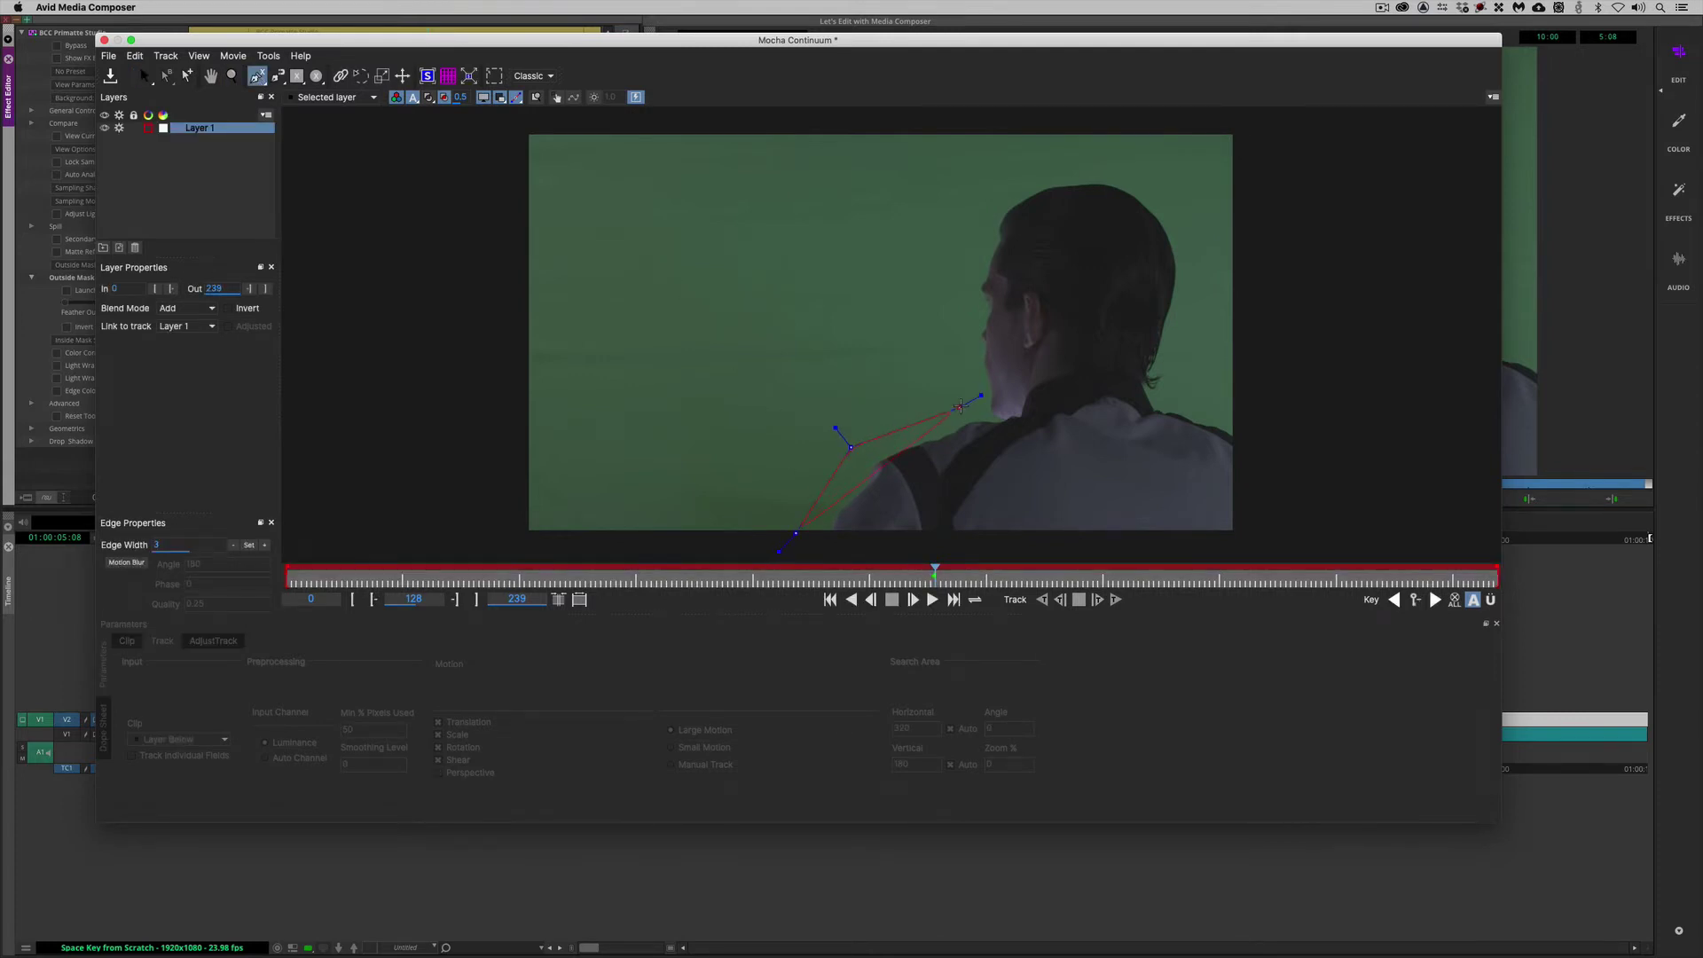
left_click(963, 282)
left_click(996, 186)
left_click(1099, 160)
left_click(1188, 195)
left_click(1203, 355)
left_click(1279, 552)
left_click(800, 552)
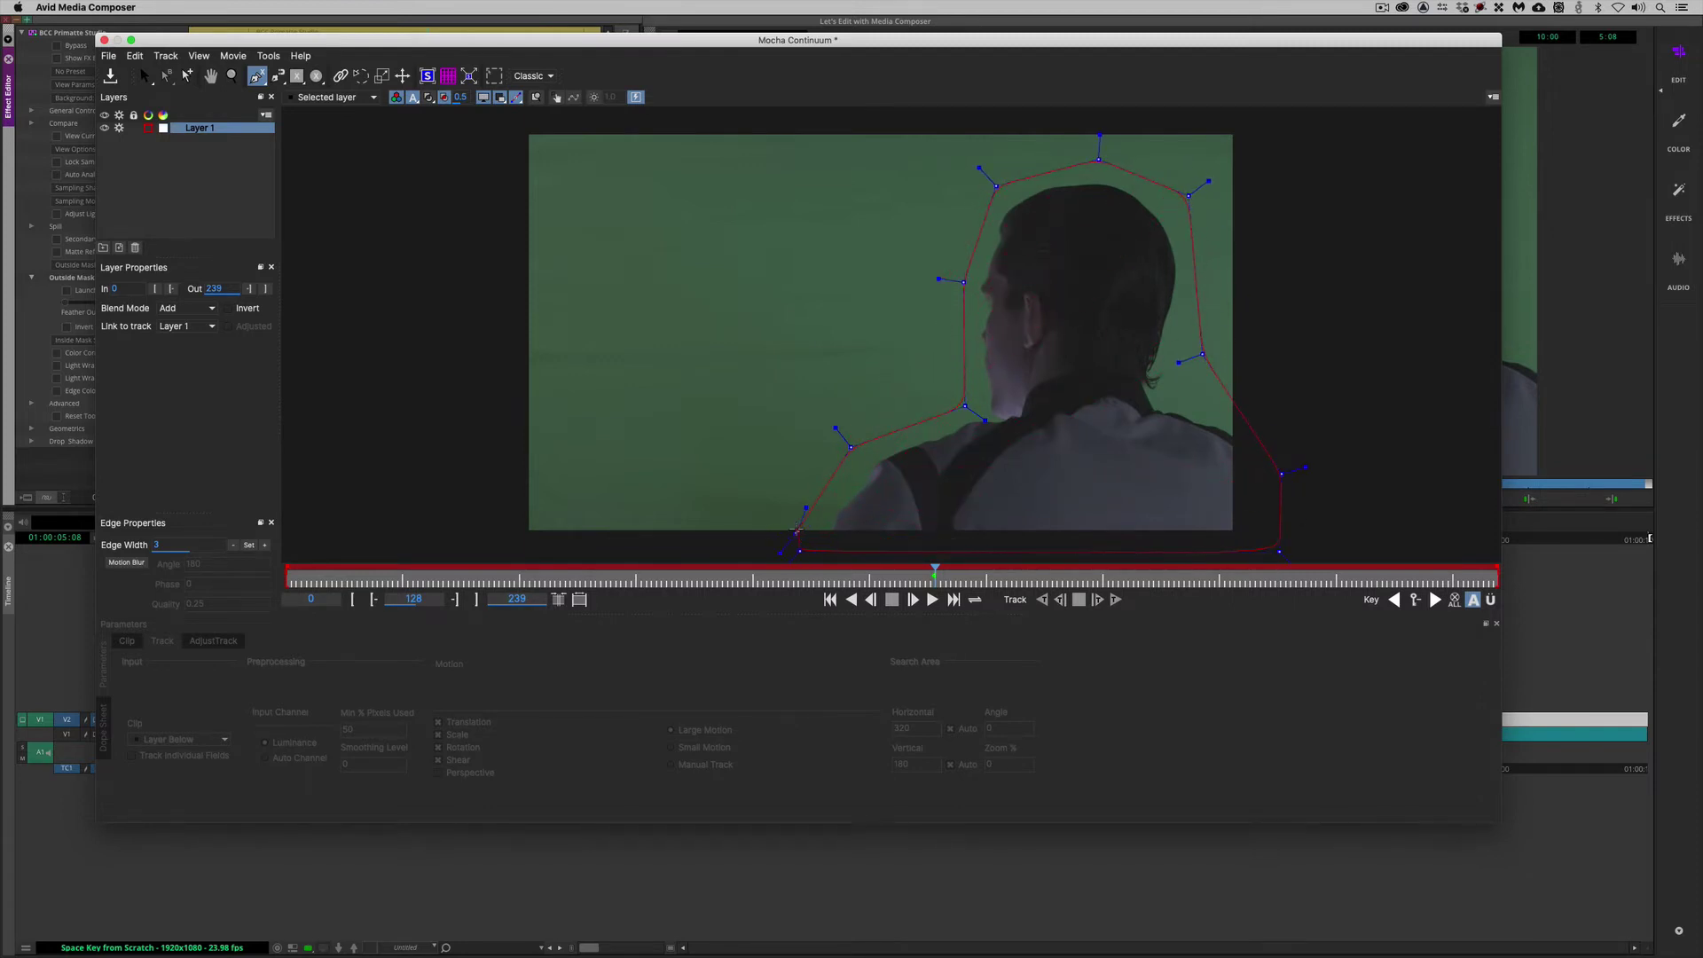
right_click(780, 518)
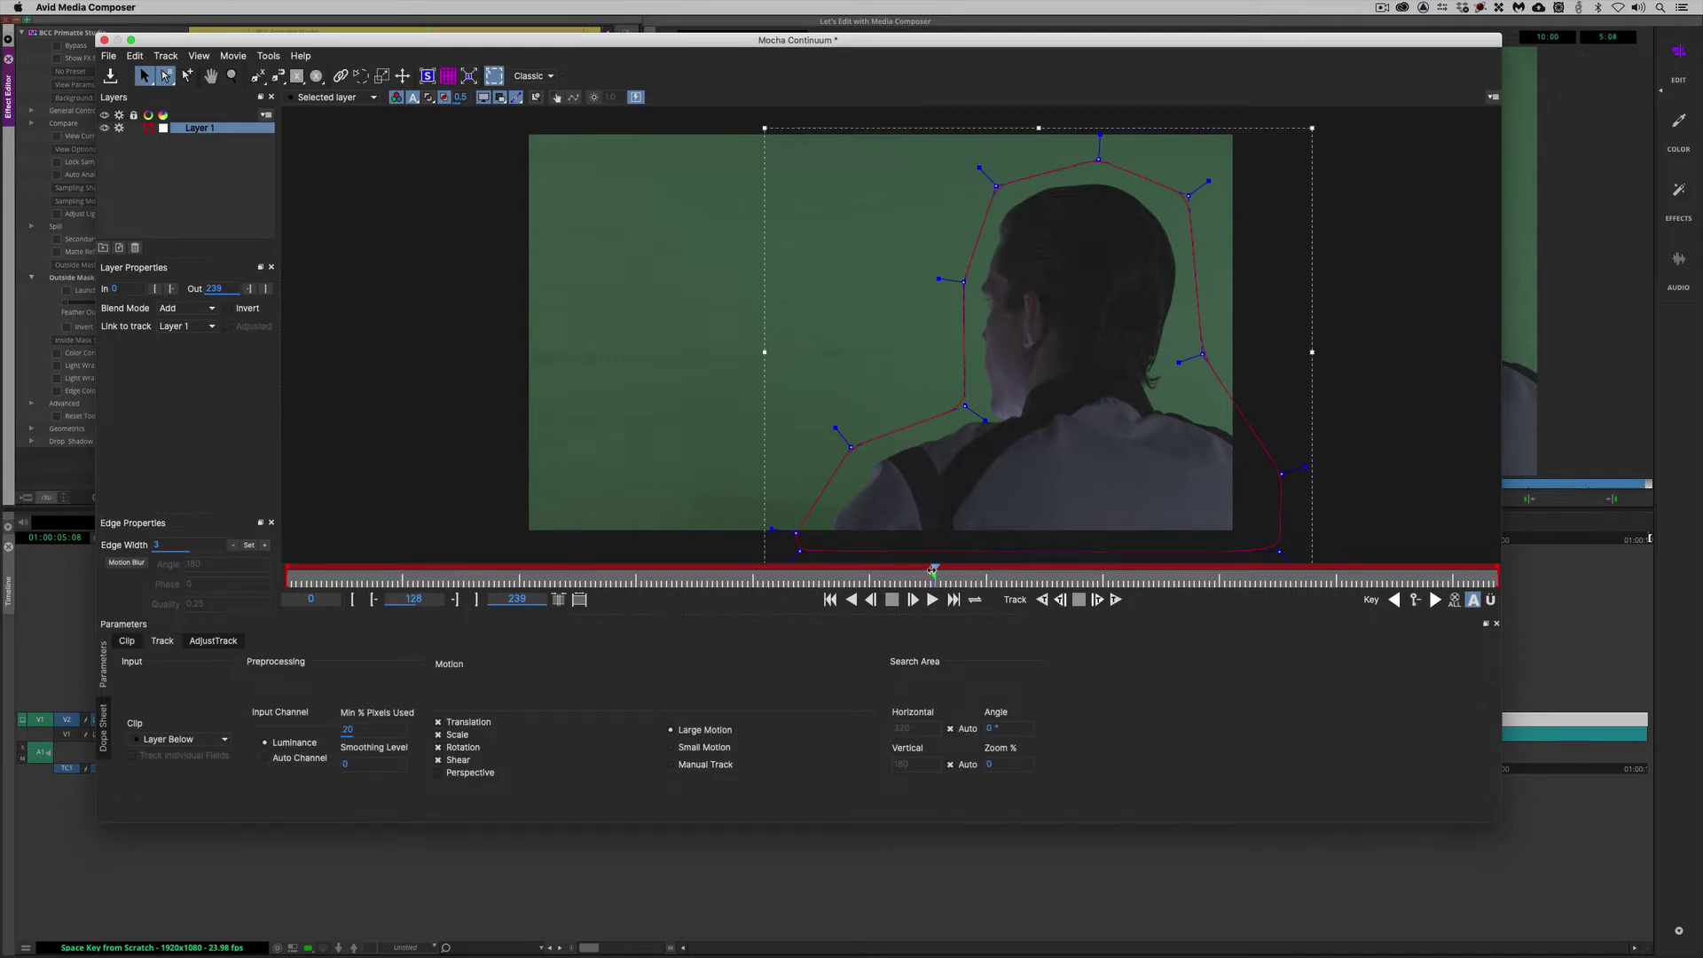
Step: Keyframe the spline points near the shoulders and neck up to frame 239, and check the mask back to frame 0
left_click_drag(935, 570, 1133, 574)
left_click_drag(851, 446, 850, 432)
left_click_drag(1132, 572, 1499, 583)
left_click_drag(1202, 353, 1180, 373)
left_click_drag(1280, 474, 1280, 454)
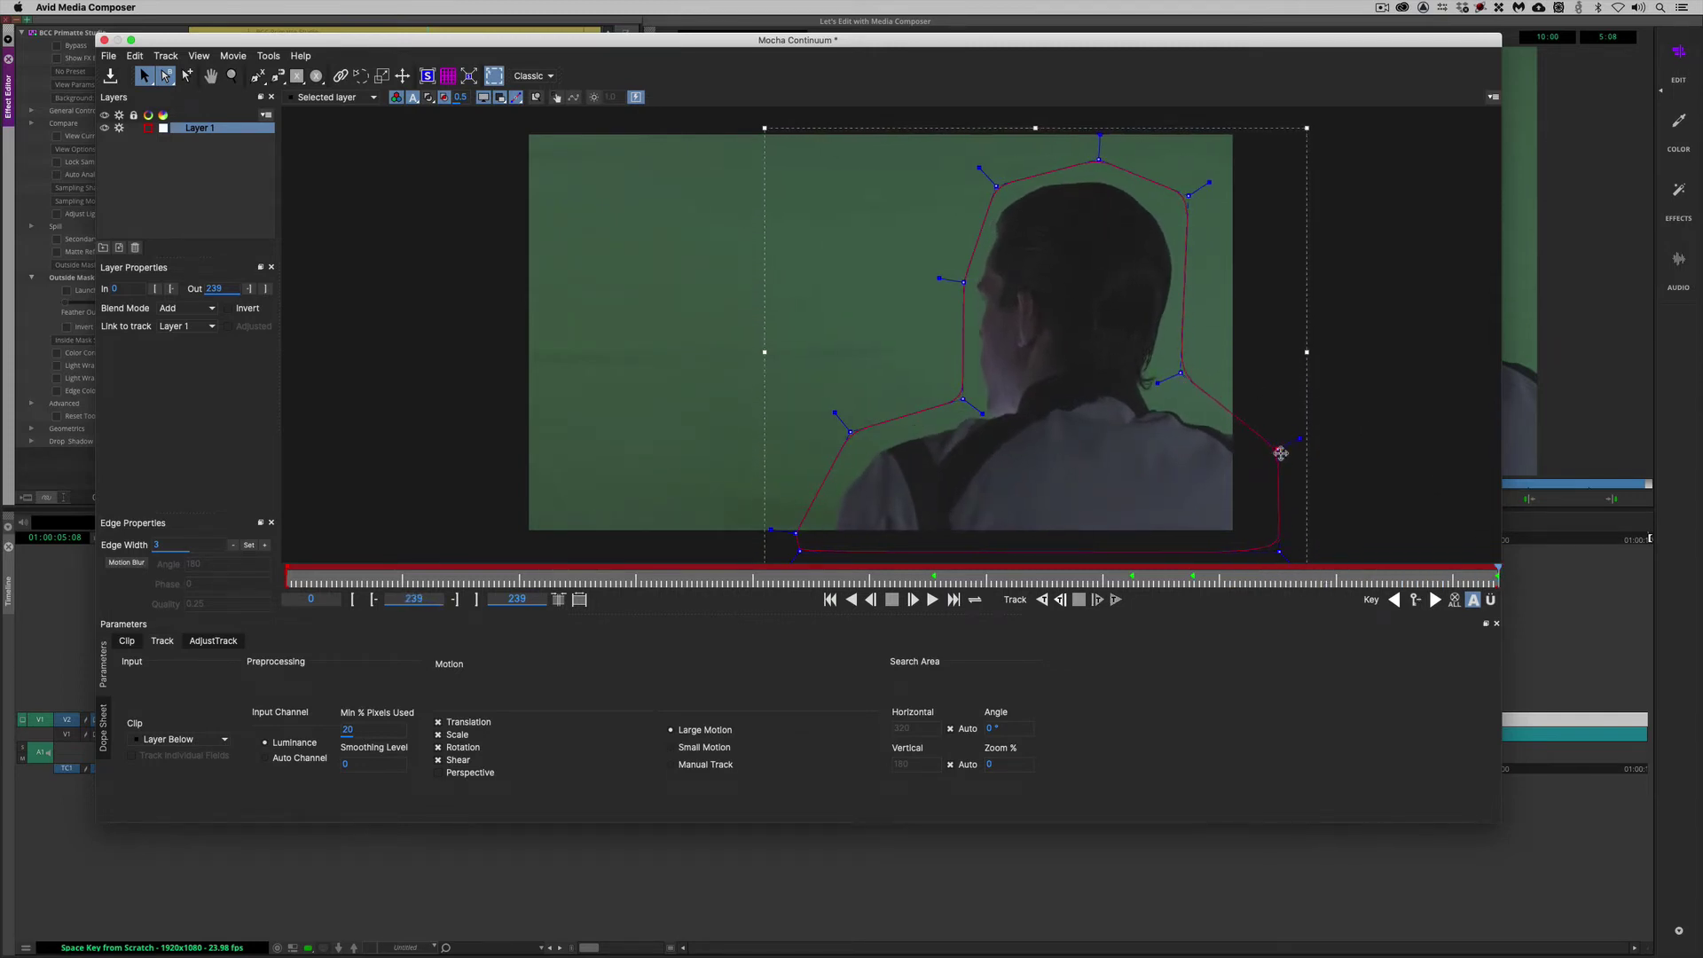
left_click_drag(1429, 583, 321, 577)
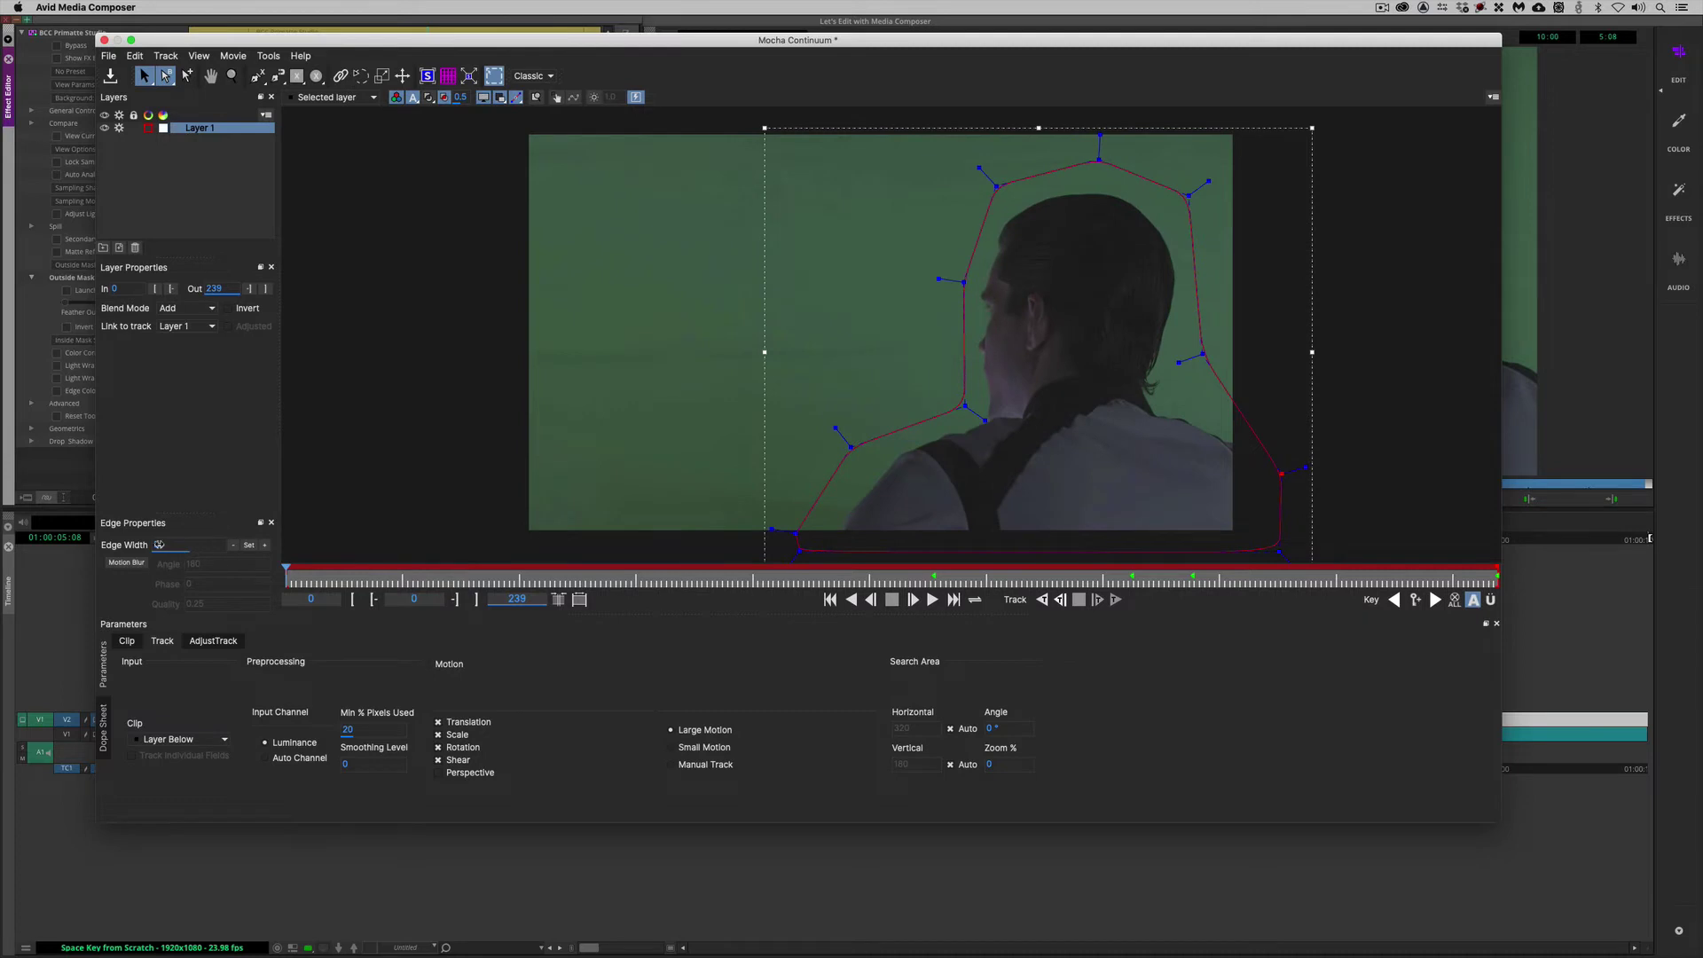
Step: Save and close the Mocha mask, and invert the outside mask so the man is kept
left_click(104, 41)
left_click(1000, 115)
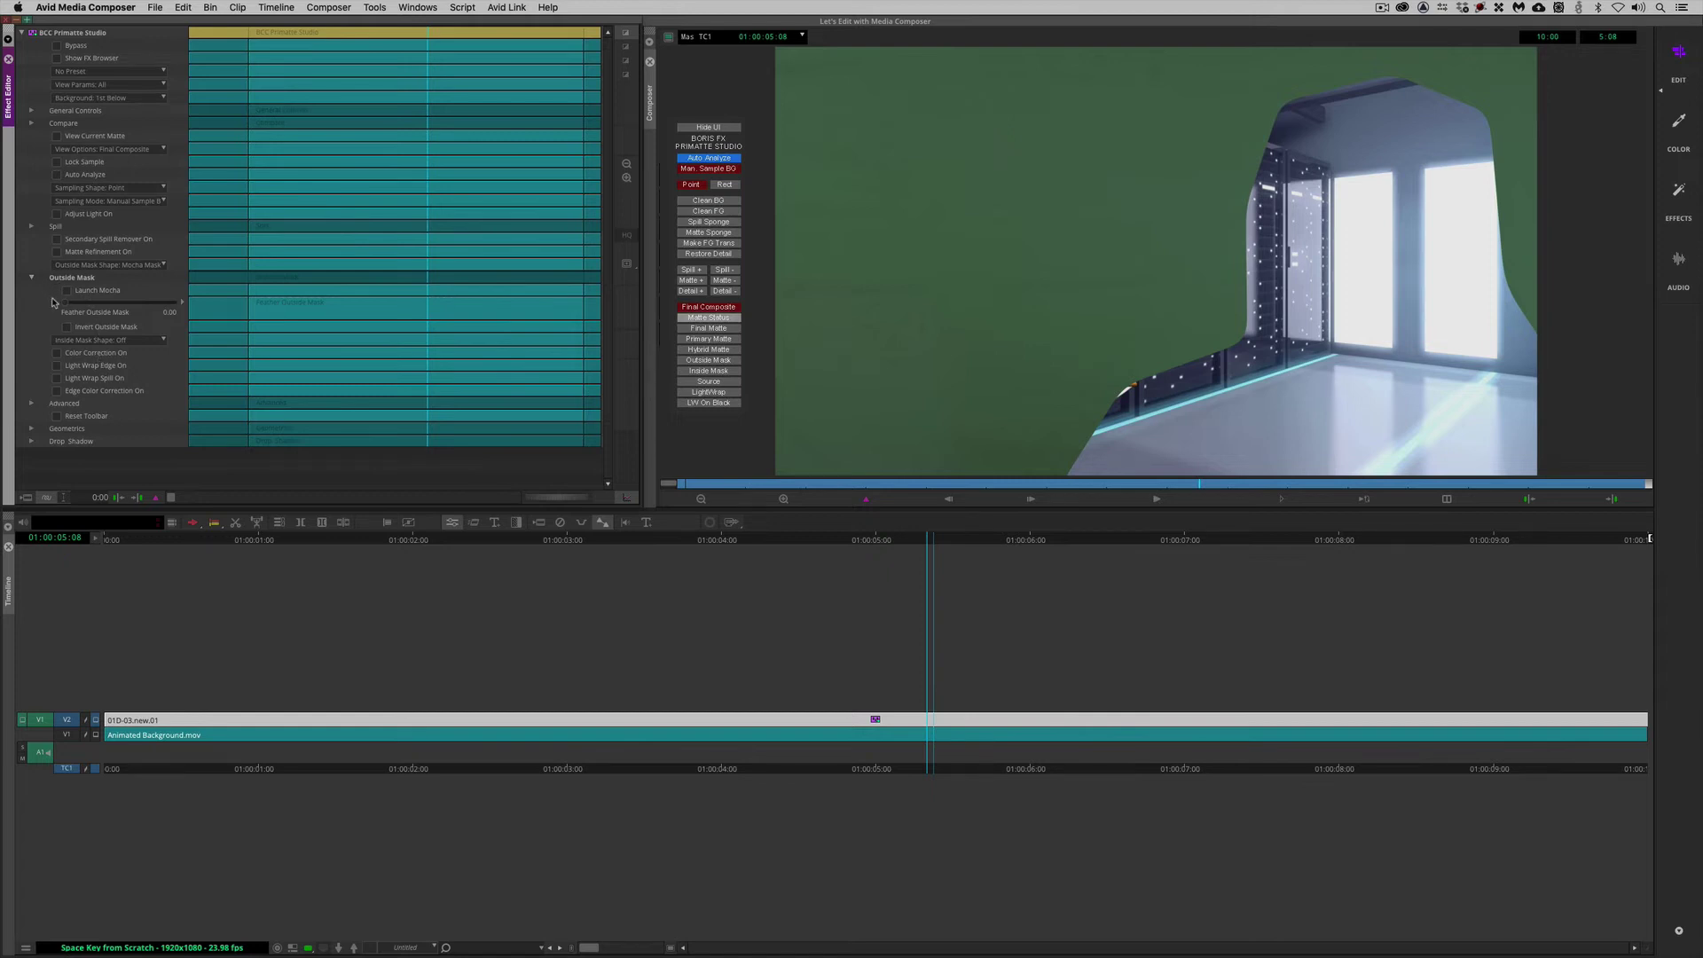
left_click(67, 327)
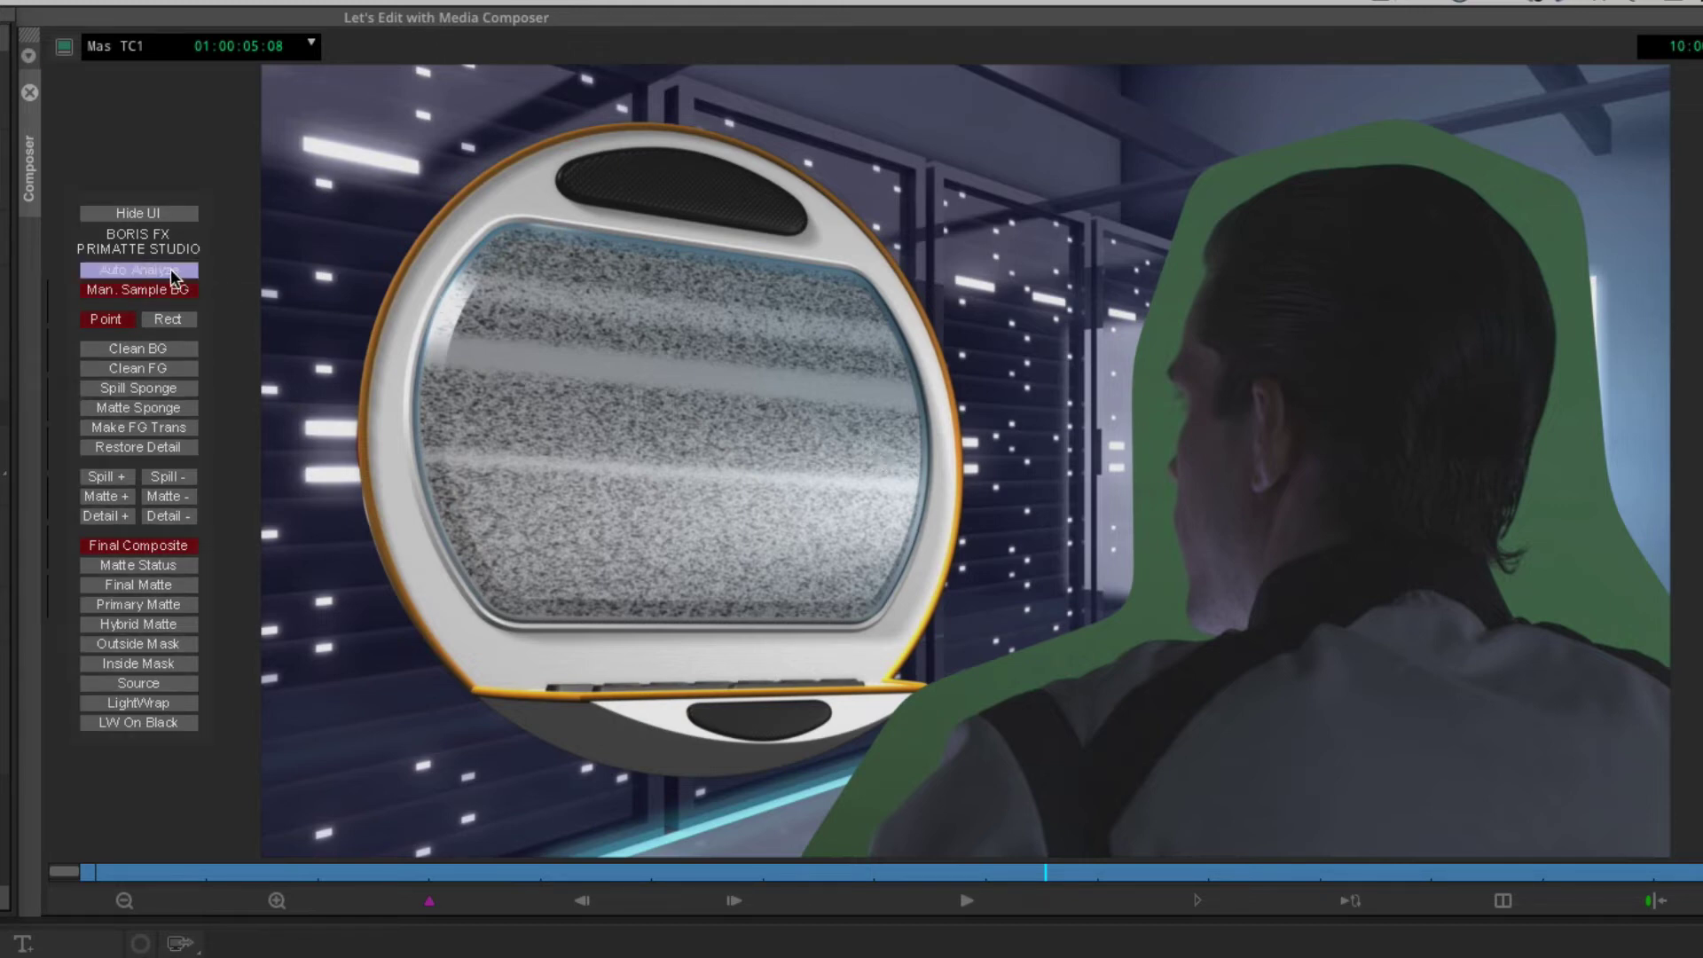
Step: Auto-analyze the green screen to pull the key, and inspect it as Final Matte and Matte Status
left_click(103, 319)
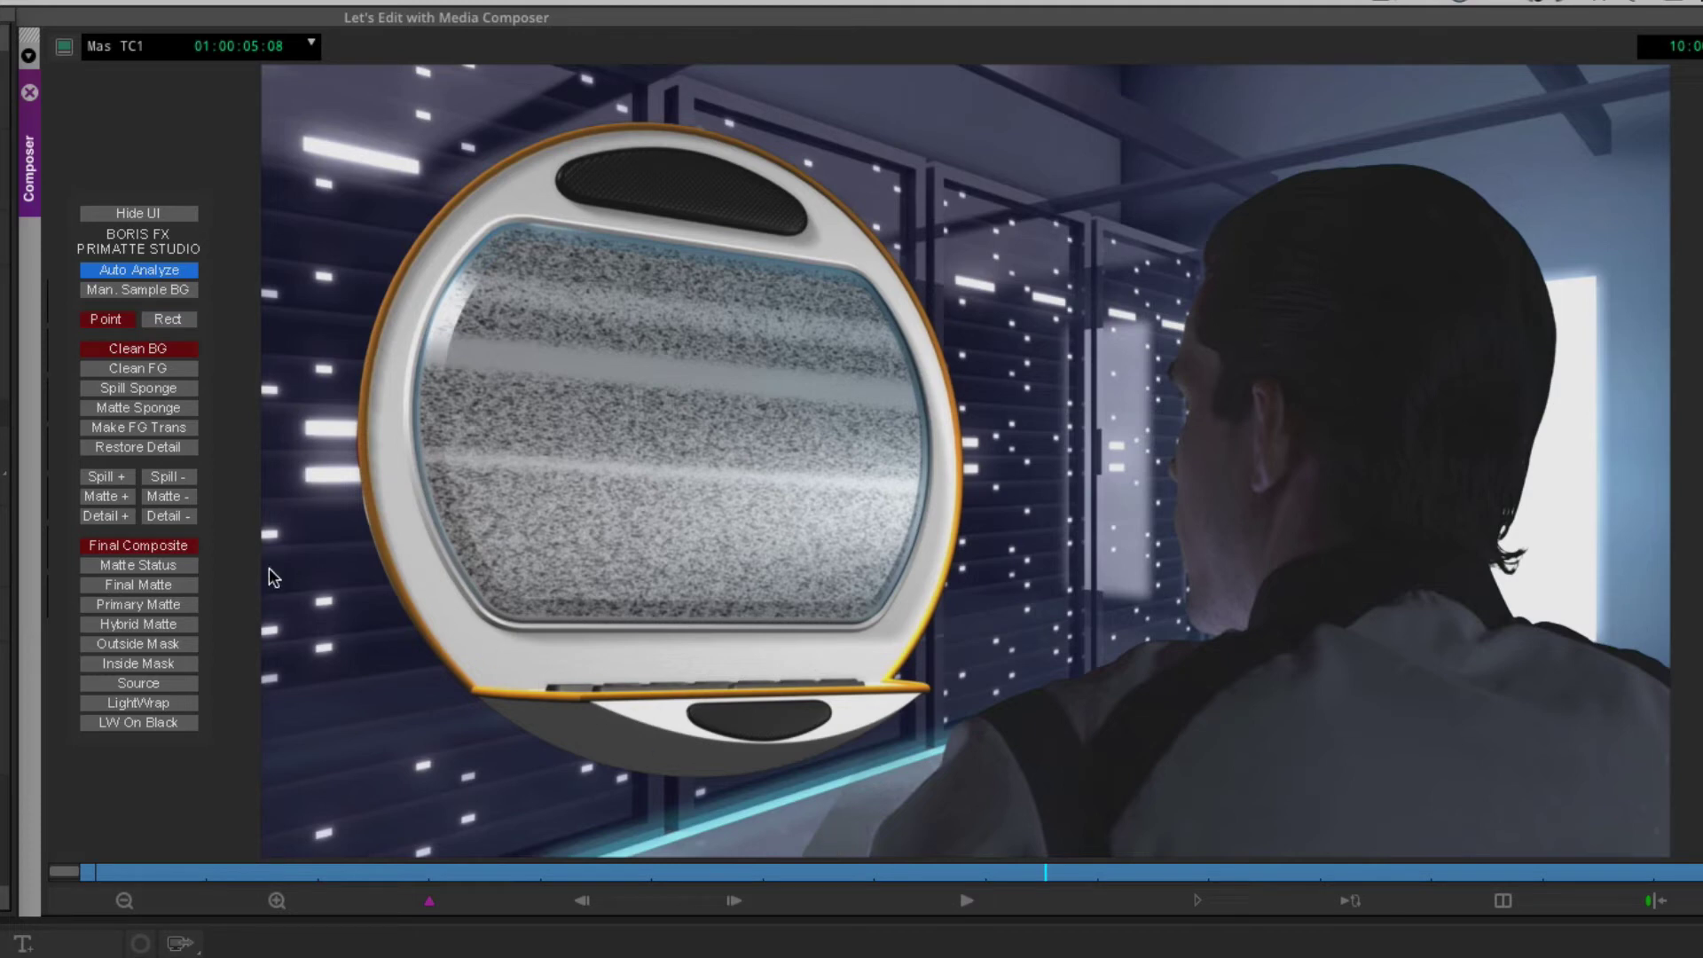
left_click(147, 584)
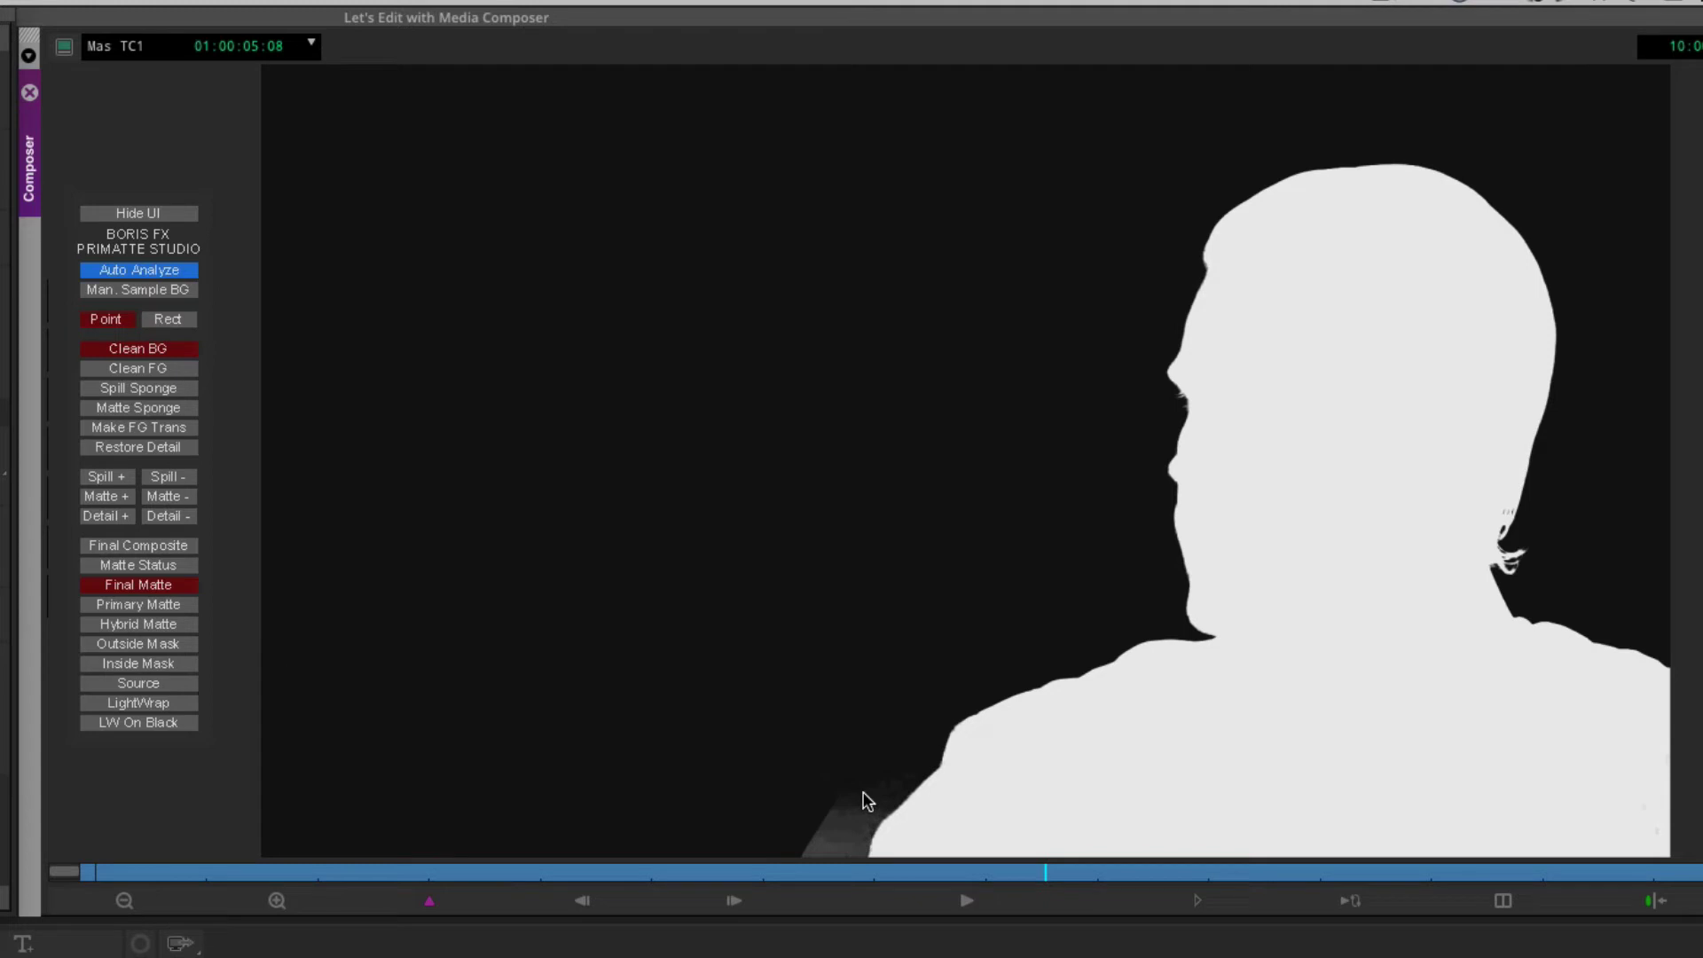
left_click(171, 568)
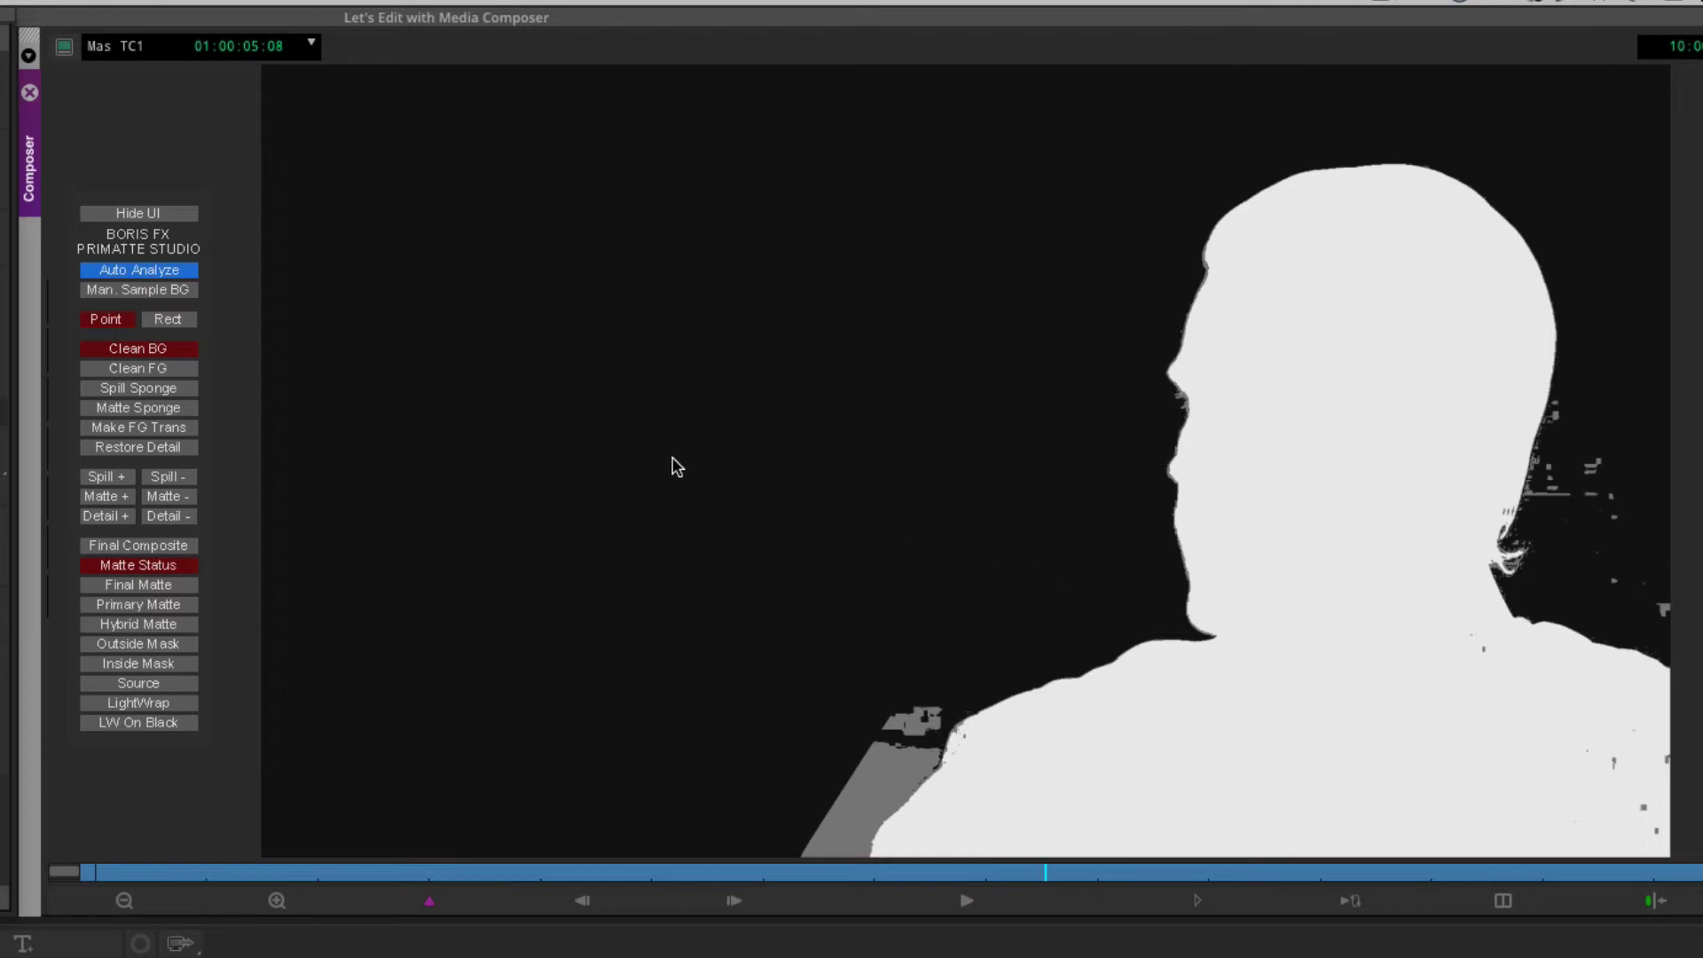
Step: Clean the background with rectangular samples over the gray patches beside the near shoulder and behind the head
left_click(169, 319)
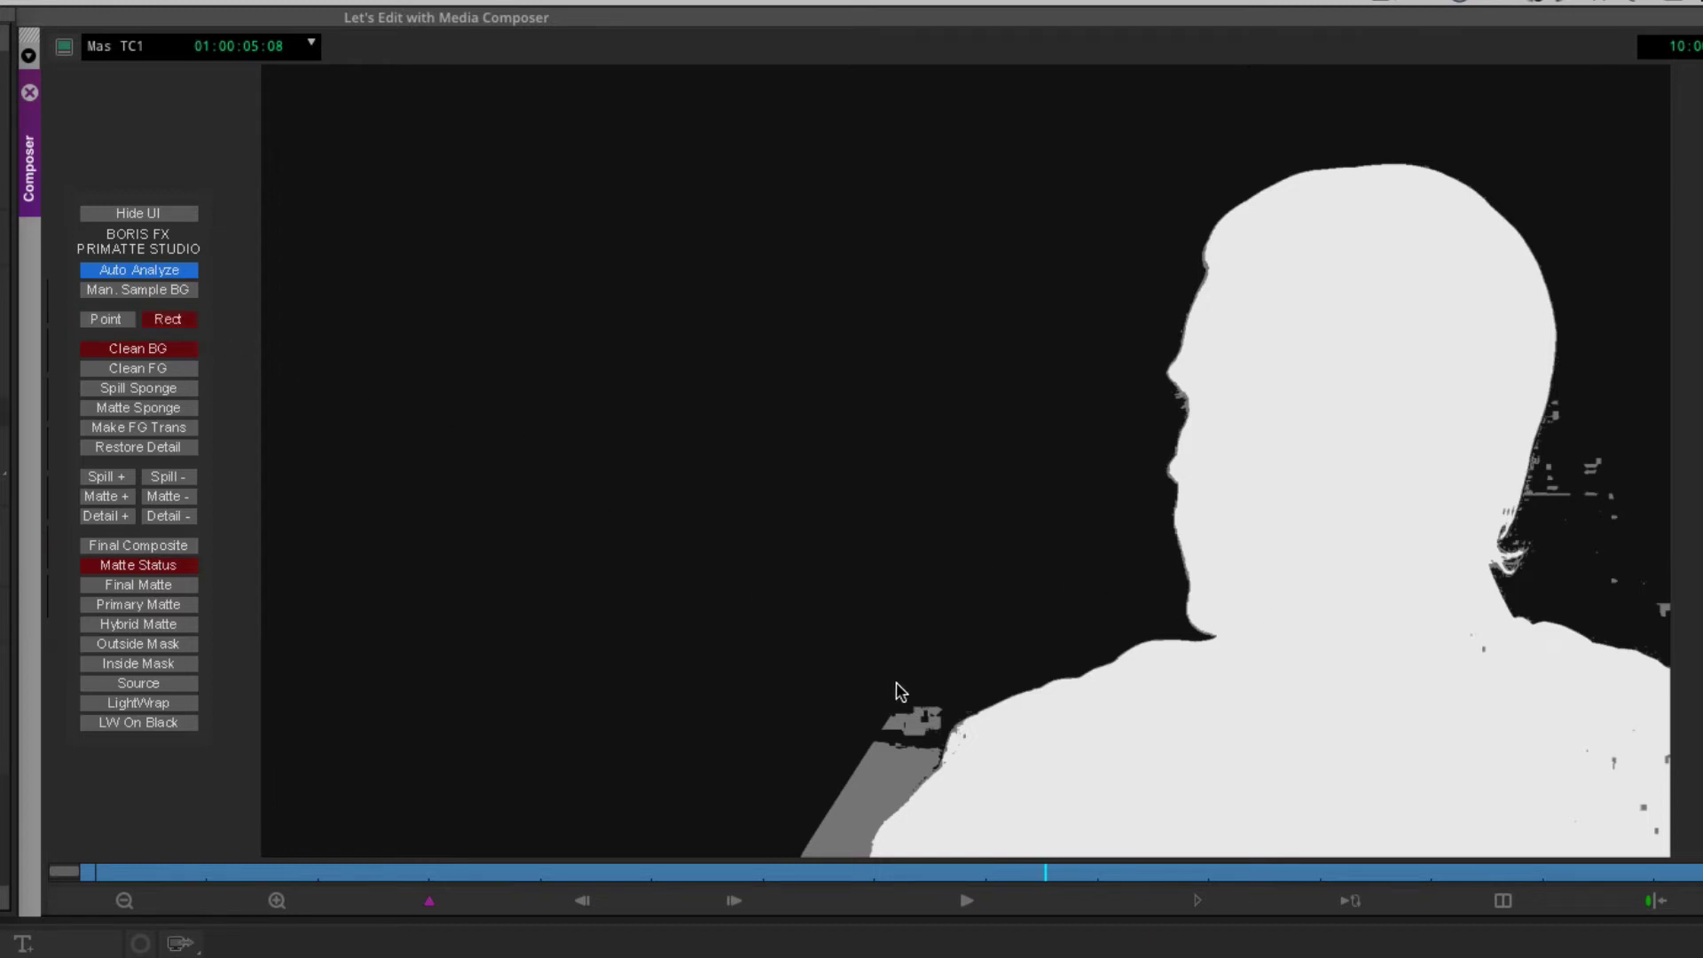
left_click_drag(859, 741, 785, 853)
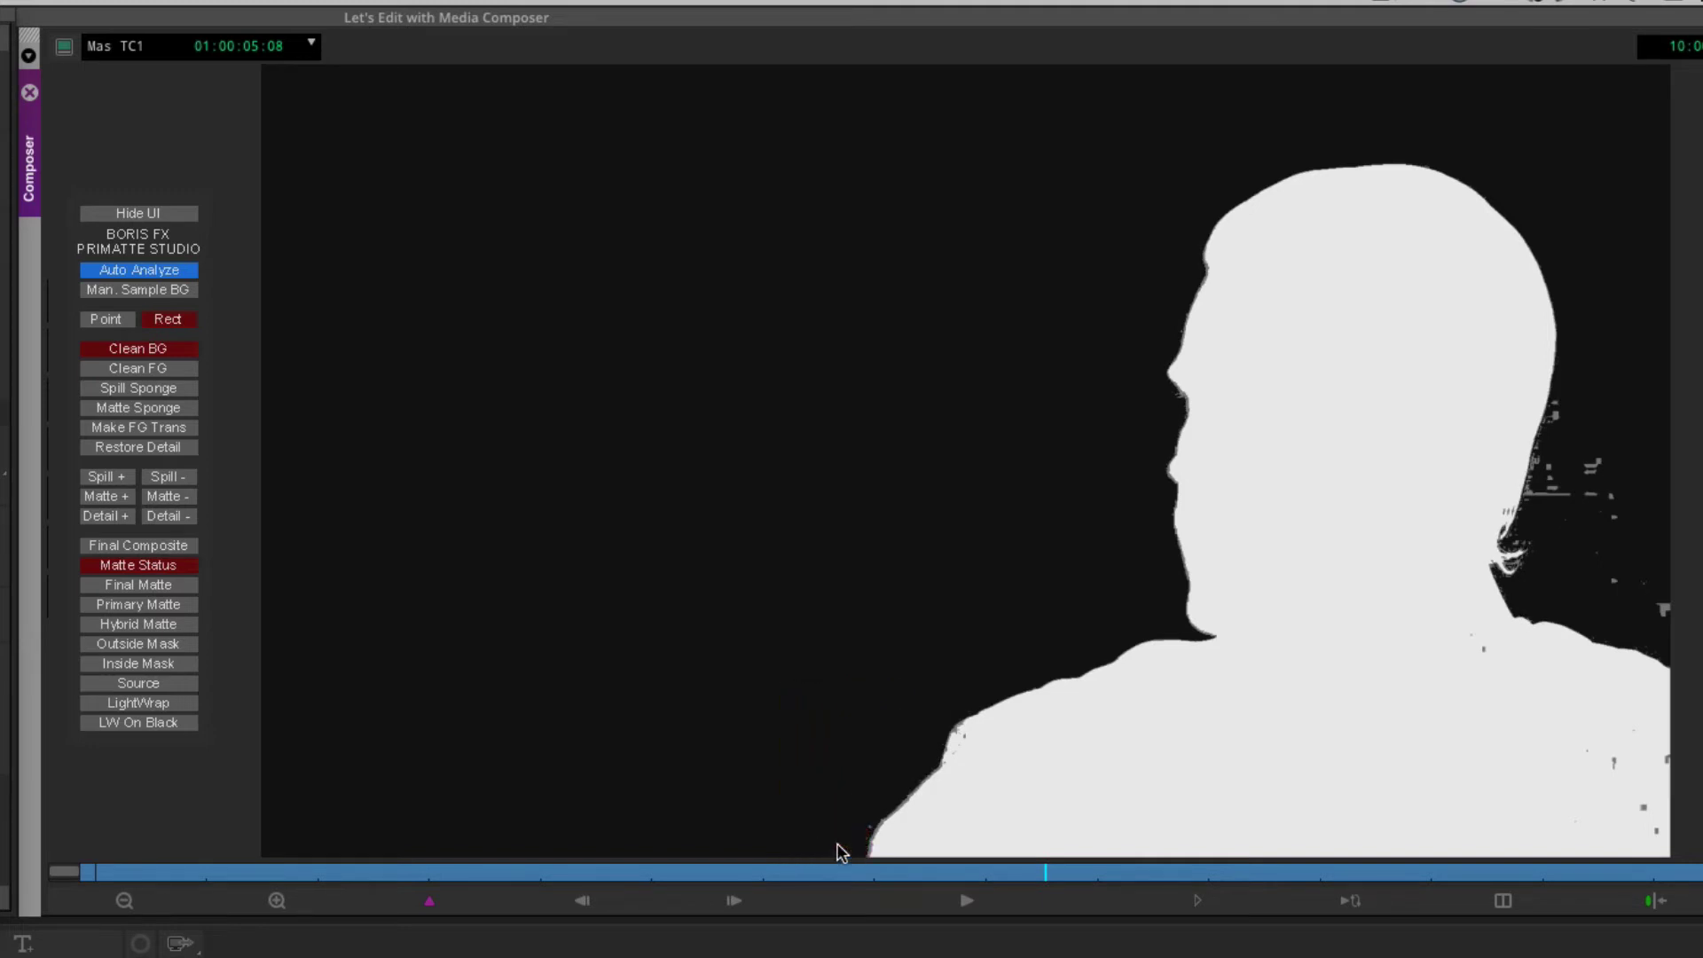
left_click_drag(883, 815, 863, 847)
left_click_drag(1636, 396, 1559, 543)
Step: Clean the foreground with rectangular samples over the specks on the man's back, checking frames back to 01:00:01:22
left_click(155, 368)
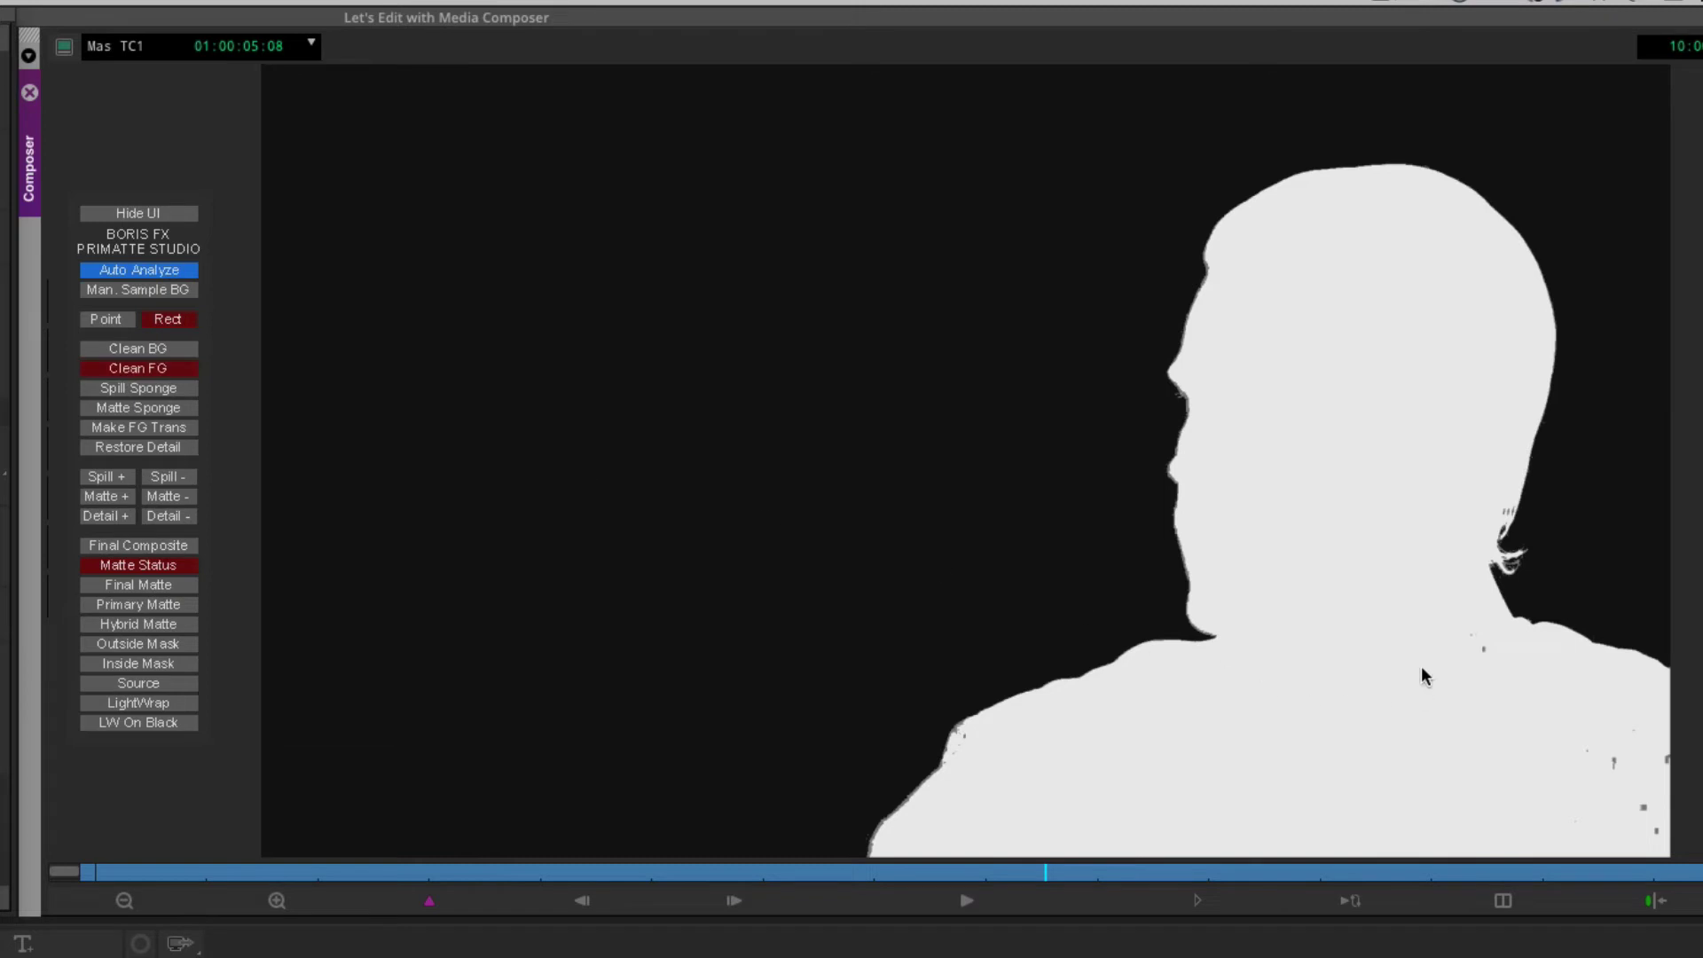
left_click_drag(1489, 666, 1490, 668)
left_click(733, 873)
left_click_drag(733, 875, 525, 878)
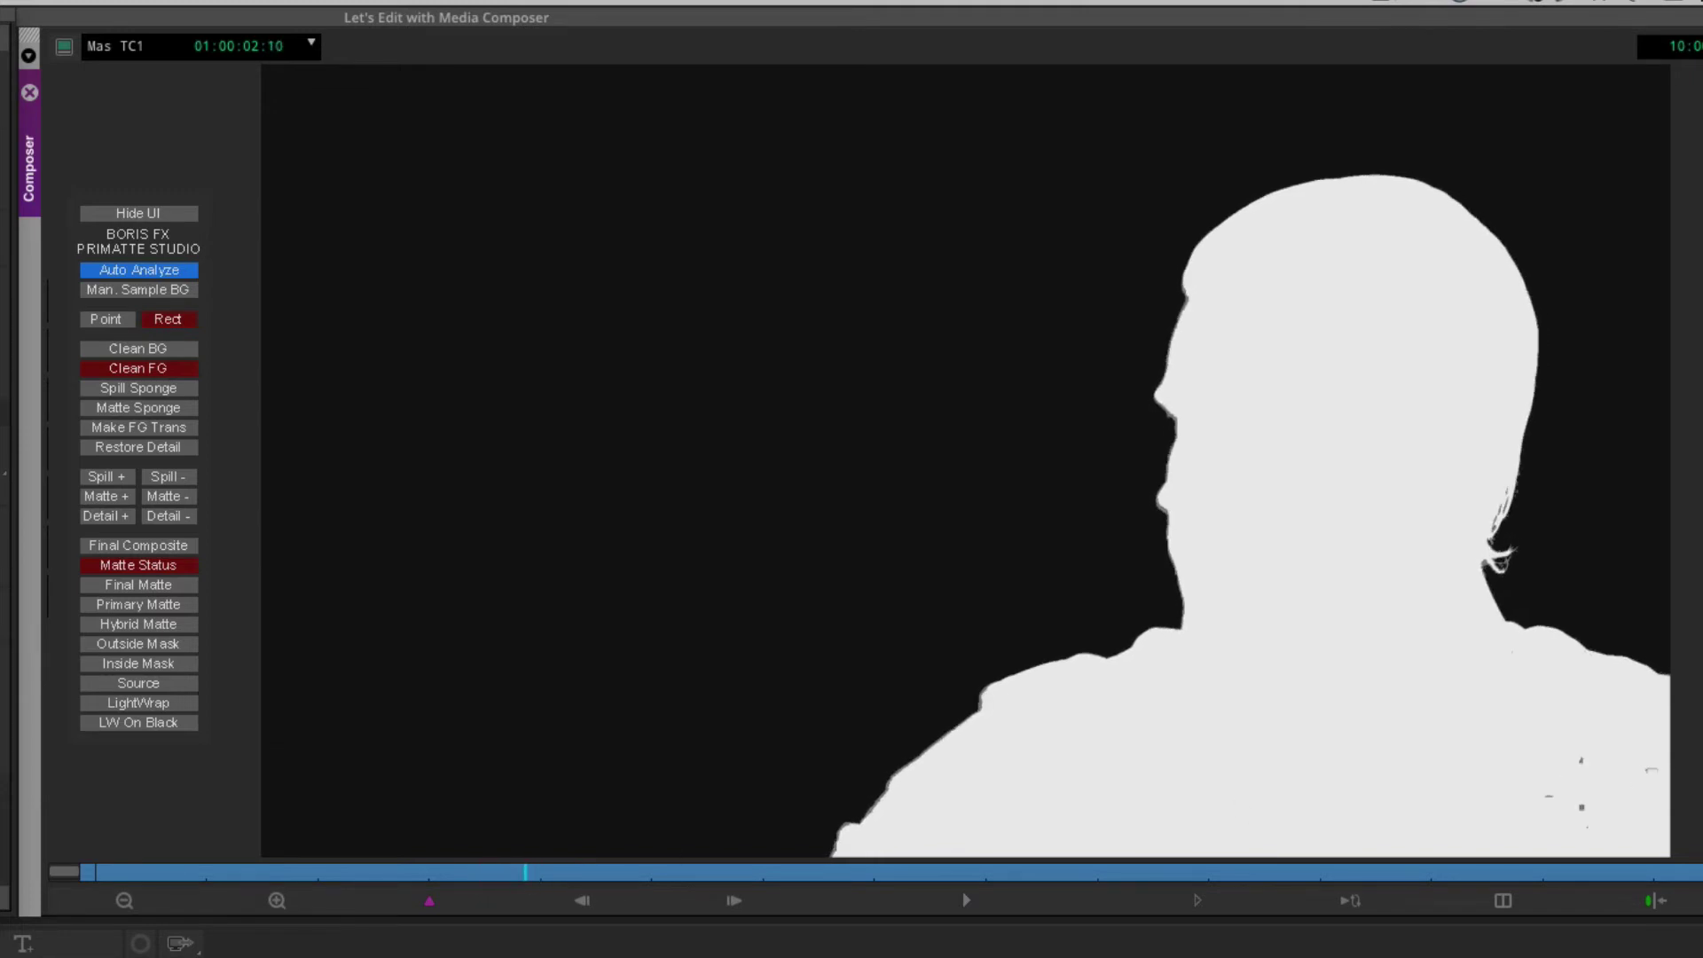
left_click_drag(1472, 731, 1607, 842)
left_click_drag(506, 878, 434, 890)
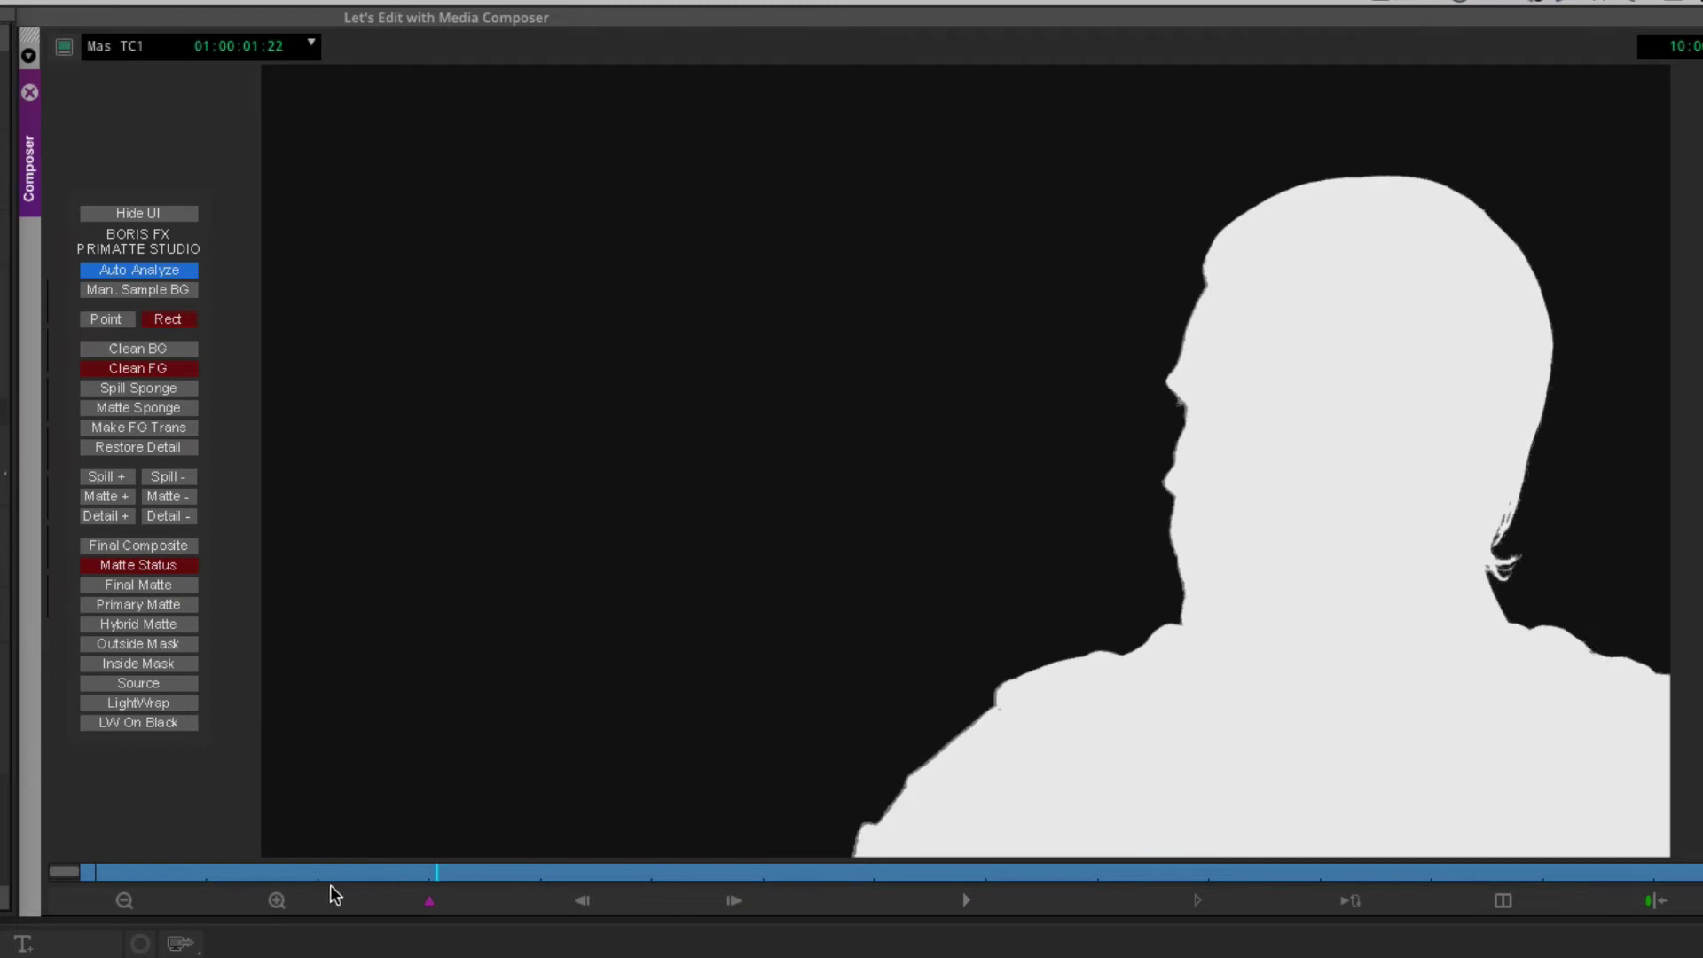
Step: Play the clip in Matte Status up to 01:00:04:01 to check the matte, and switch the view to Final Composite
key("space")
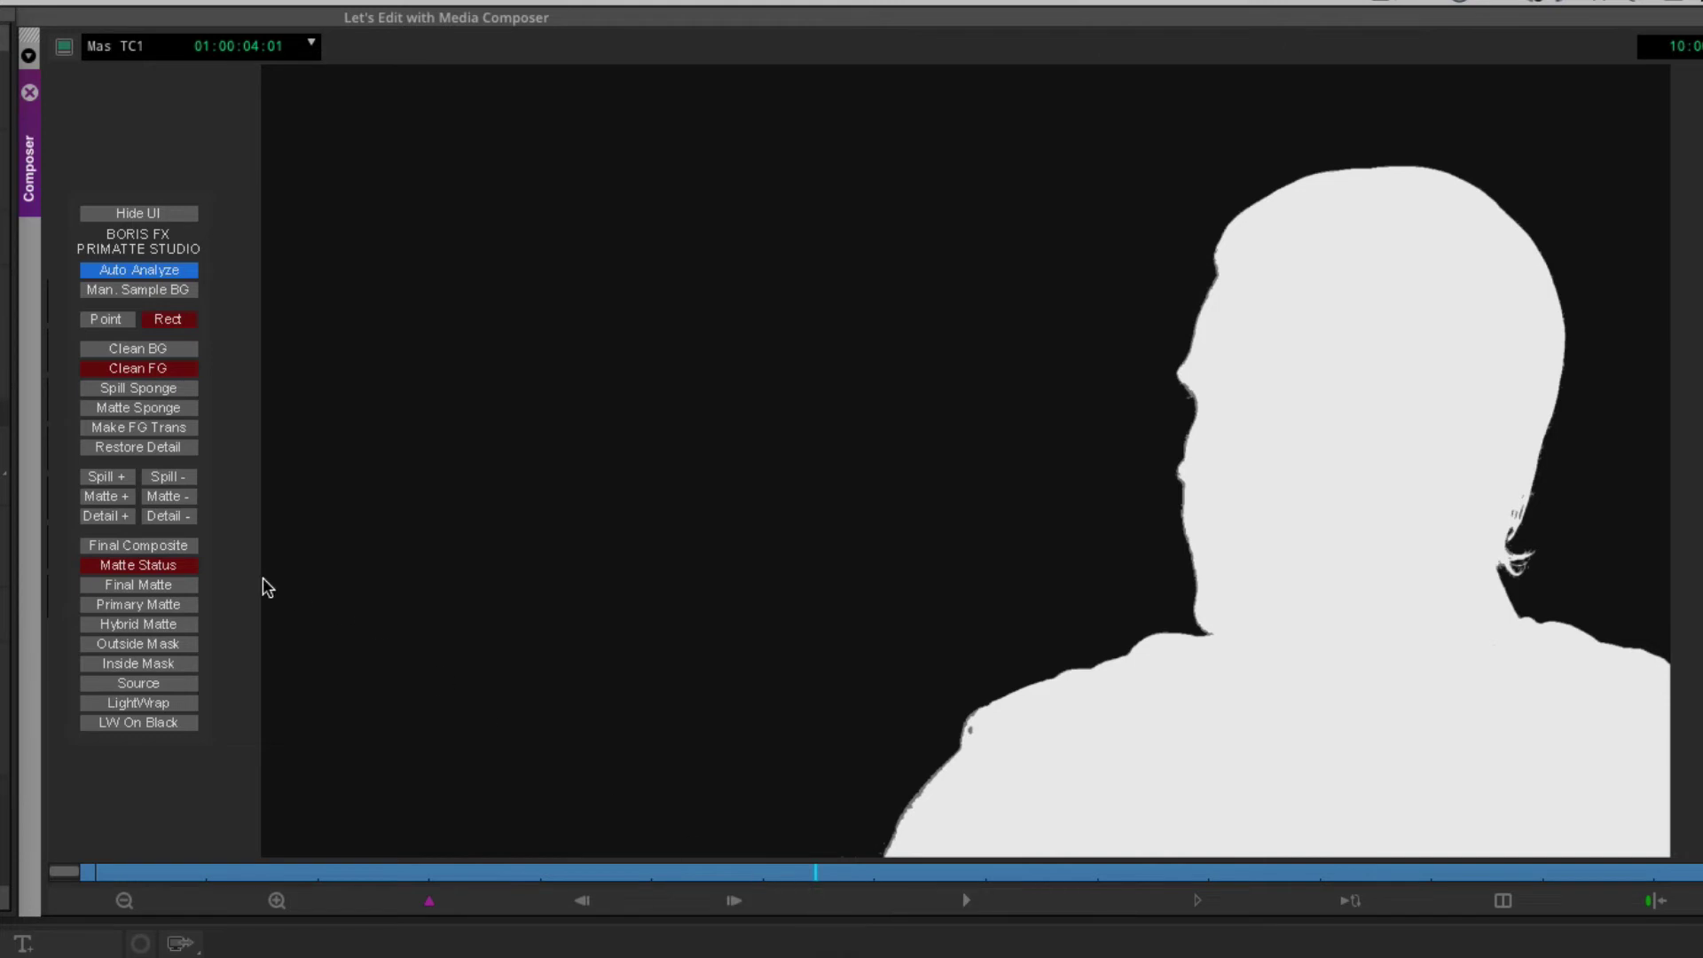
left_click(171, 546)
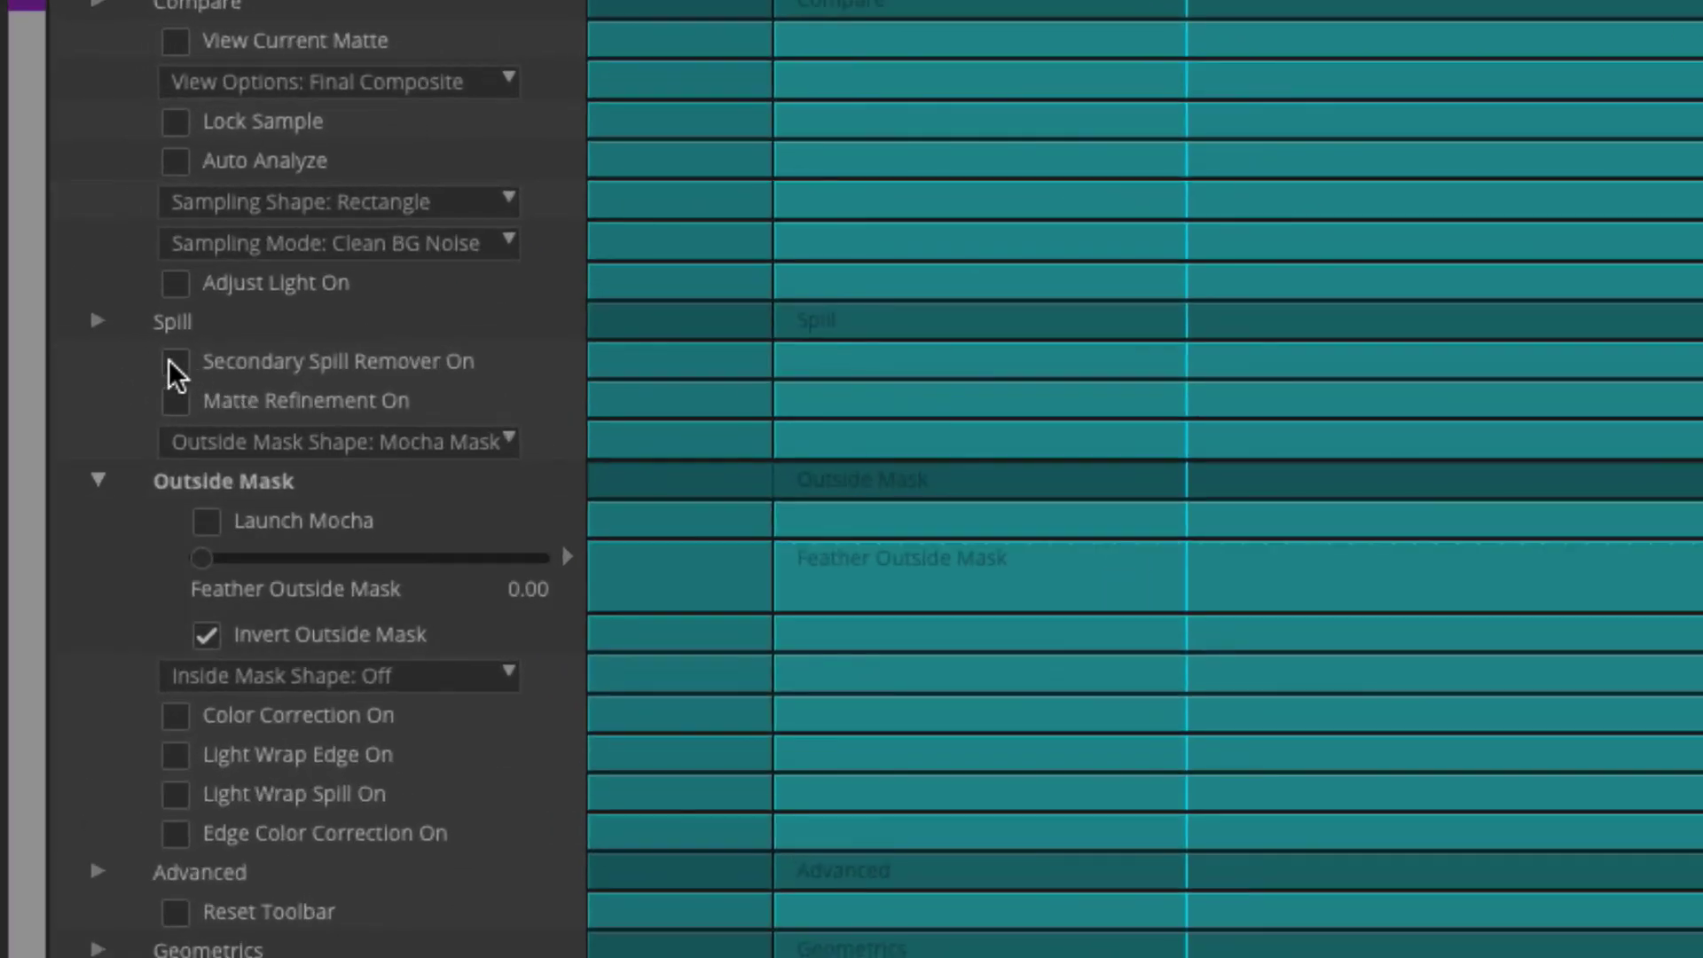
Step: Try the Secondary Spill Remover and review its removal method and screen type options
left_click(174, 363)
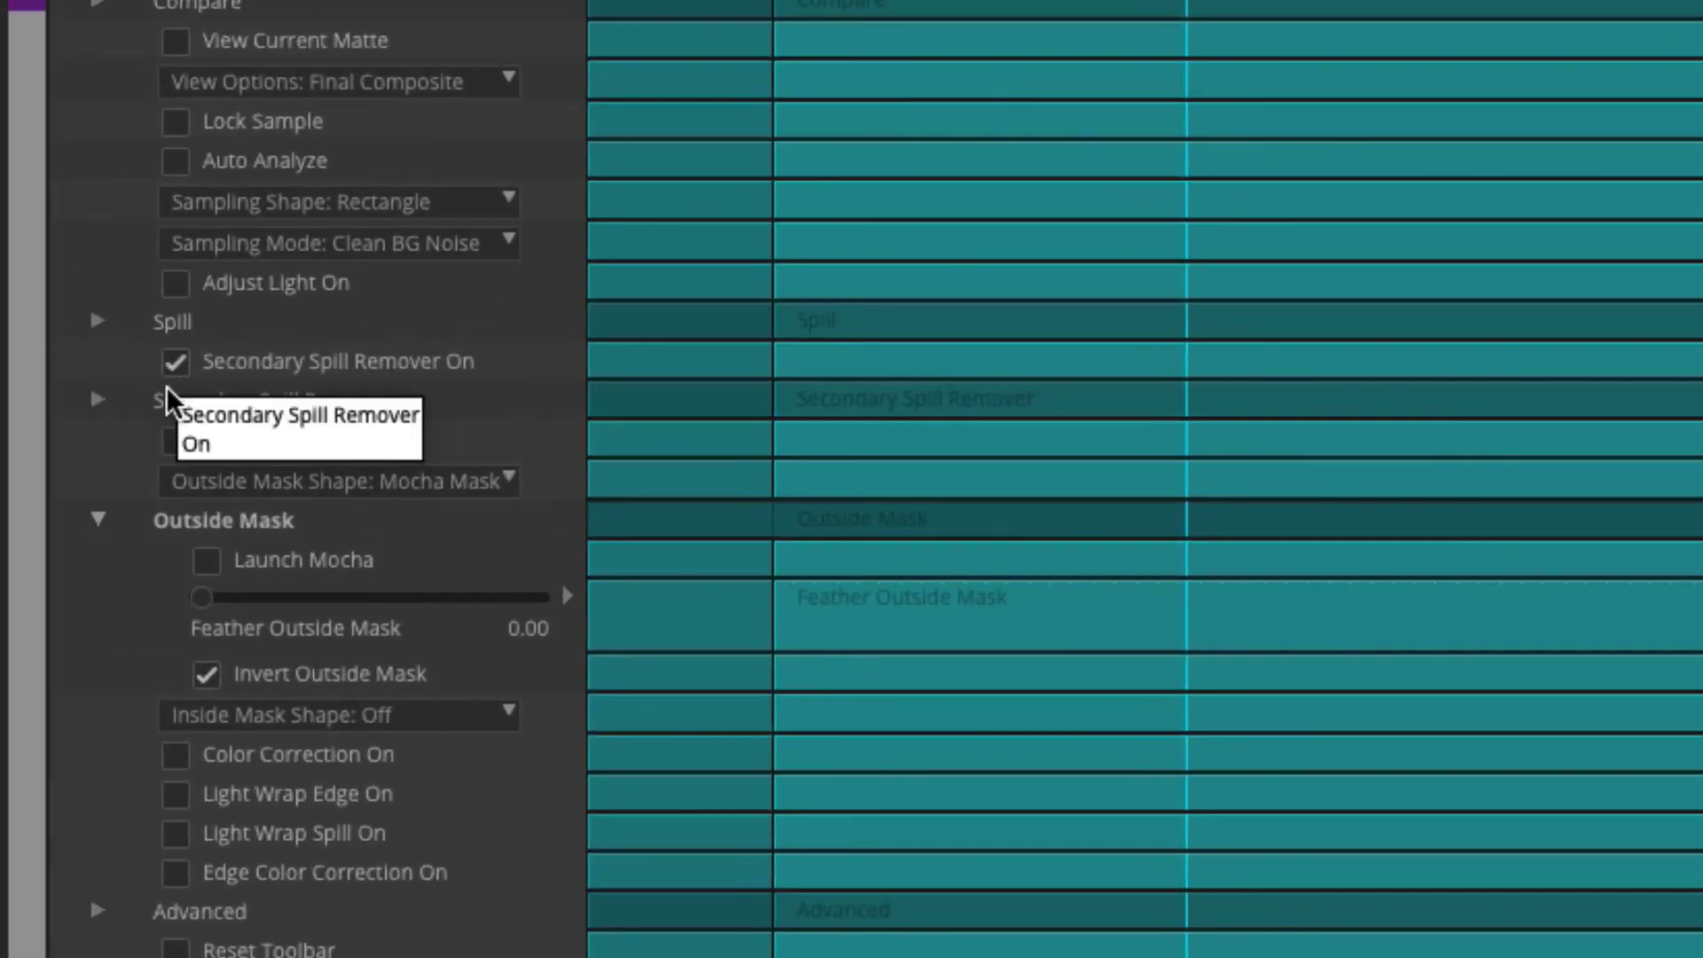
left_click(94, 404)
left_click(217, 444)
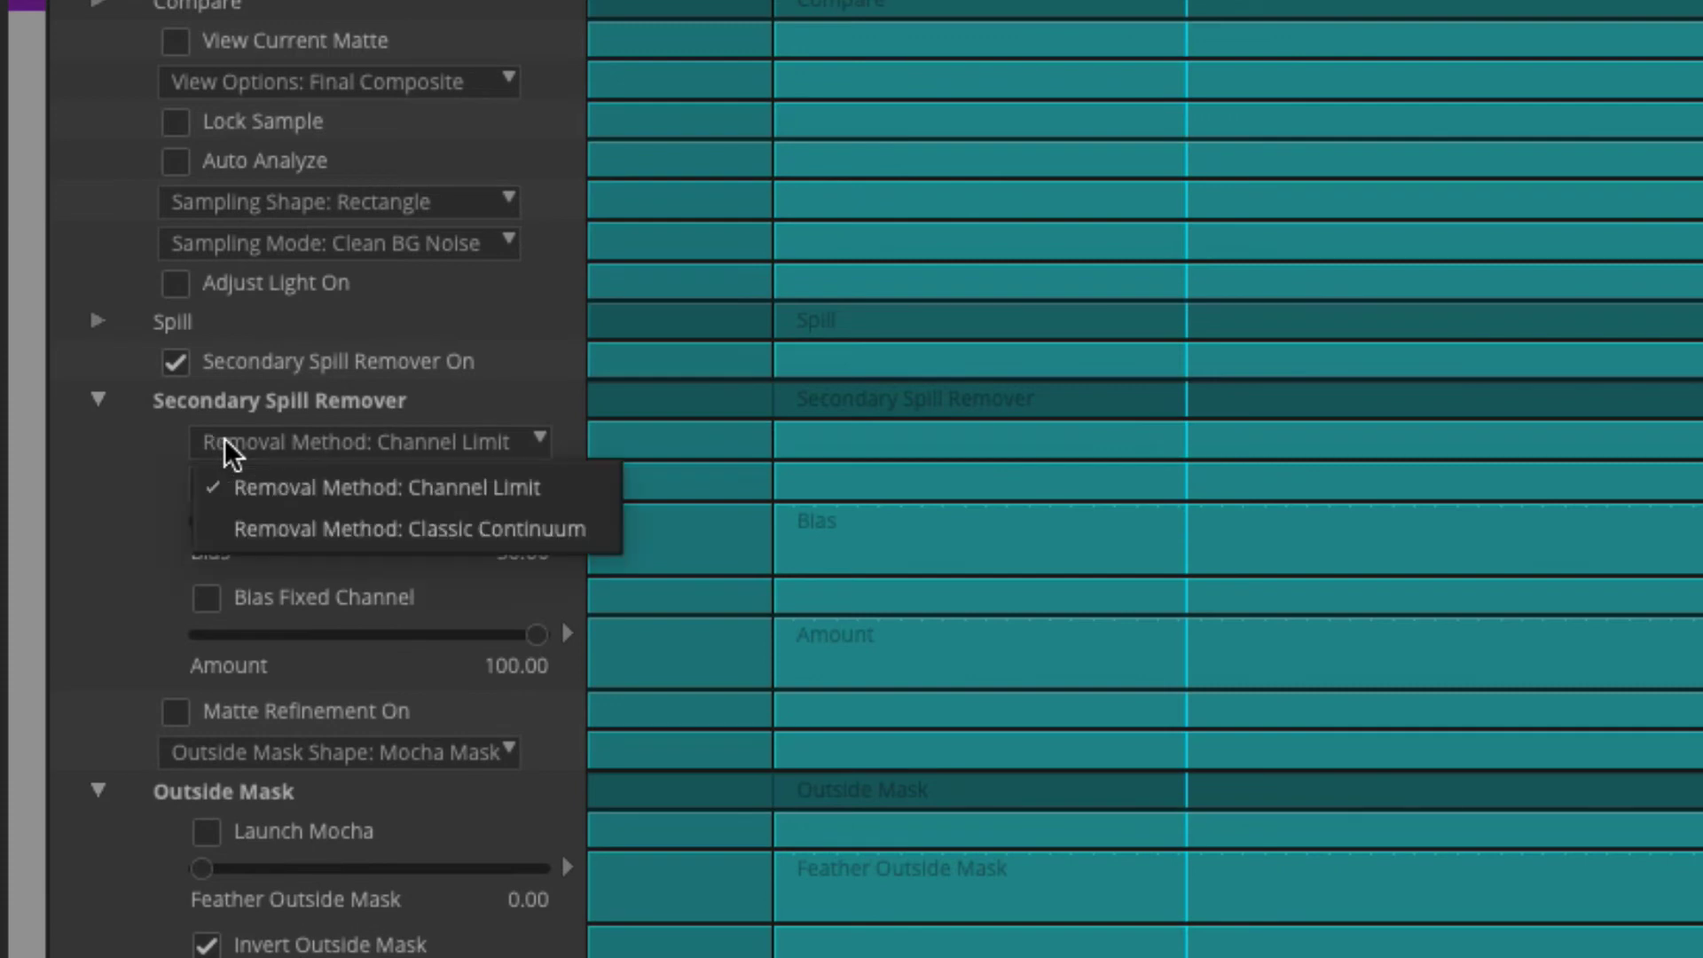
left_click(225, 486)
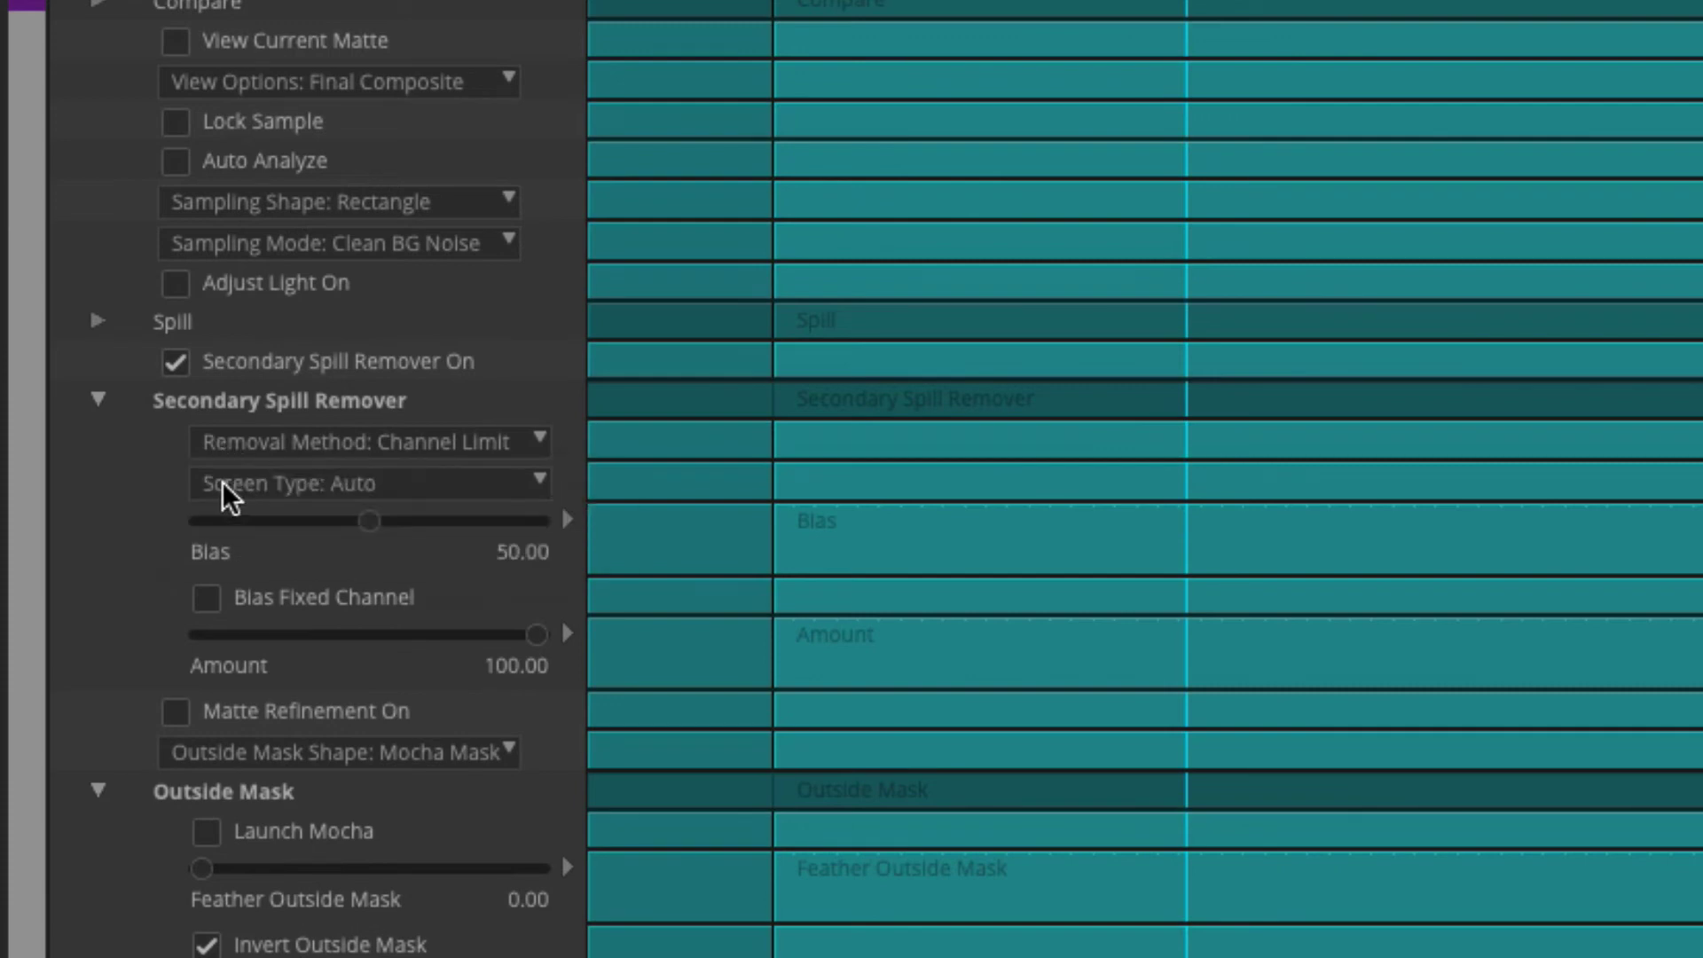
left_click(206, 484)
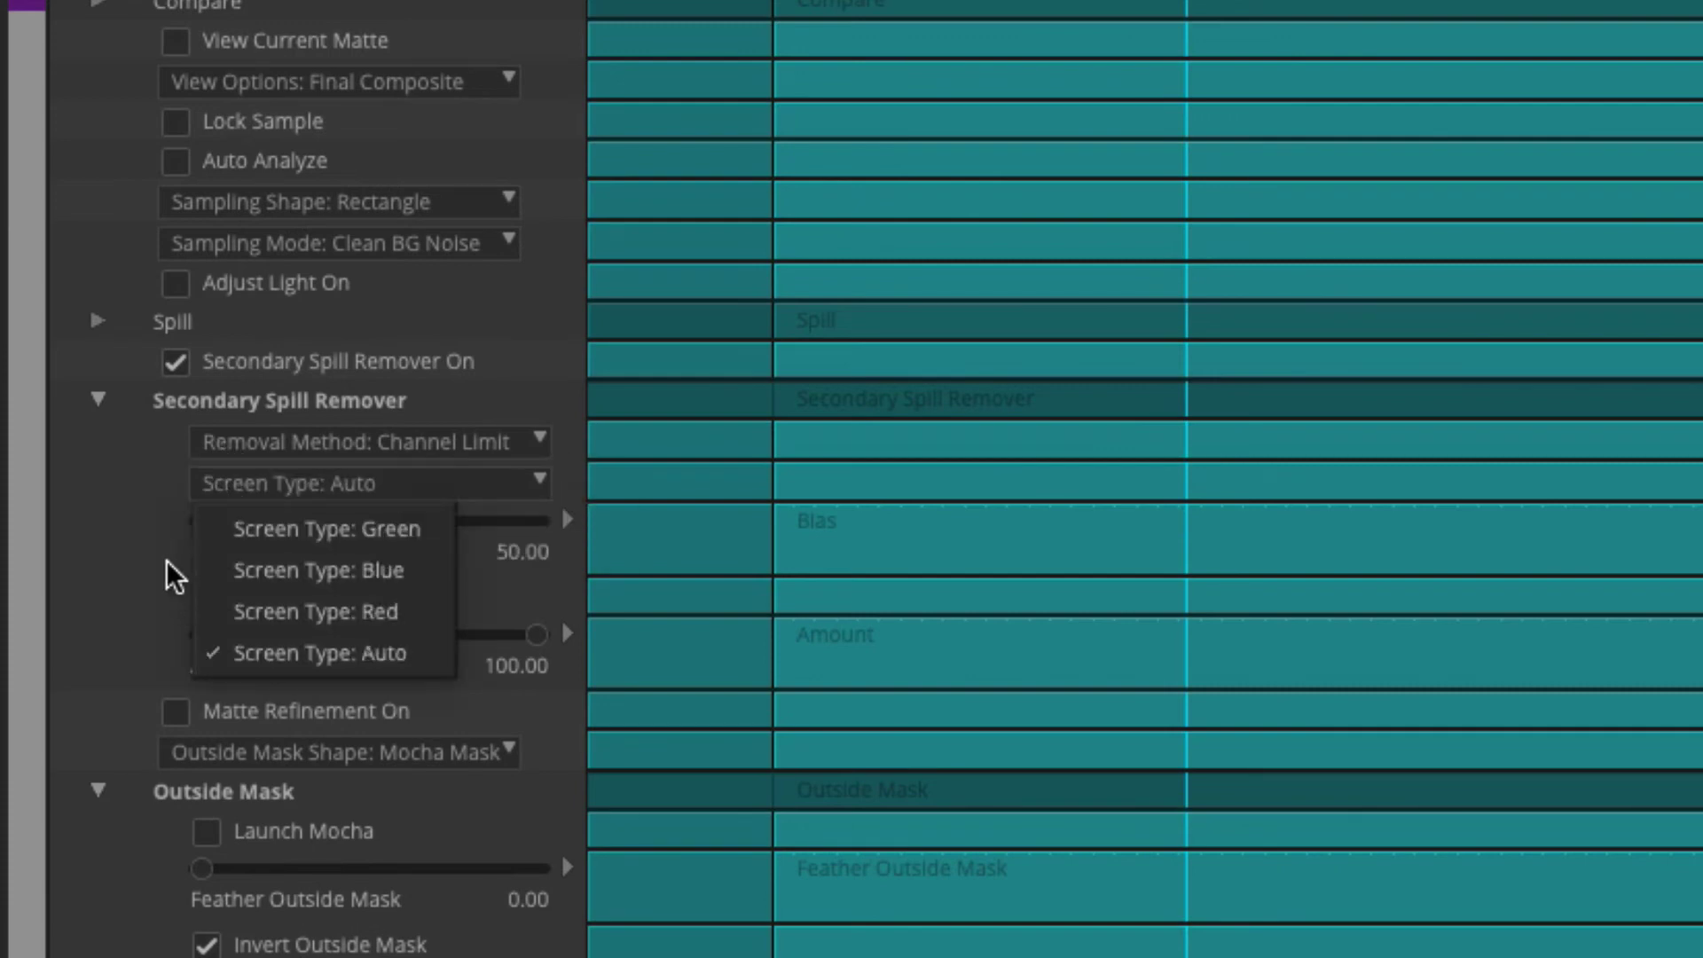
left_click(133, 523)
left_click(97, 400)
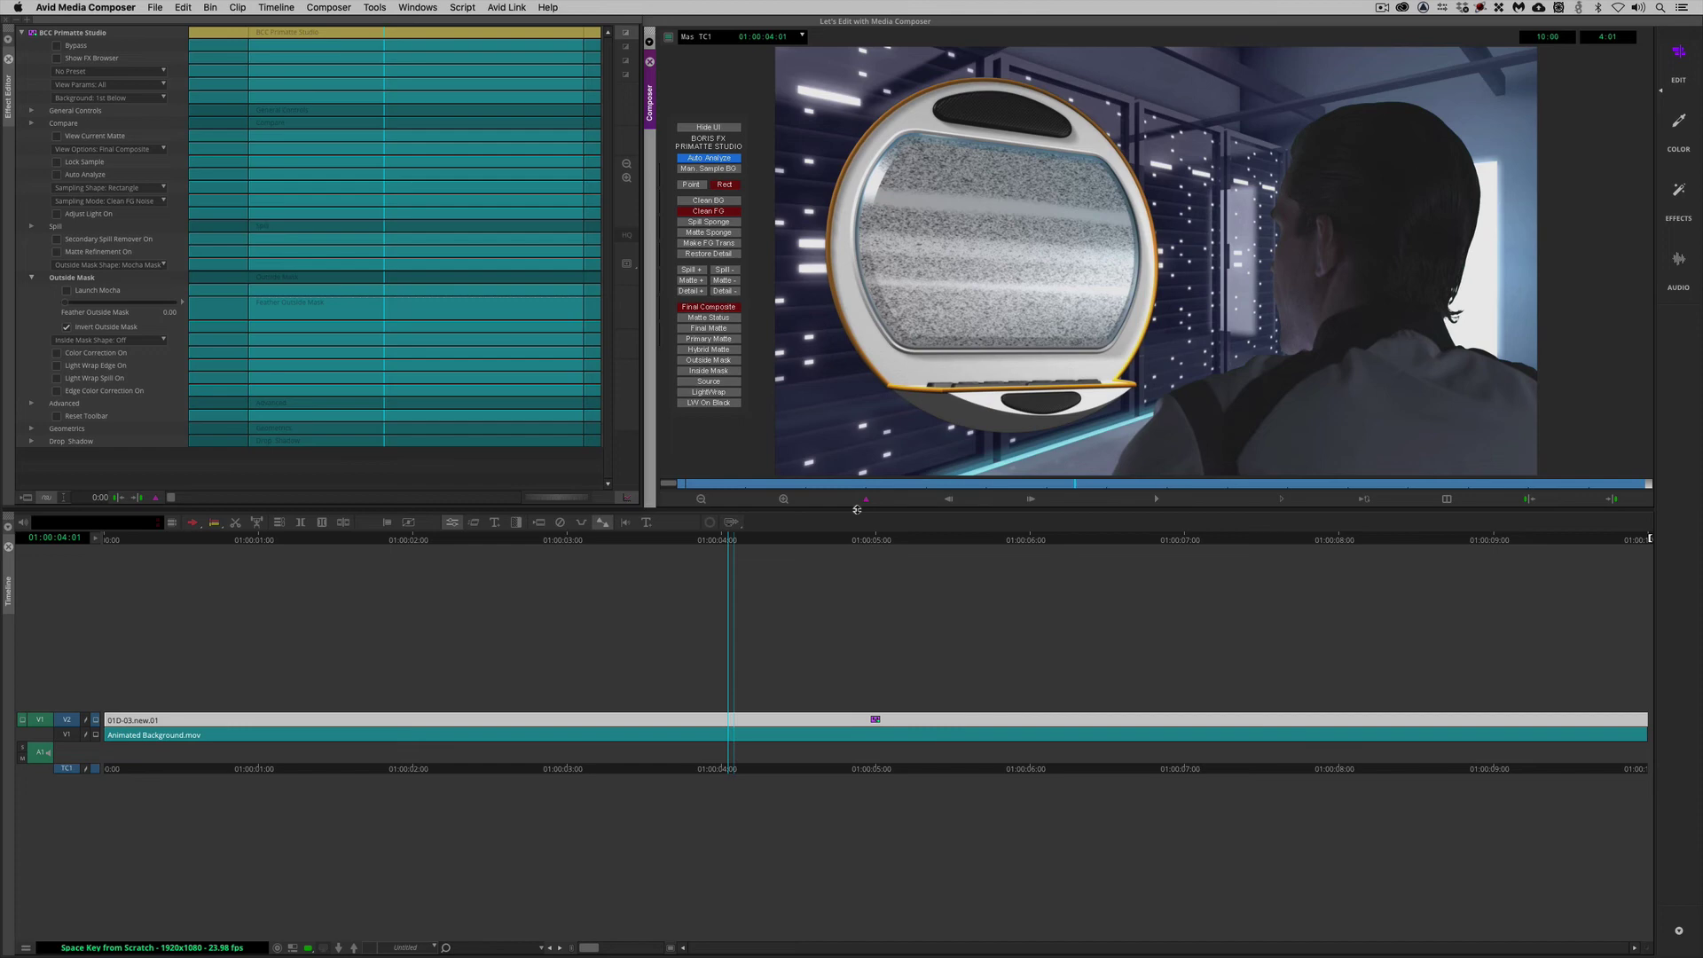
Step: Add a new video track V3 above the keyed clip and make it the only active video track
left_click_drag(764, 722, 947, 722)
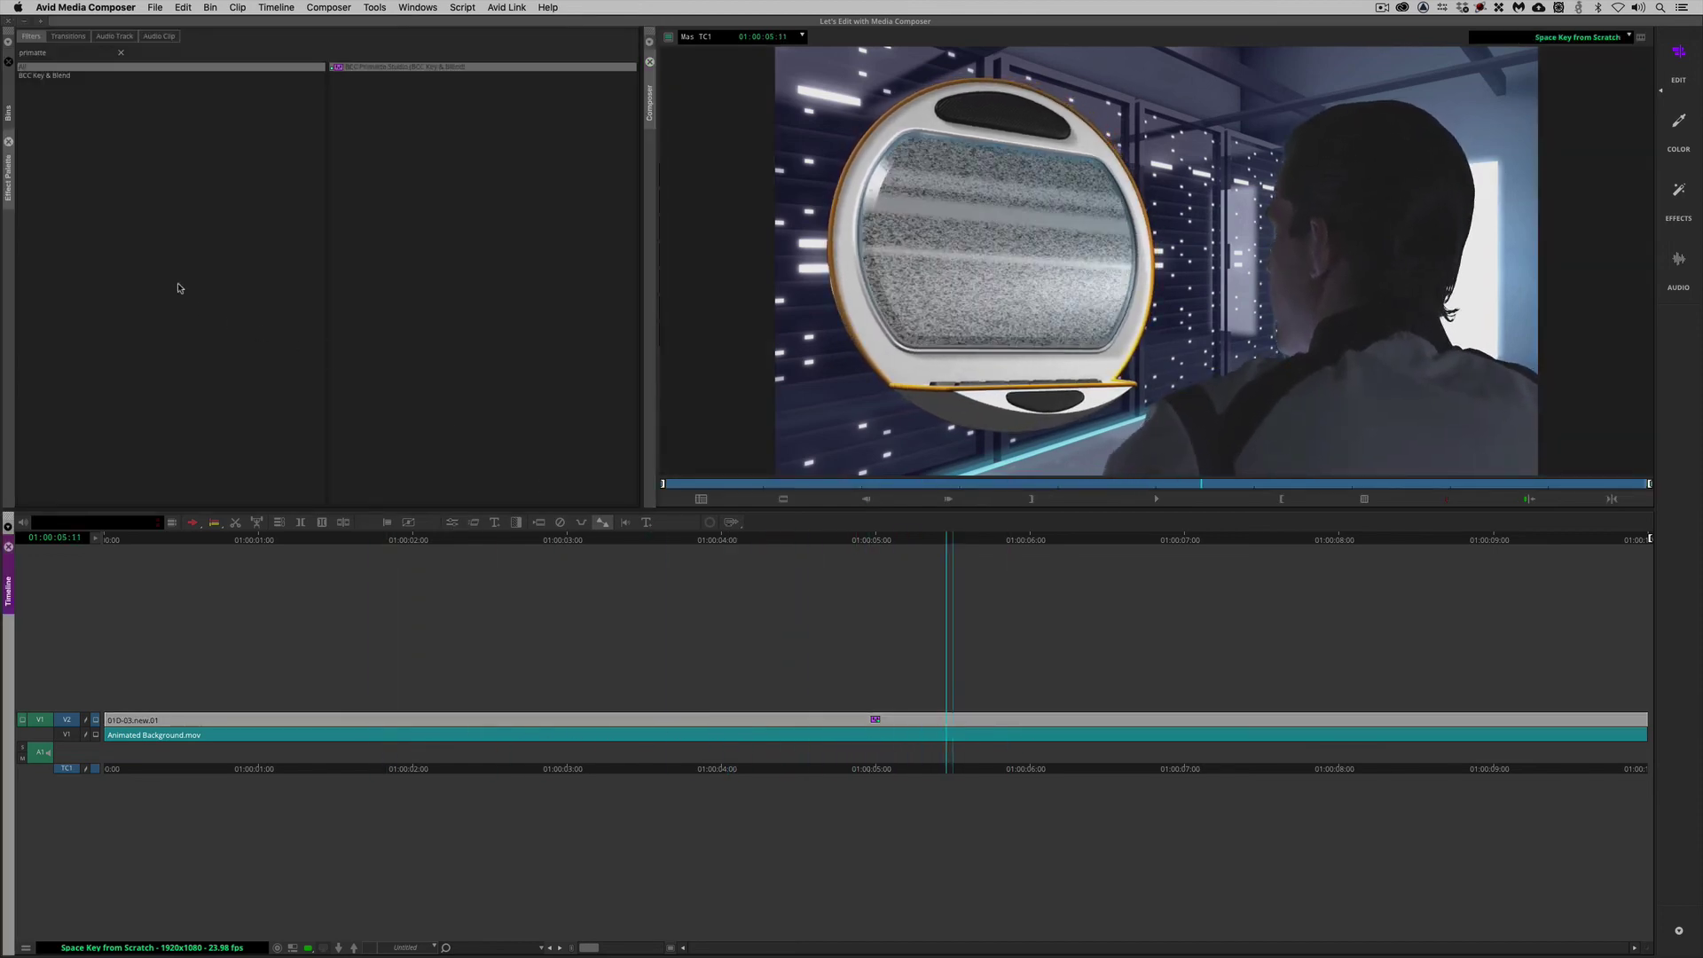
left_click(10, 110)
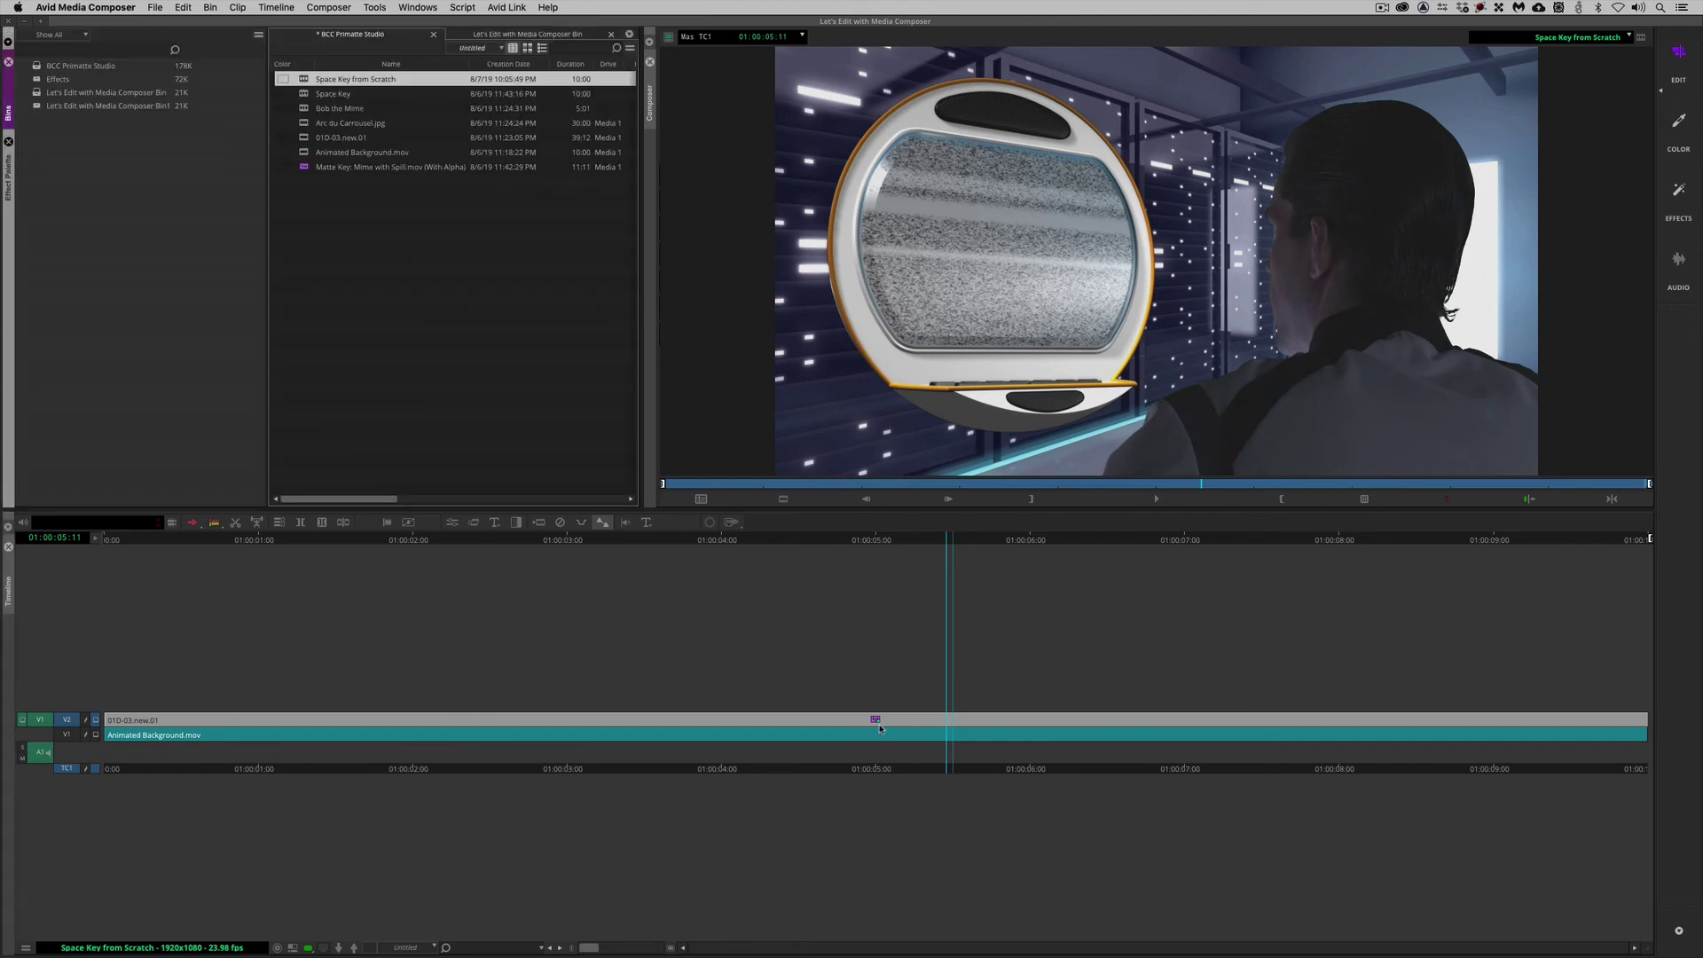
left_click_drag(880, 728, 1024, 768)
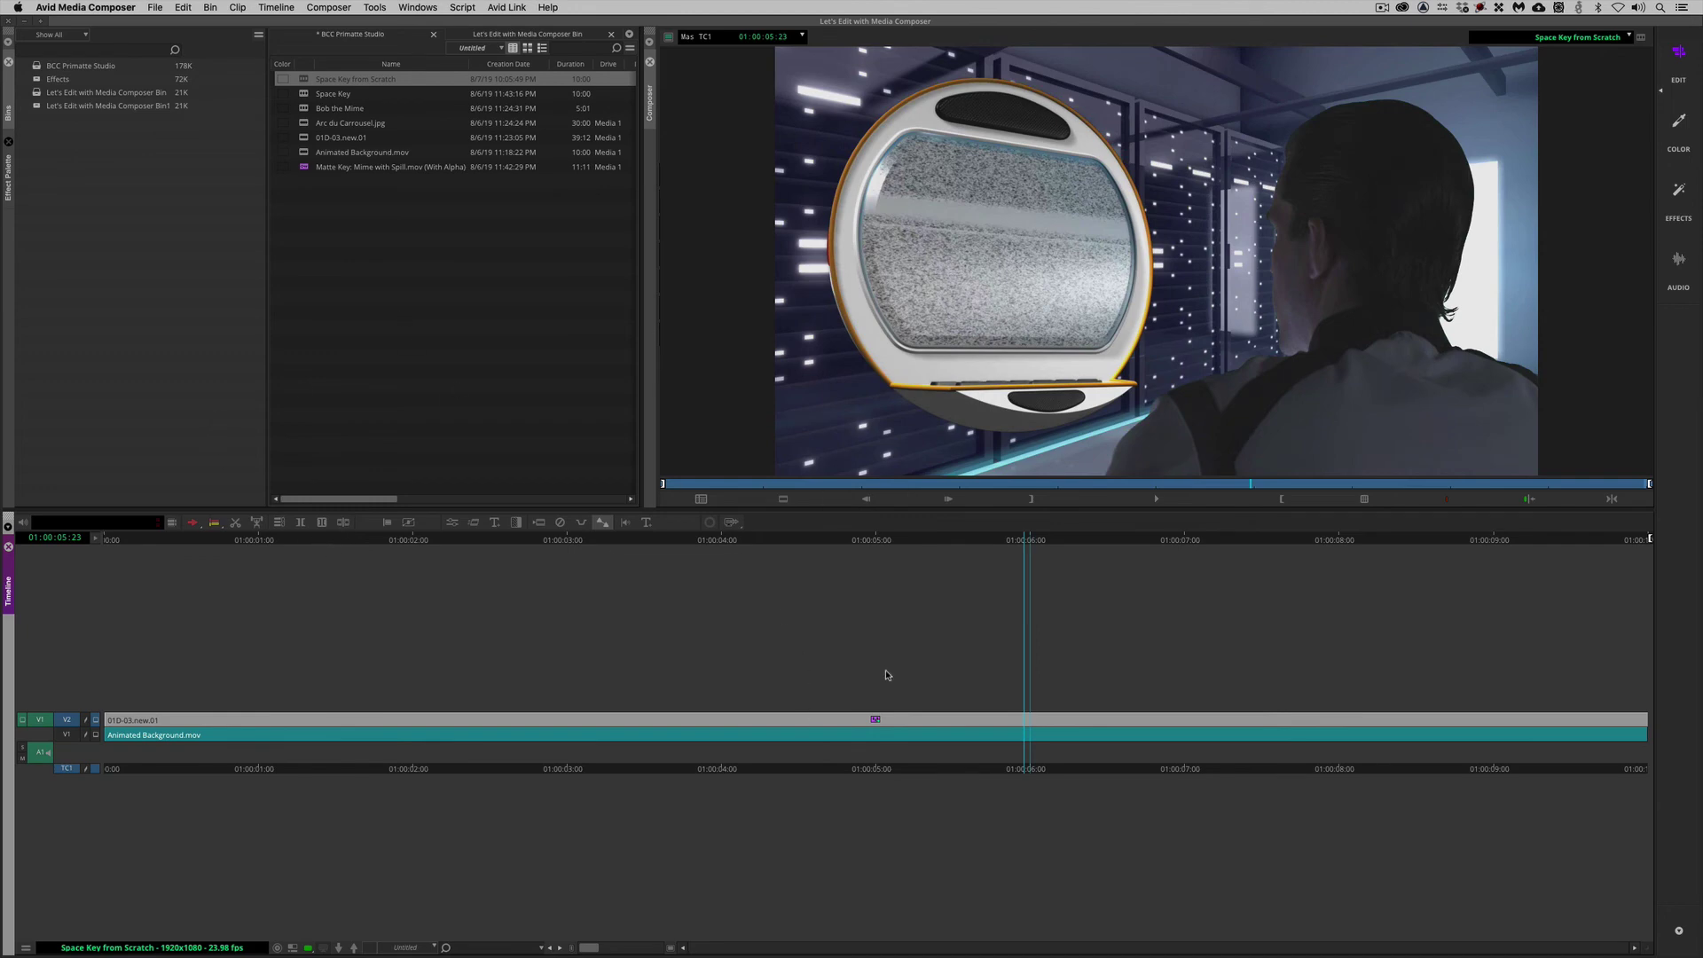
key("super+y")
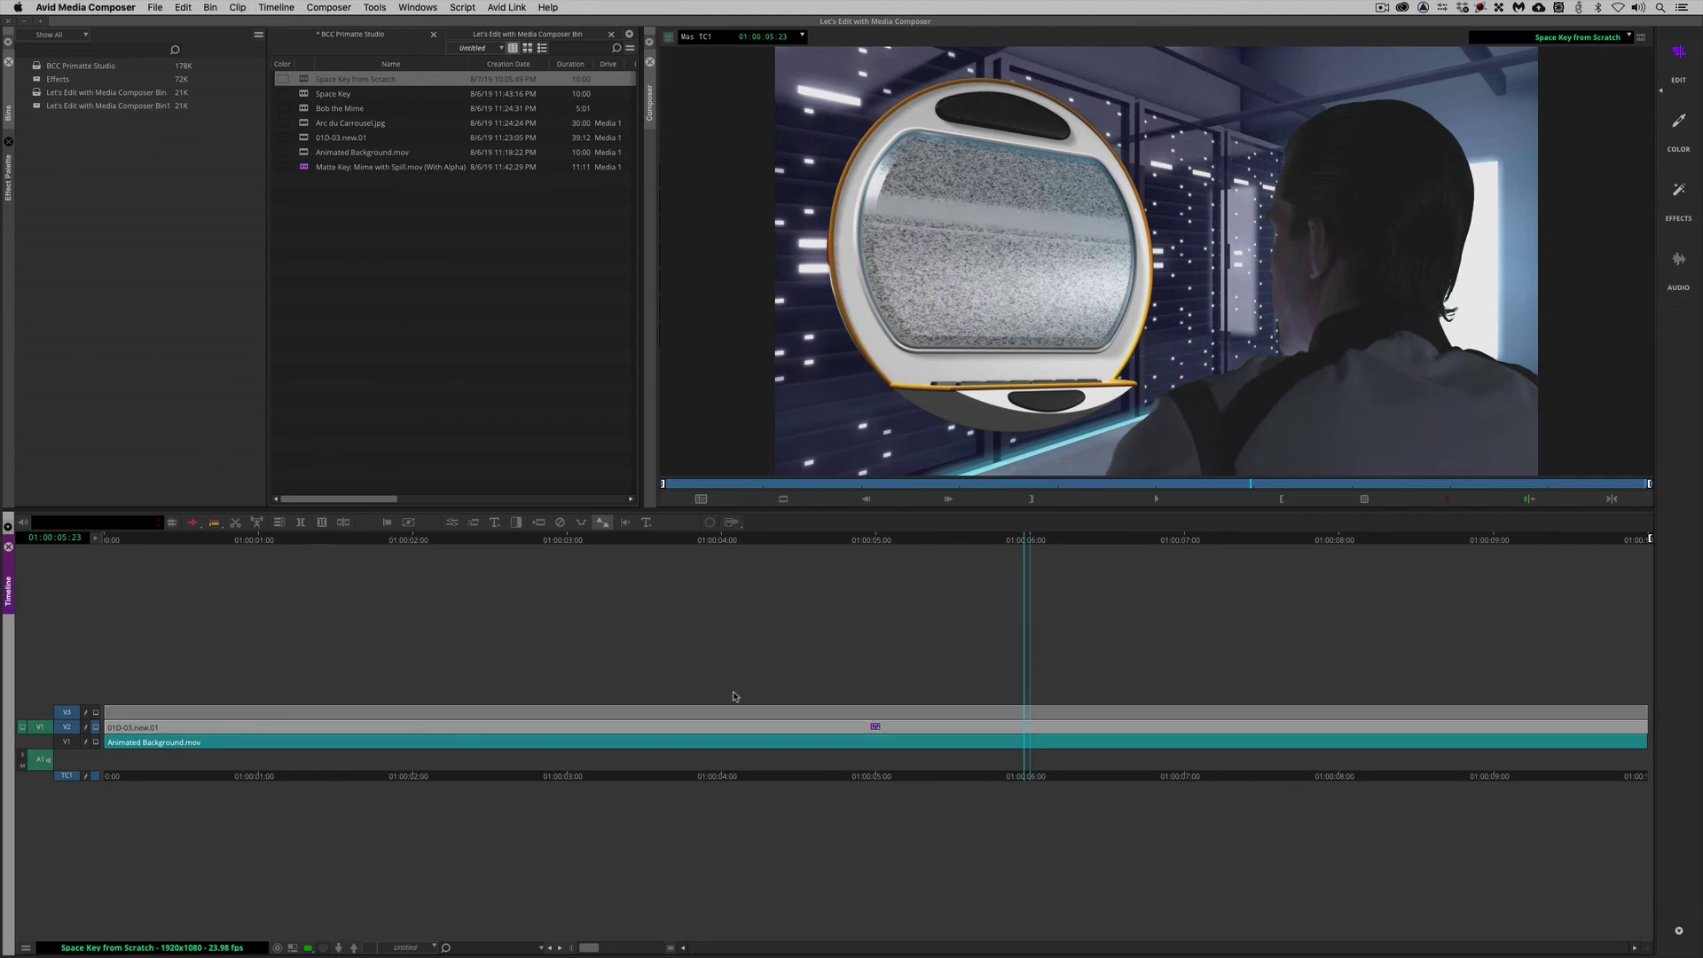
left_click(68, 728)
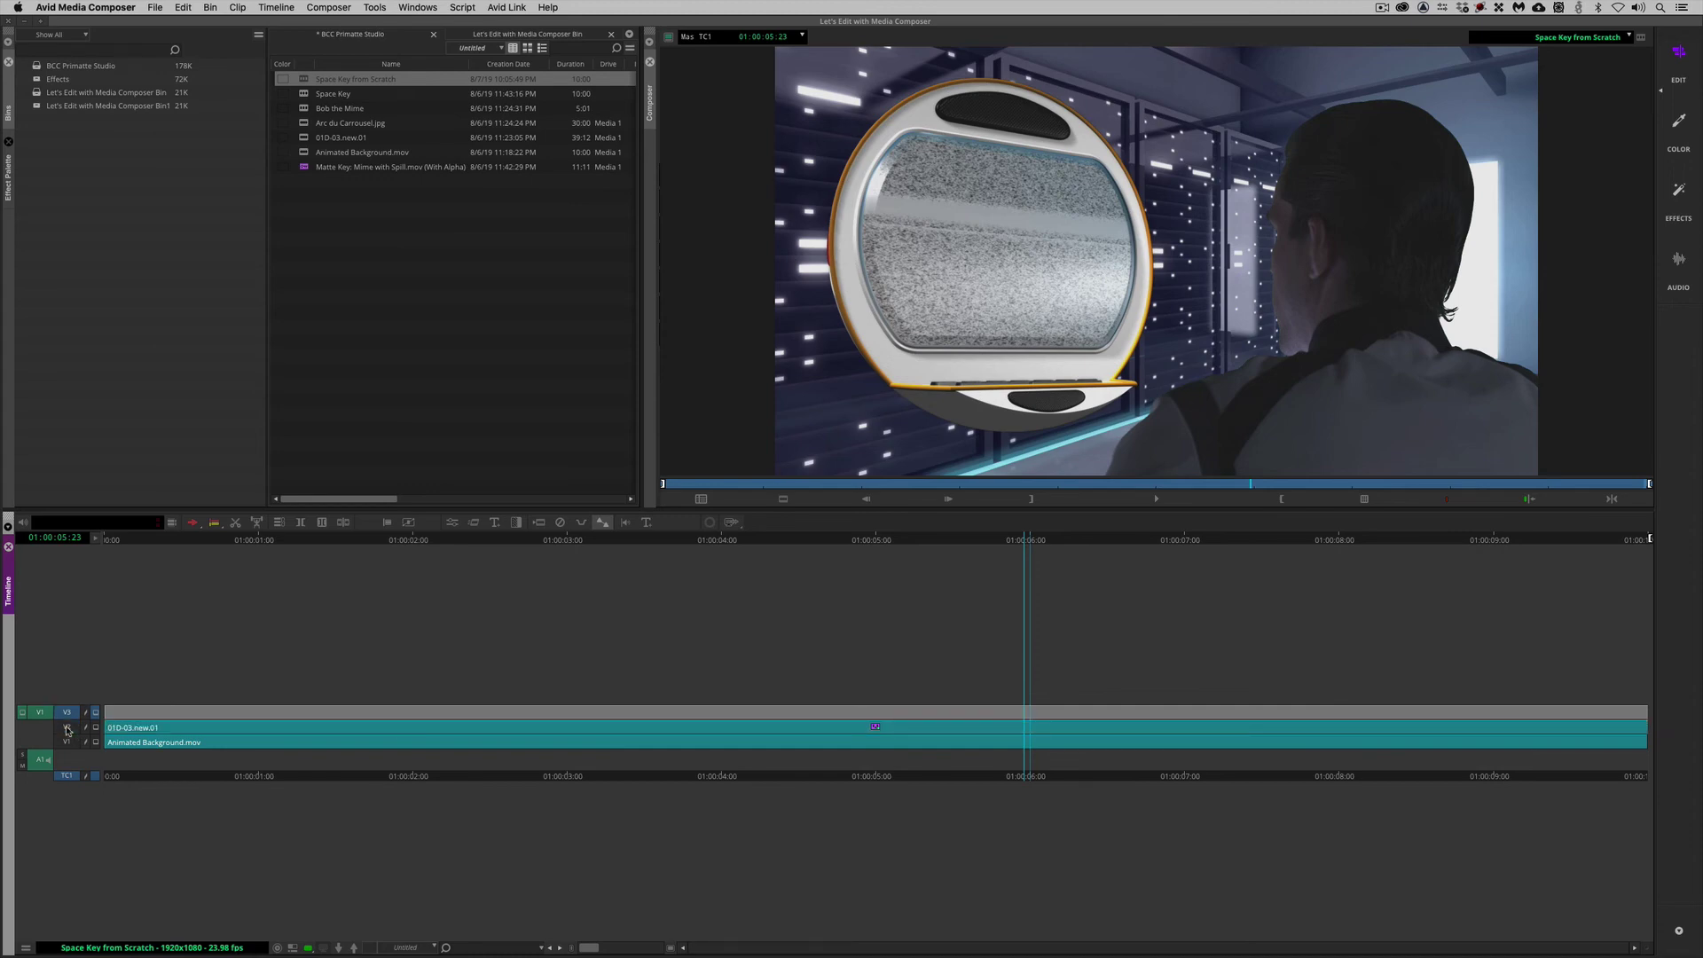
Step: Search the effects for "fast f" and apply BCC Fast Film Glow to the filler on V3
key("super+8")
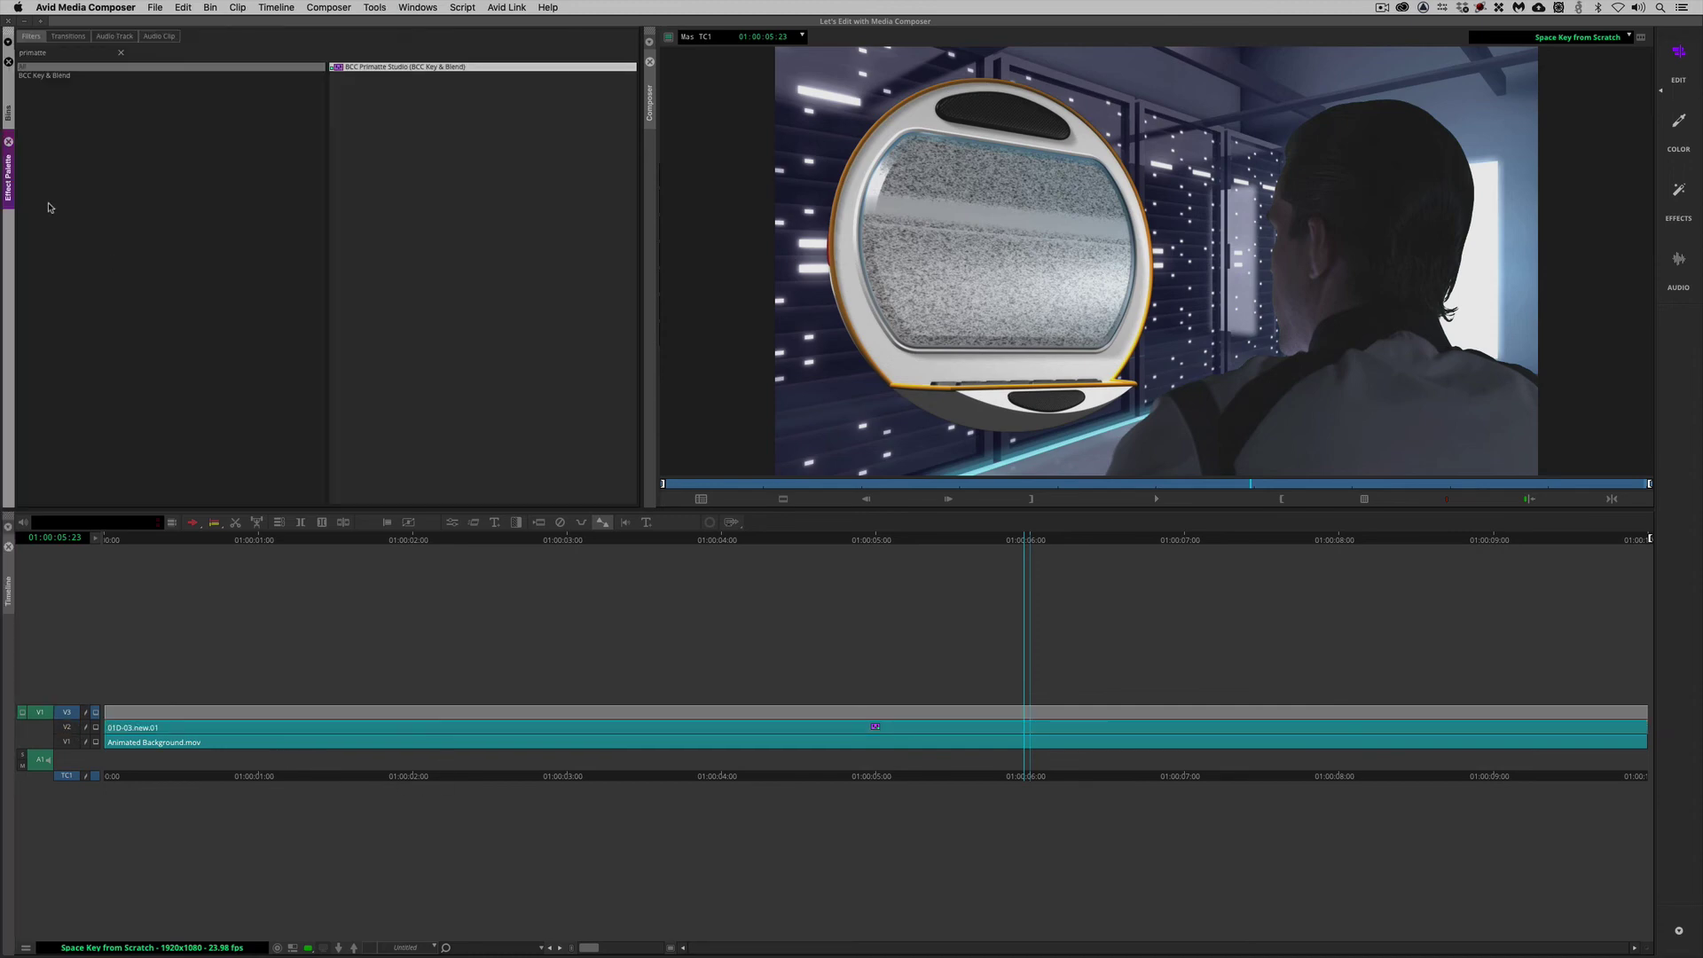
left_click(65, 52)
key("BackSpace")
key("BackSpace")
key("BackSpace")
key("BackSpace")
key("BackSpace")
key("BackSpace")
key("BackSpace")
key("BackSpace")
type("fast film")
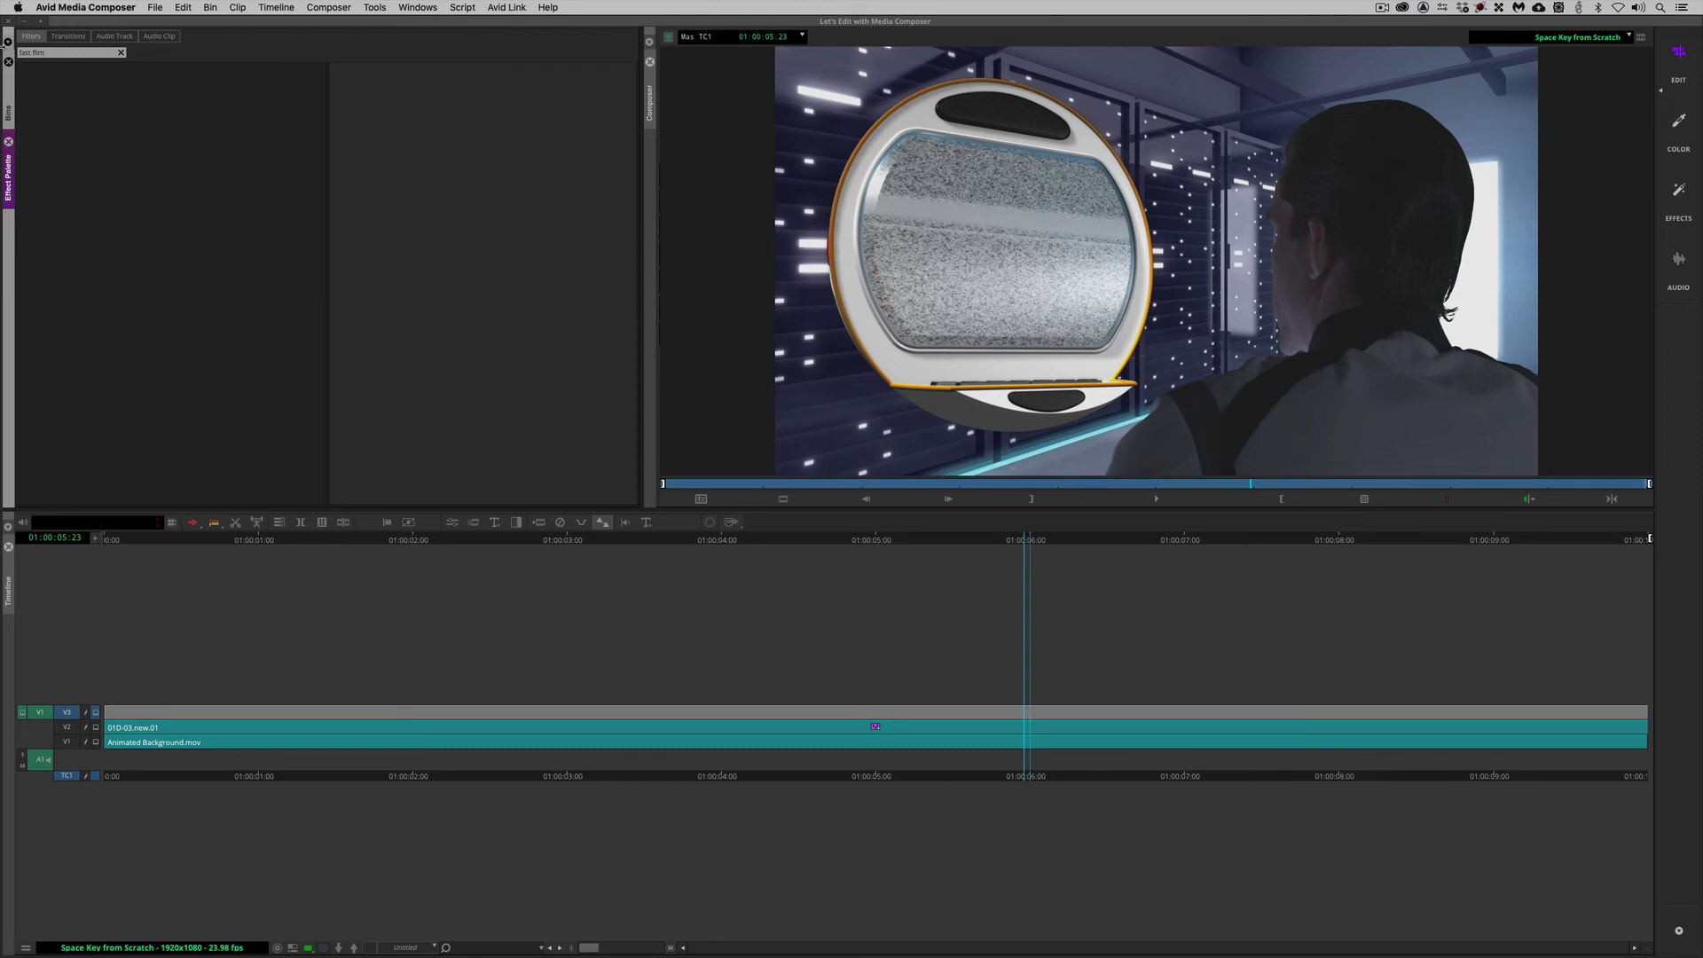
key("BackSpace")
key("BackSpace")
key("BackSpace")
type("li")
key("BackSpace")
key("BackSpace")
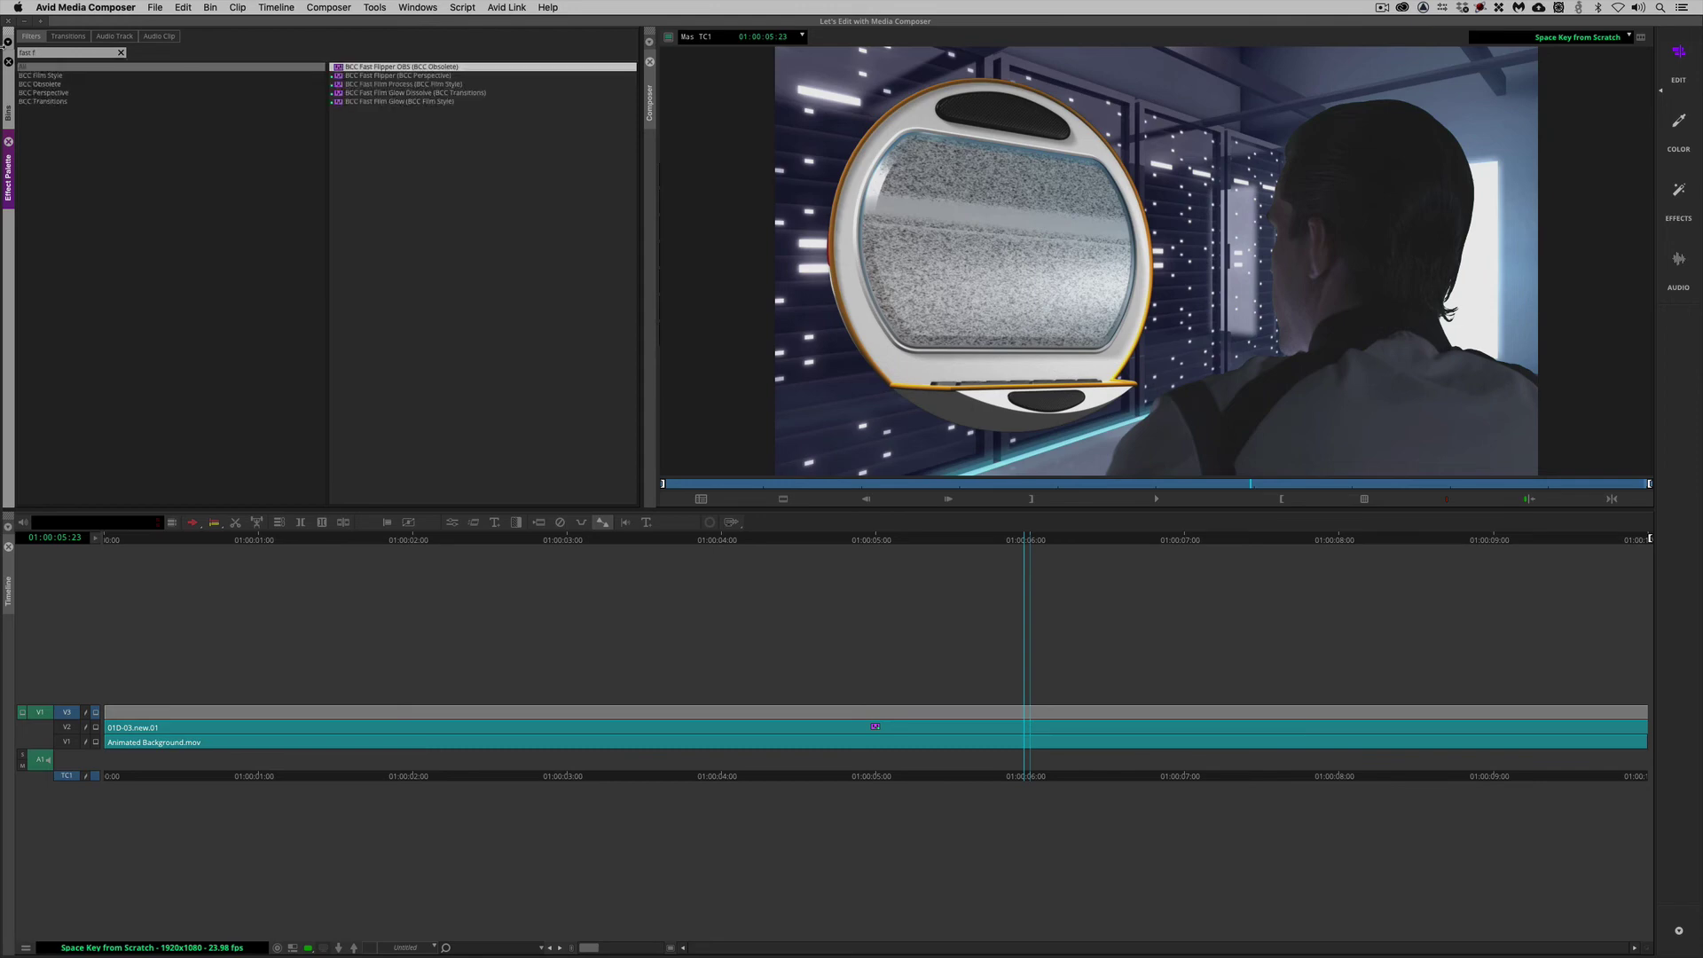
left_click(358, 101)
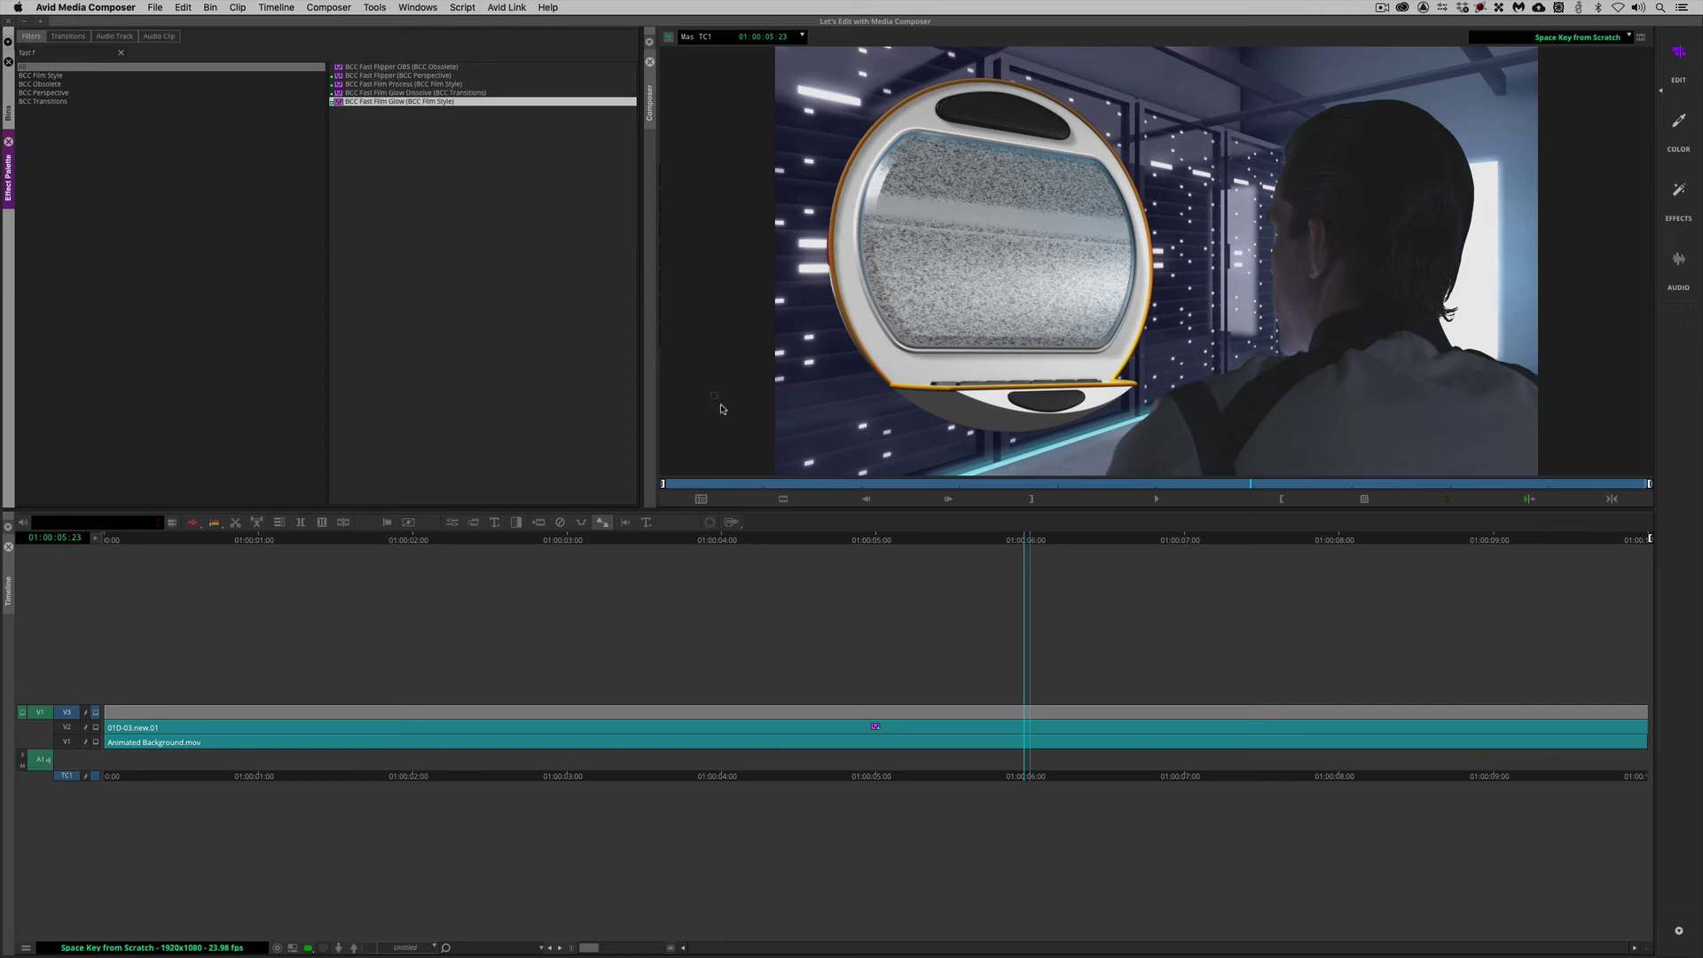
left_click_drag(885, 674, 896, 711)
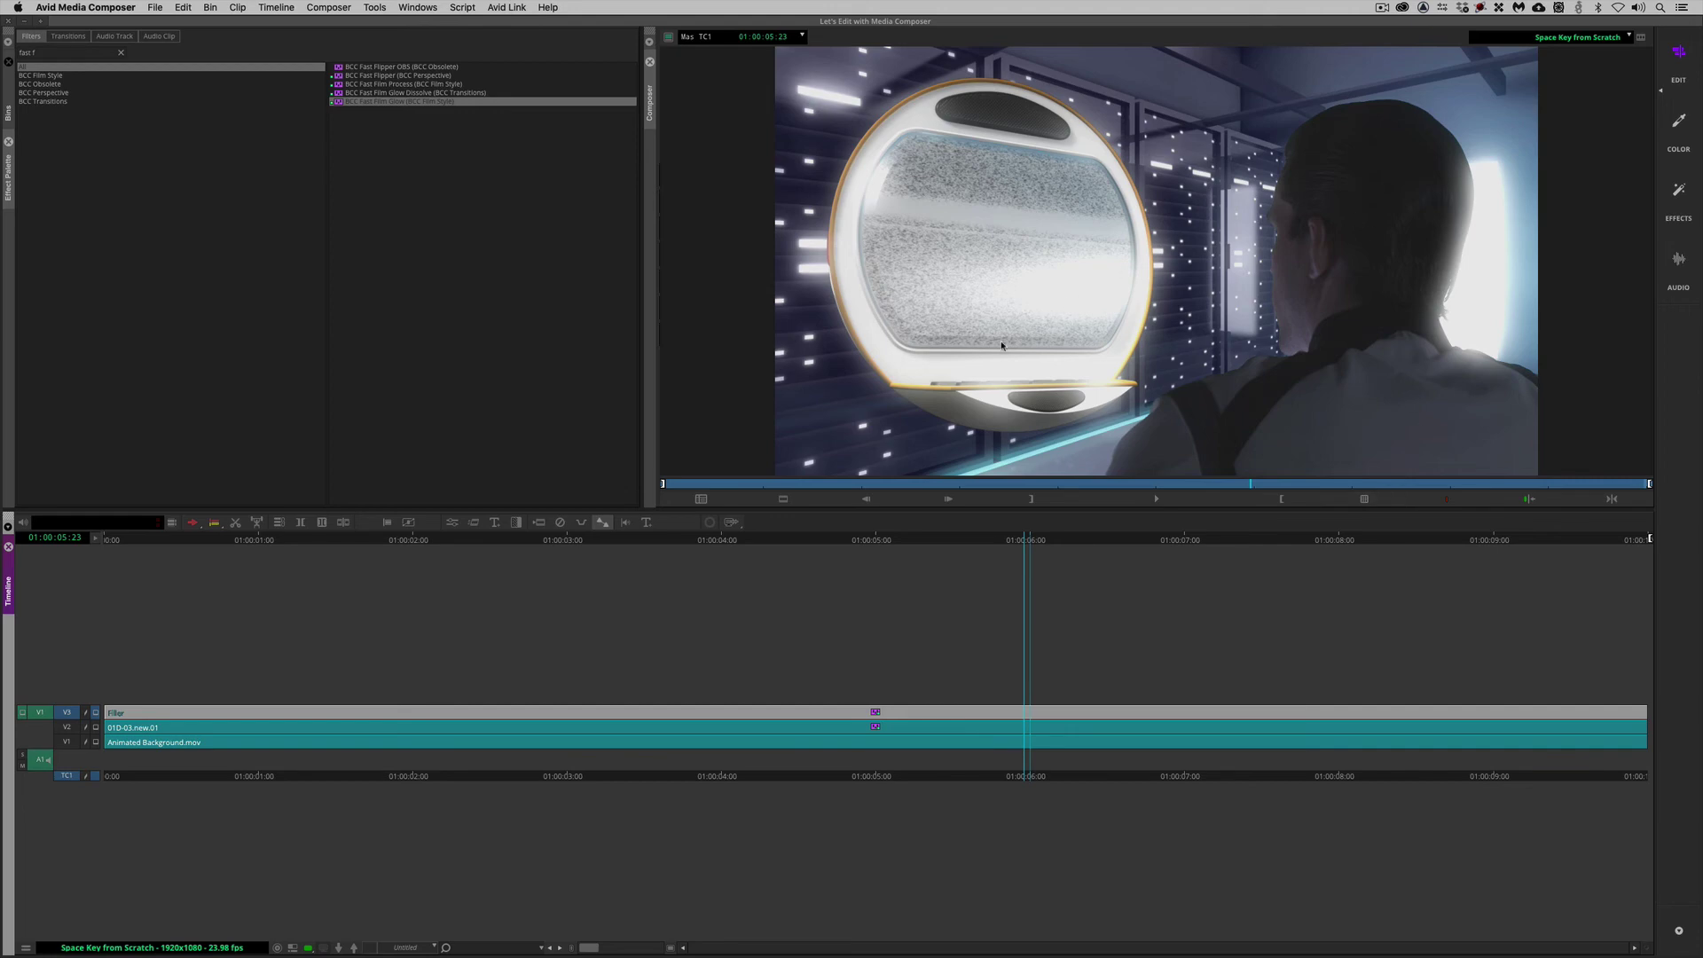
Step: Crop about the left half of the glow in its Geometrics settings and raise Blend to soften the crop edge
key("super+8")
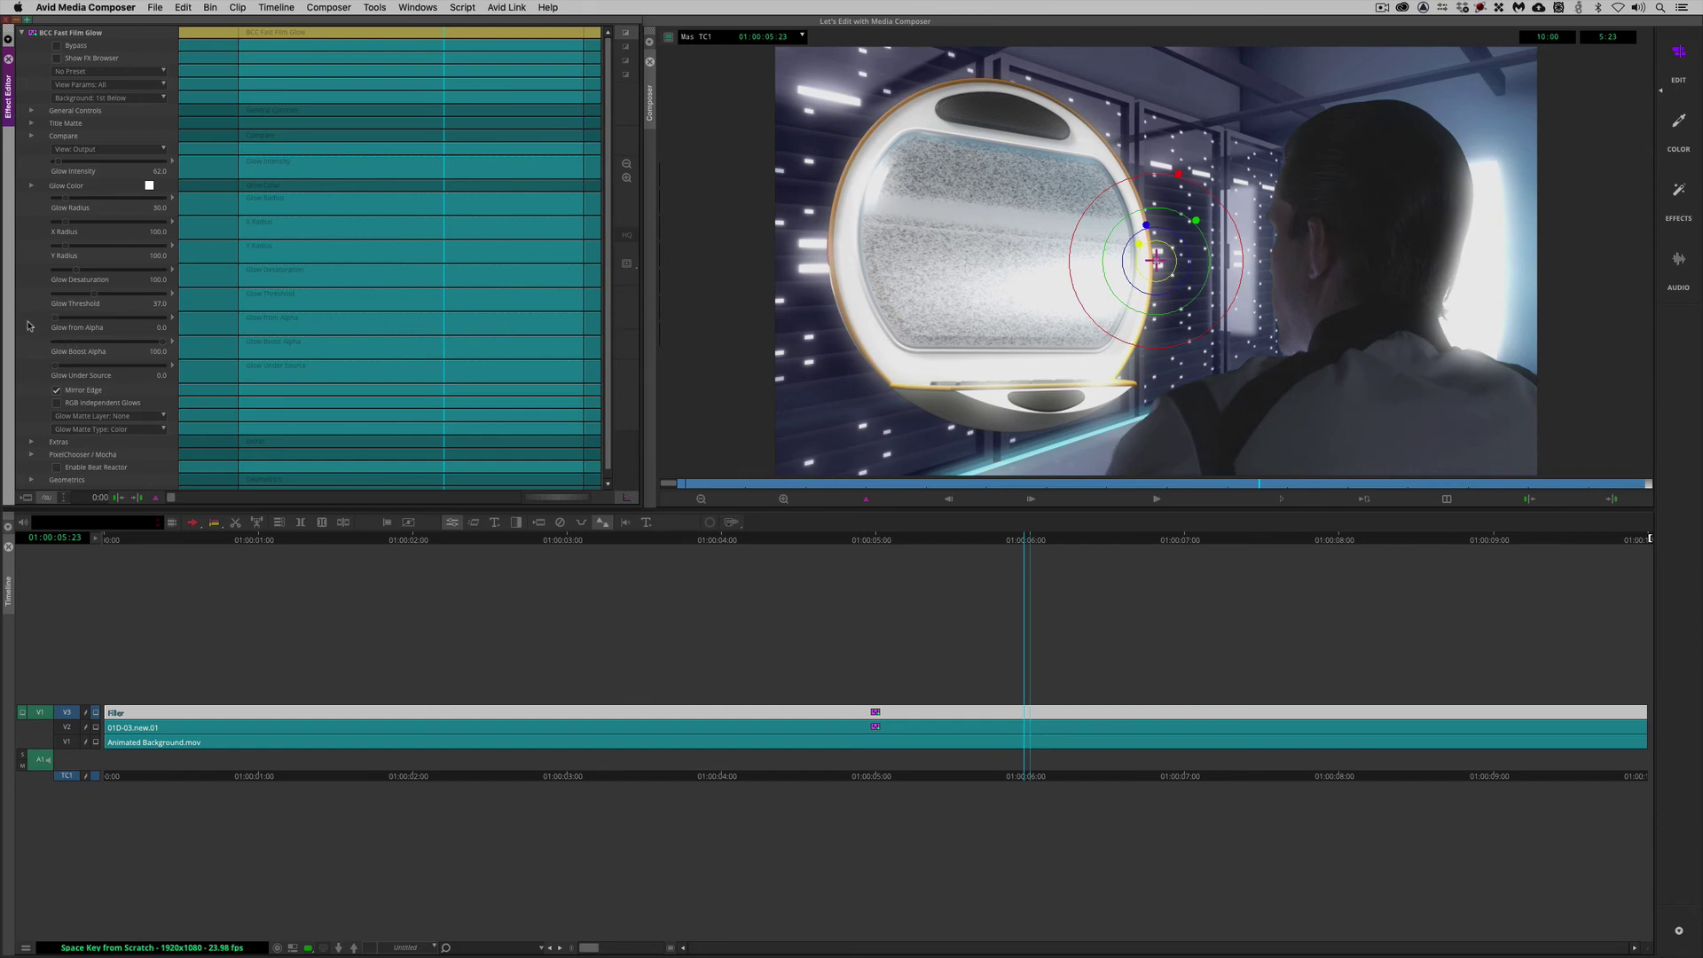
scroll(34, 326, "down", 1)
left_click(33, 471)
scroll(35, 443, "down", 6)
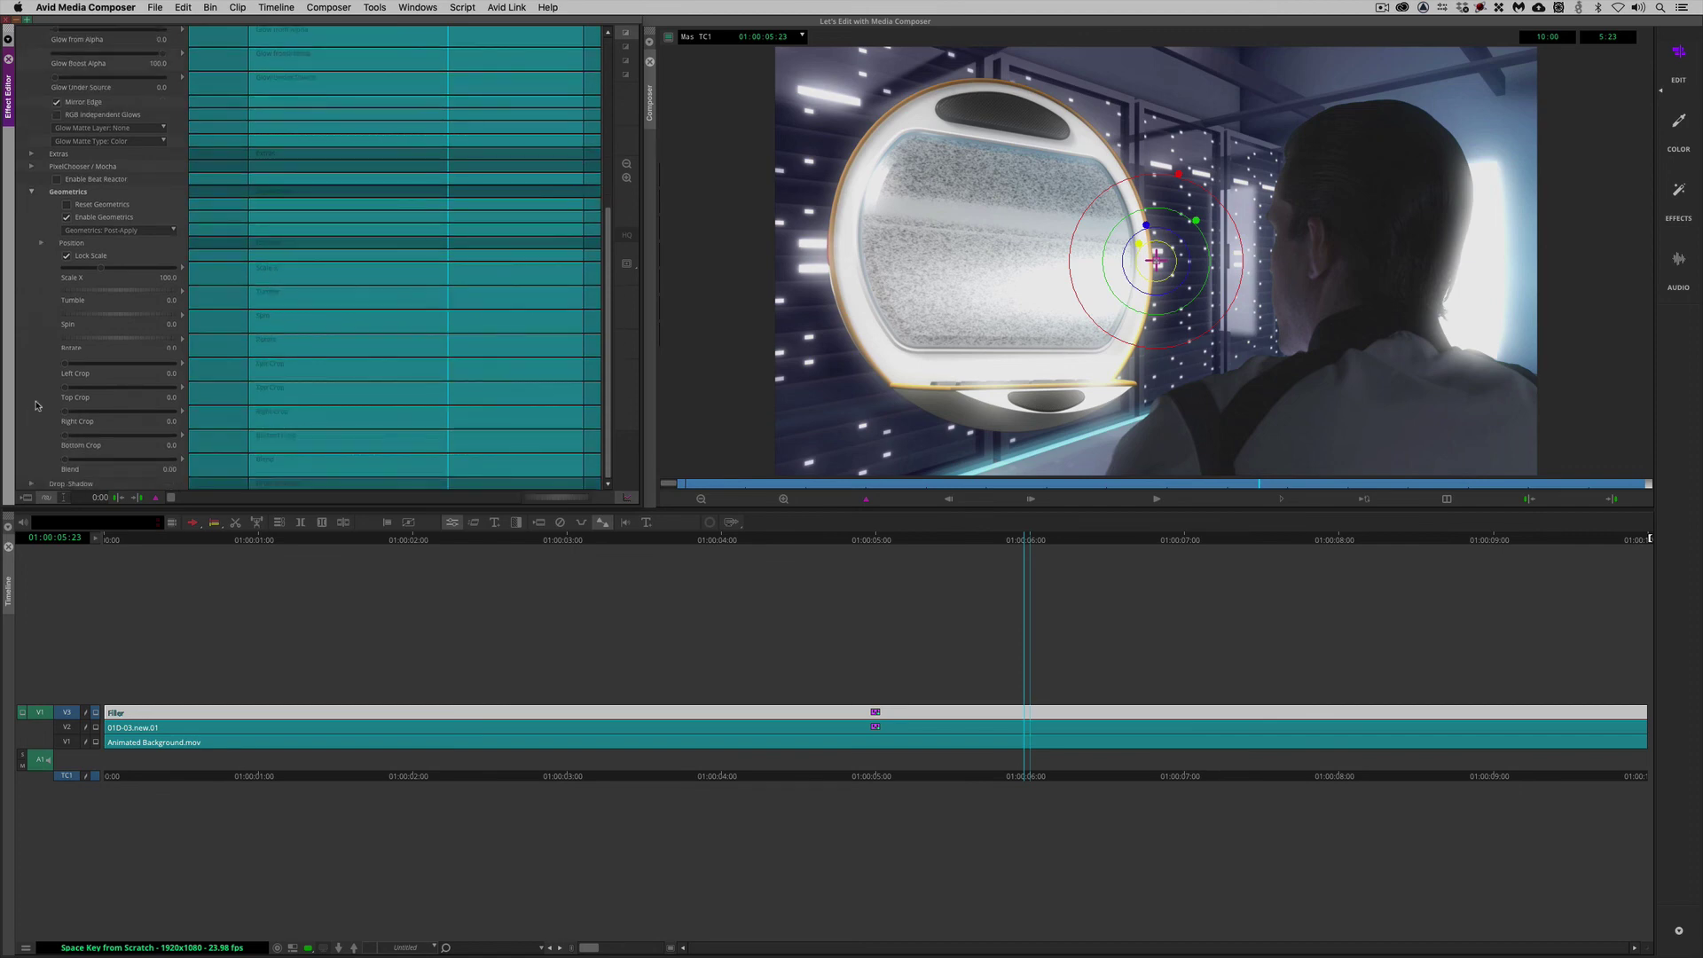
left_click_drag(66, 363, 123, 368)
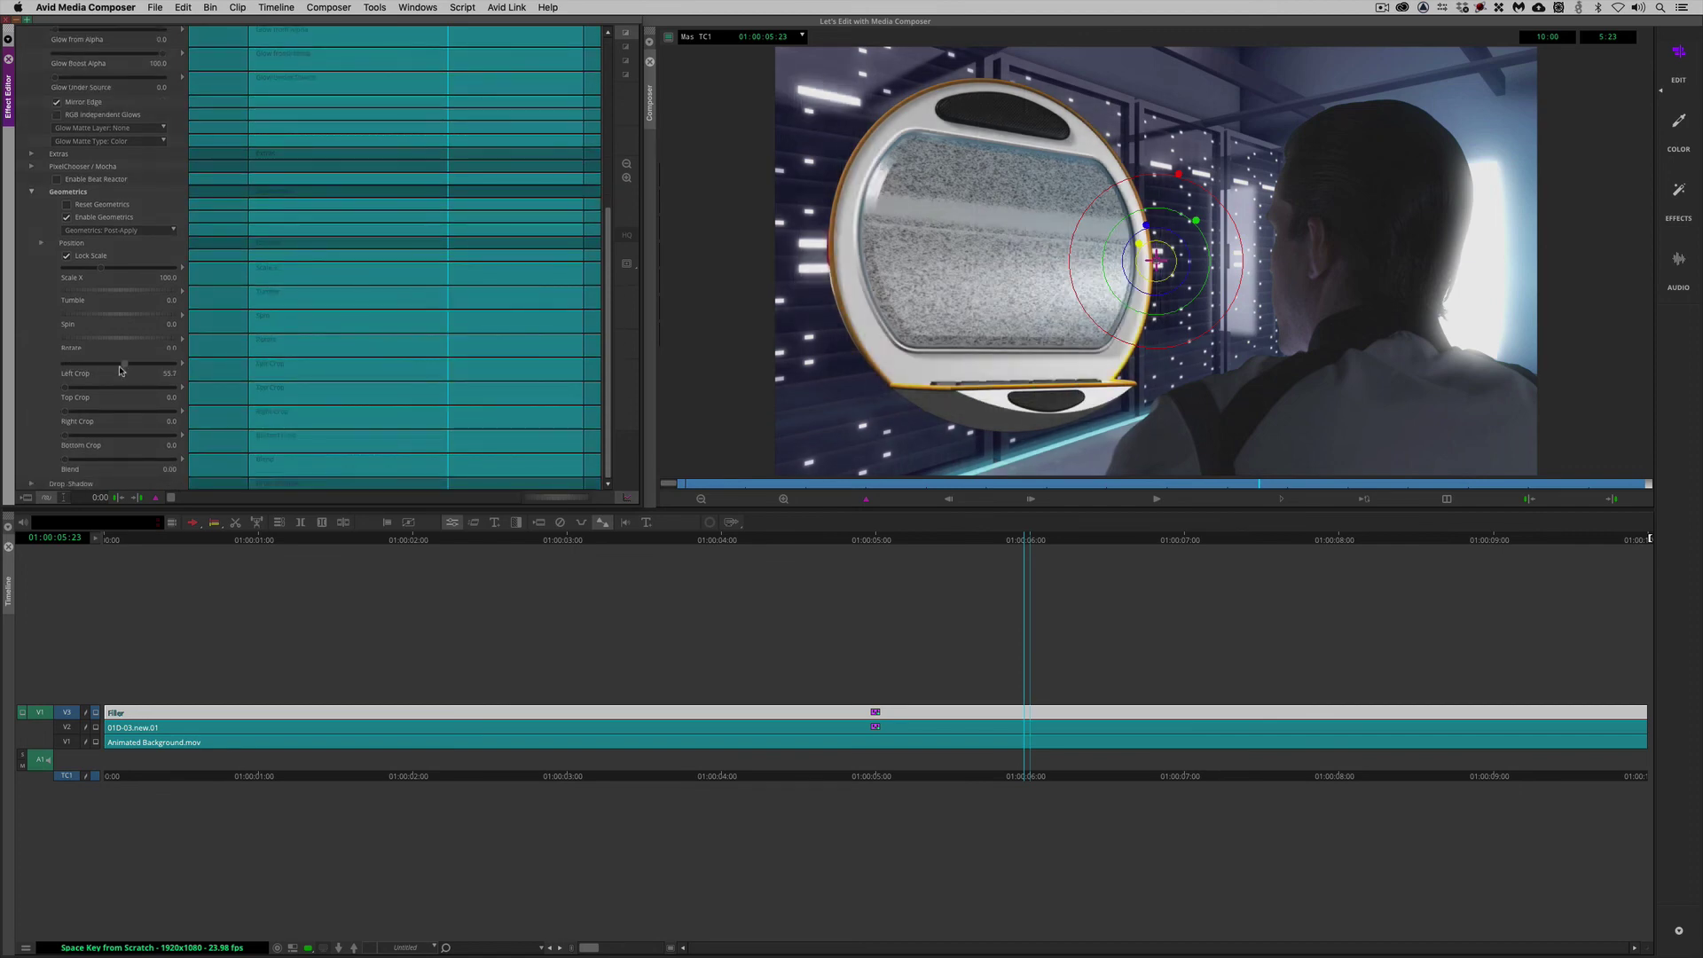
left_click_drag(66, 460, 111, 455)
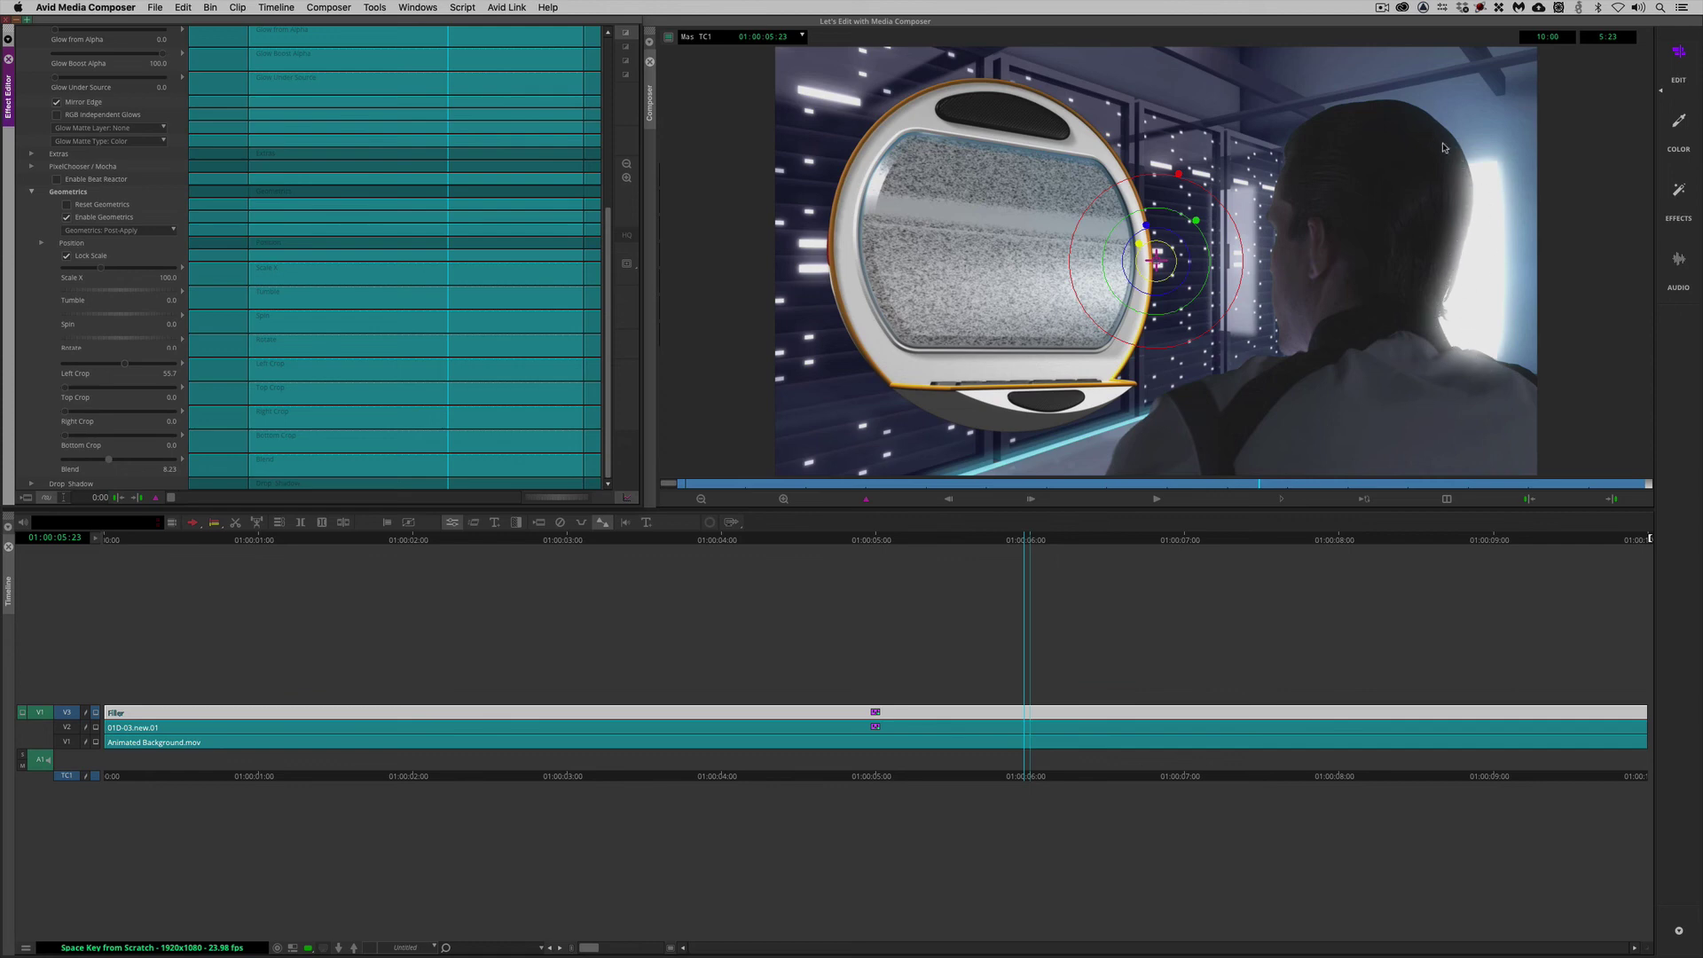
left_click(904, 503)
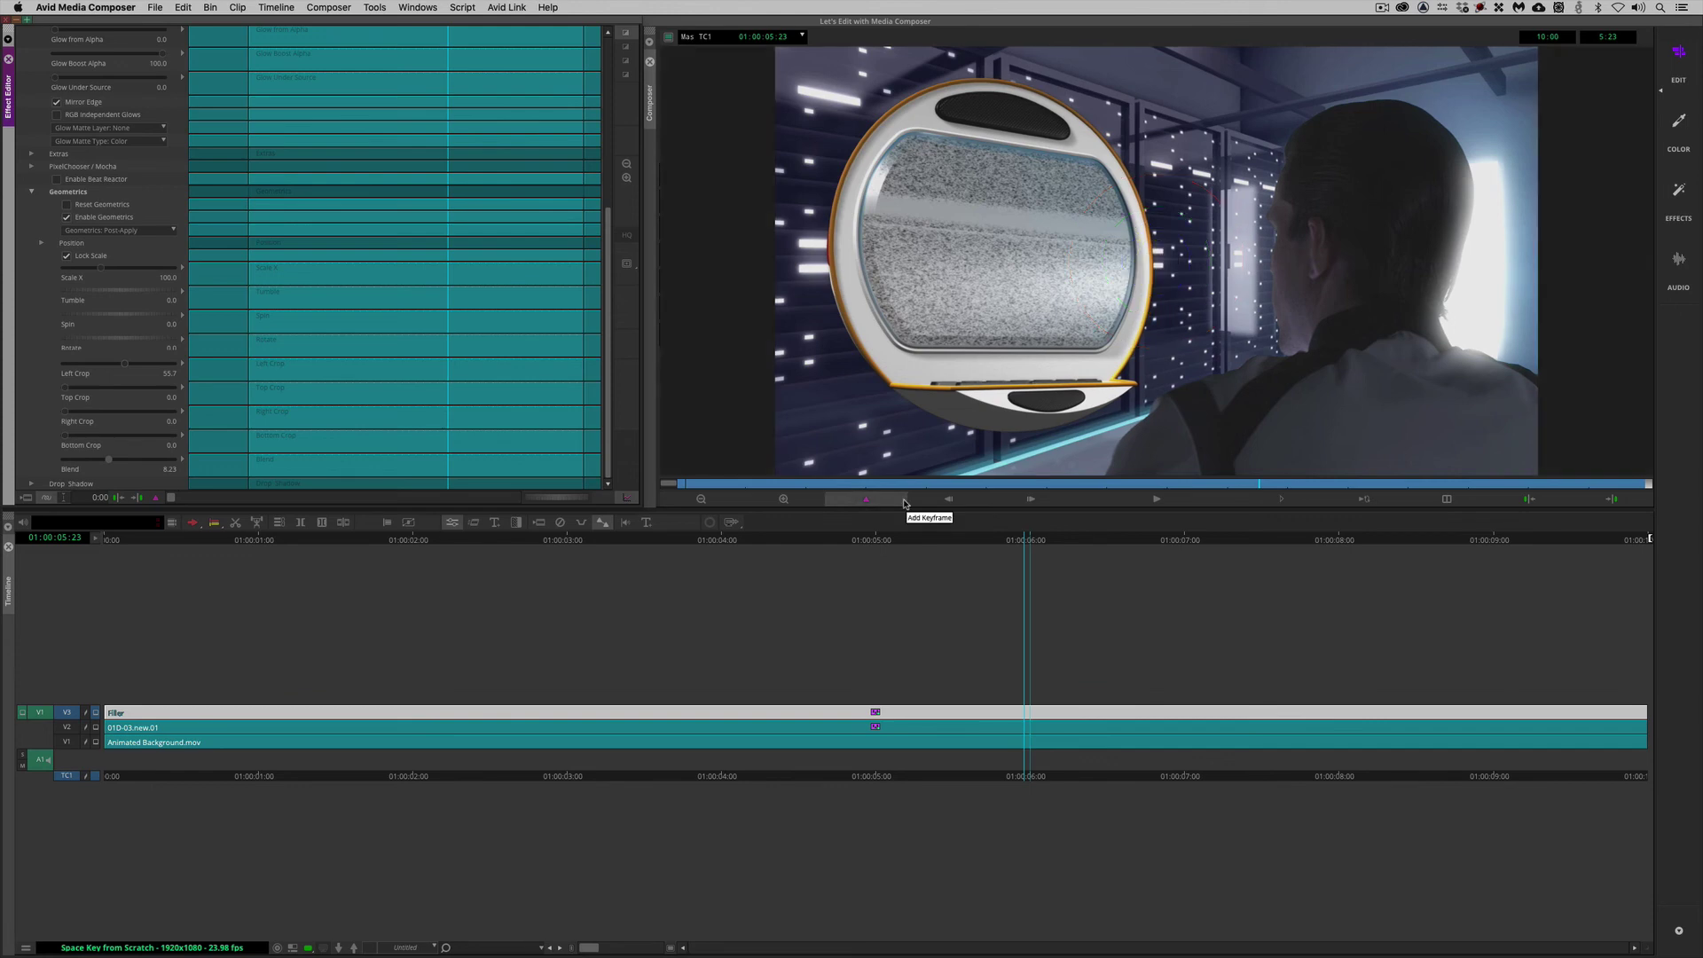
left_click(956, 737)
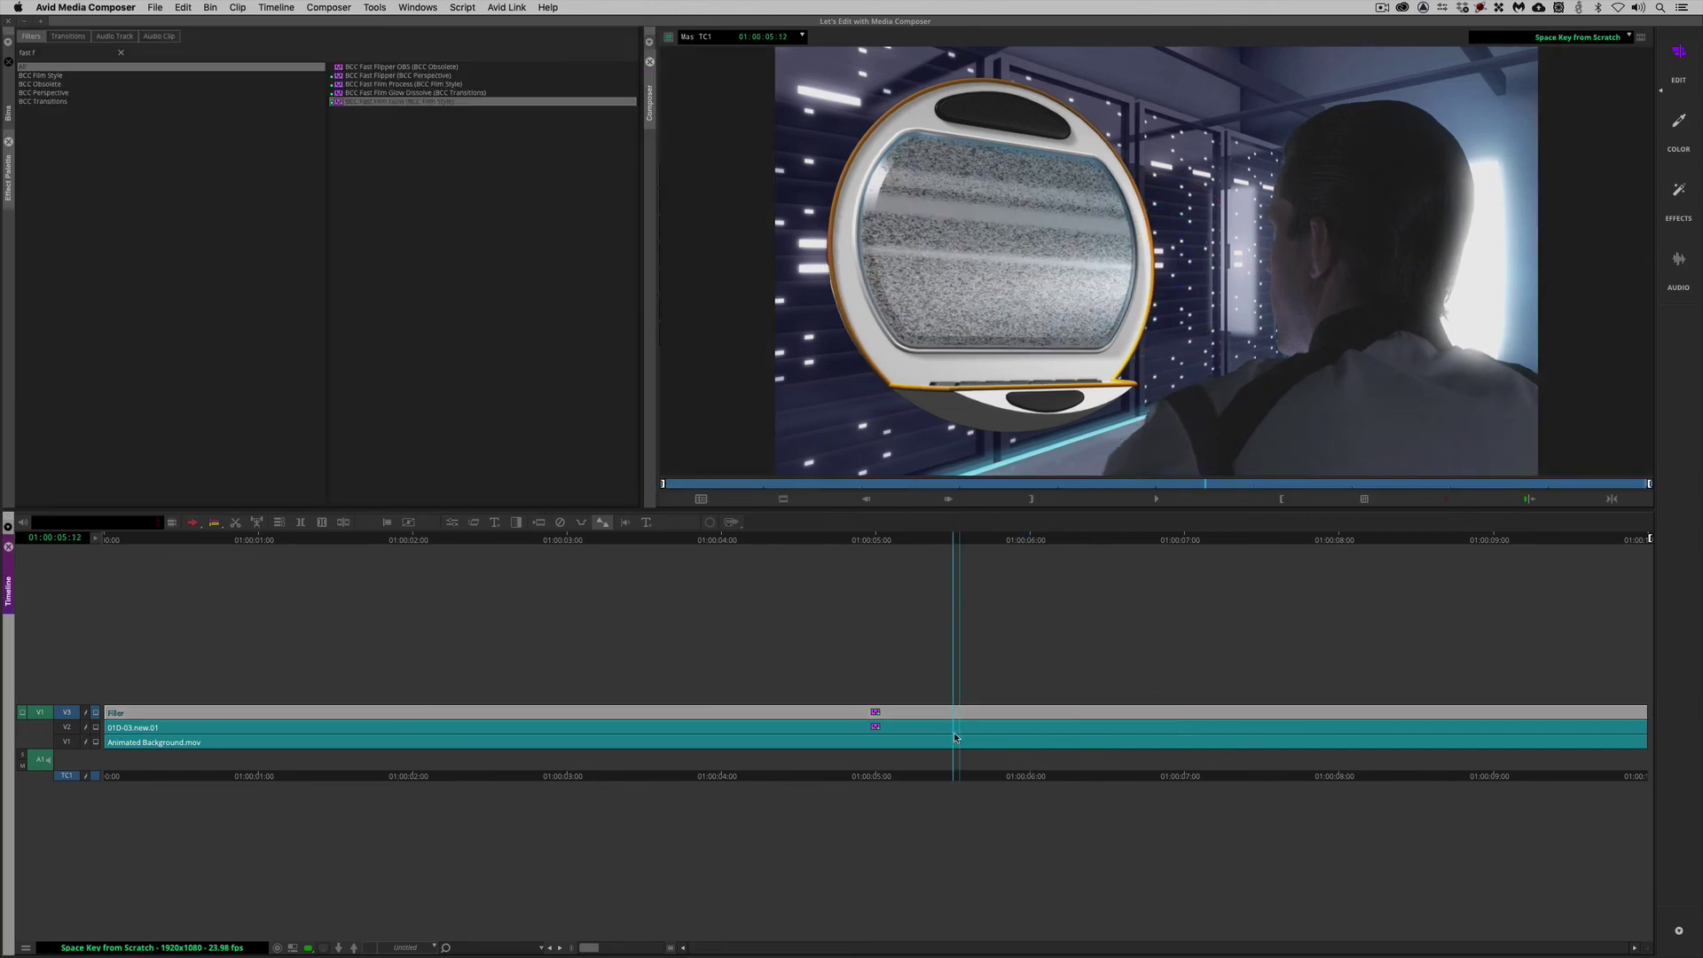
Step: Add video track V4, make it the only active video track, and apply BCC Fast Film Process to its filler
key("super+y")
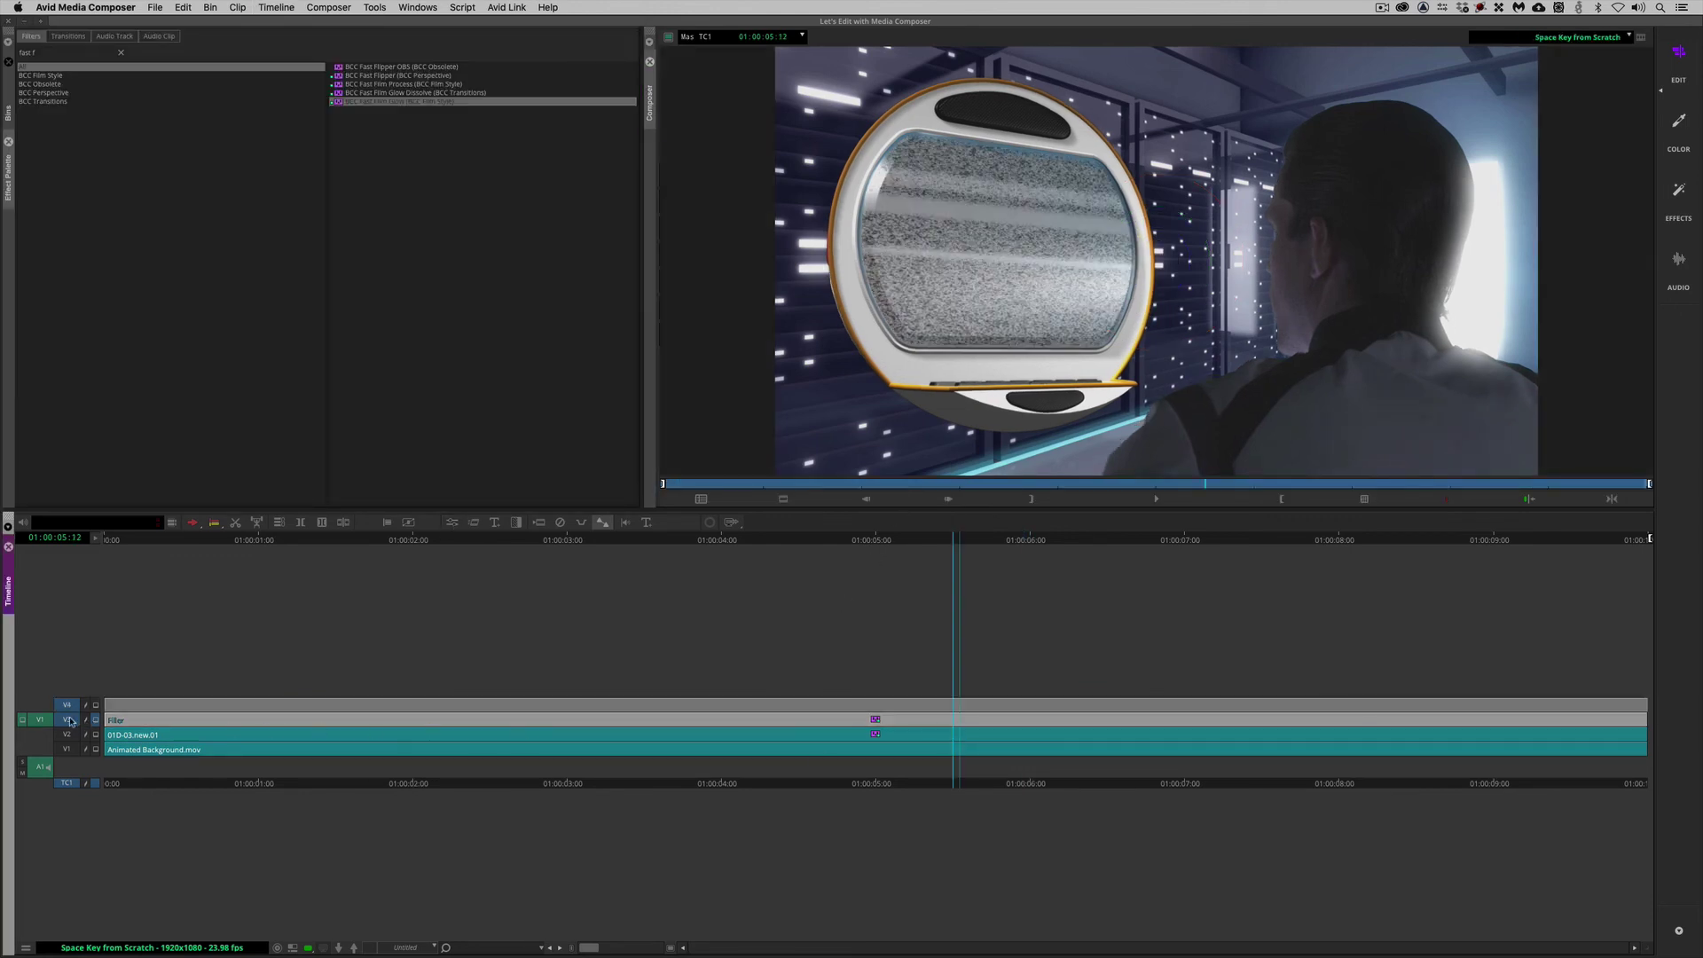
left_click_drag(71, 721, 66, 705)
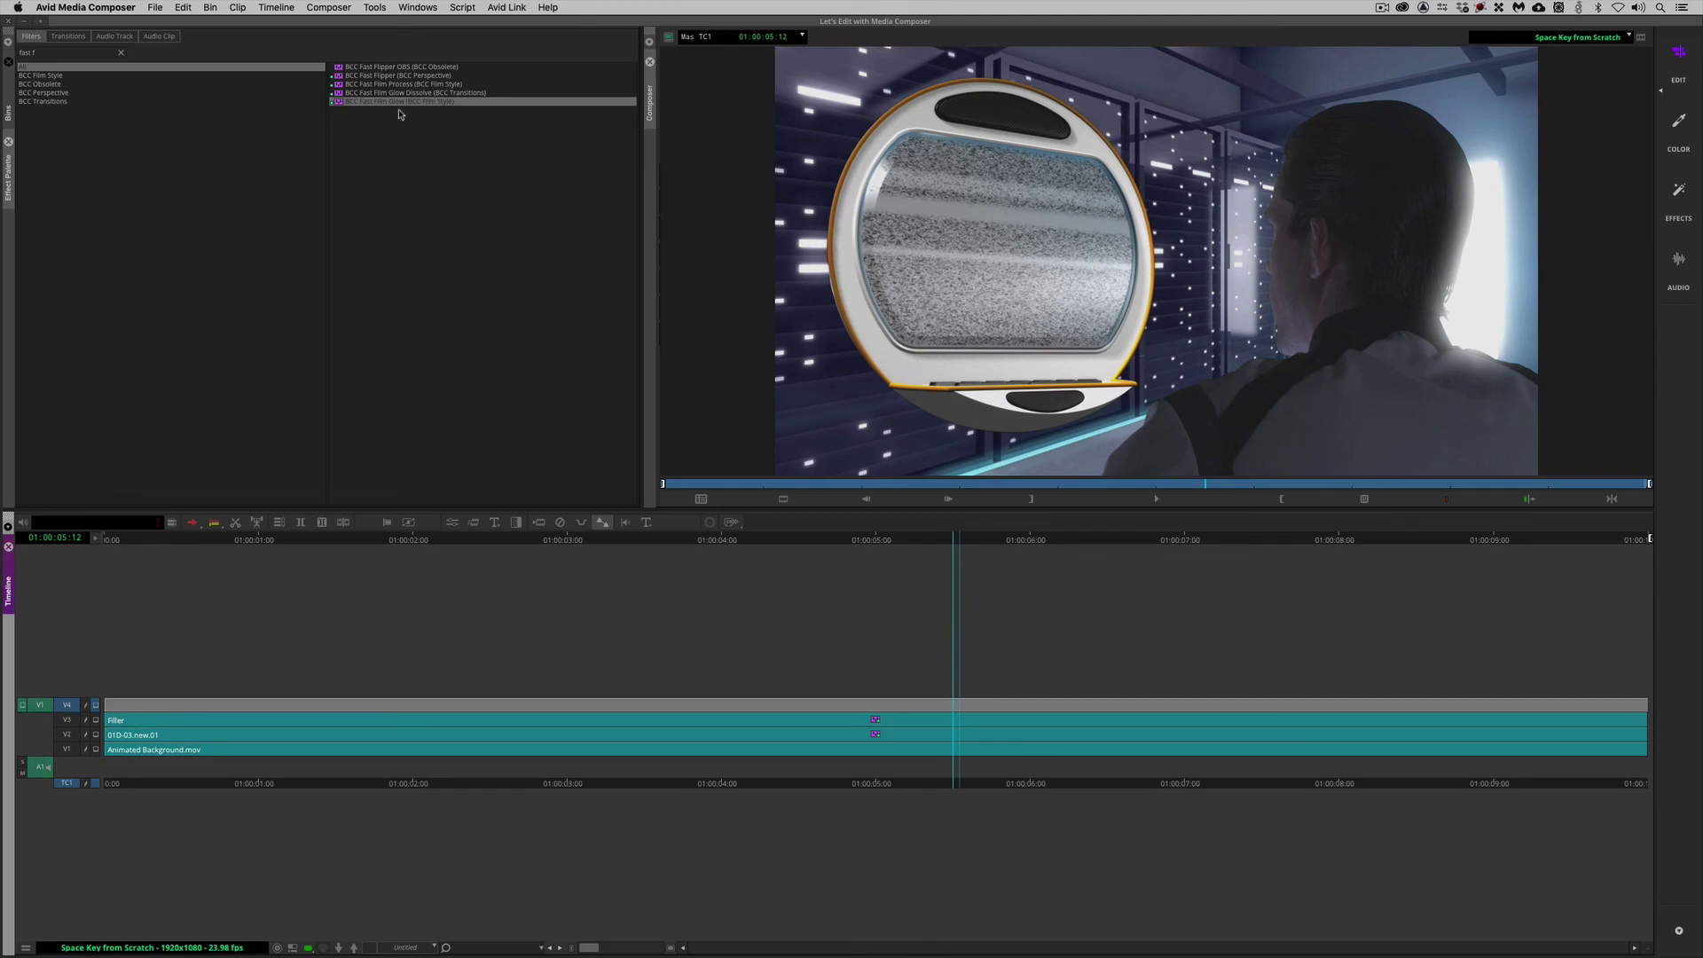
left_click_drag(381, 84, 873, 706)
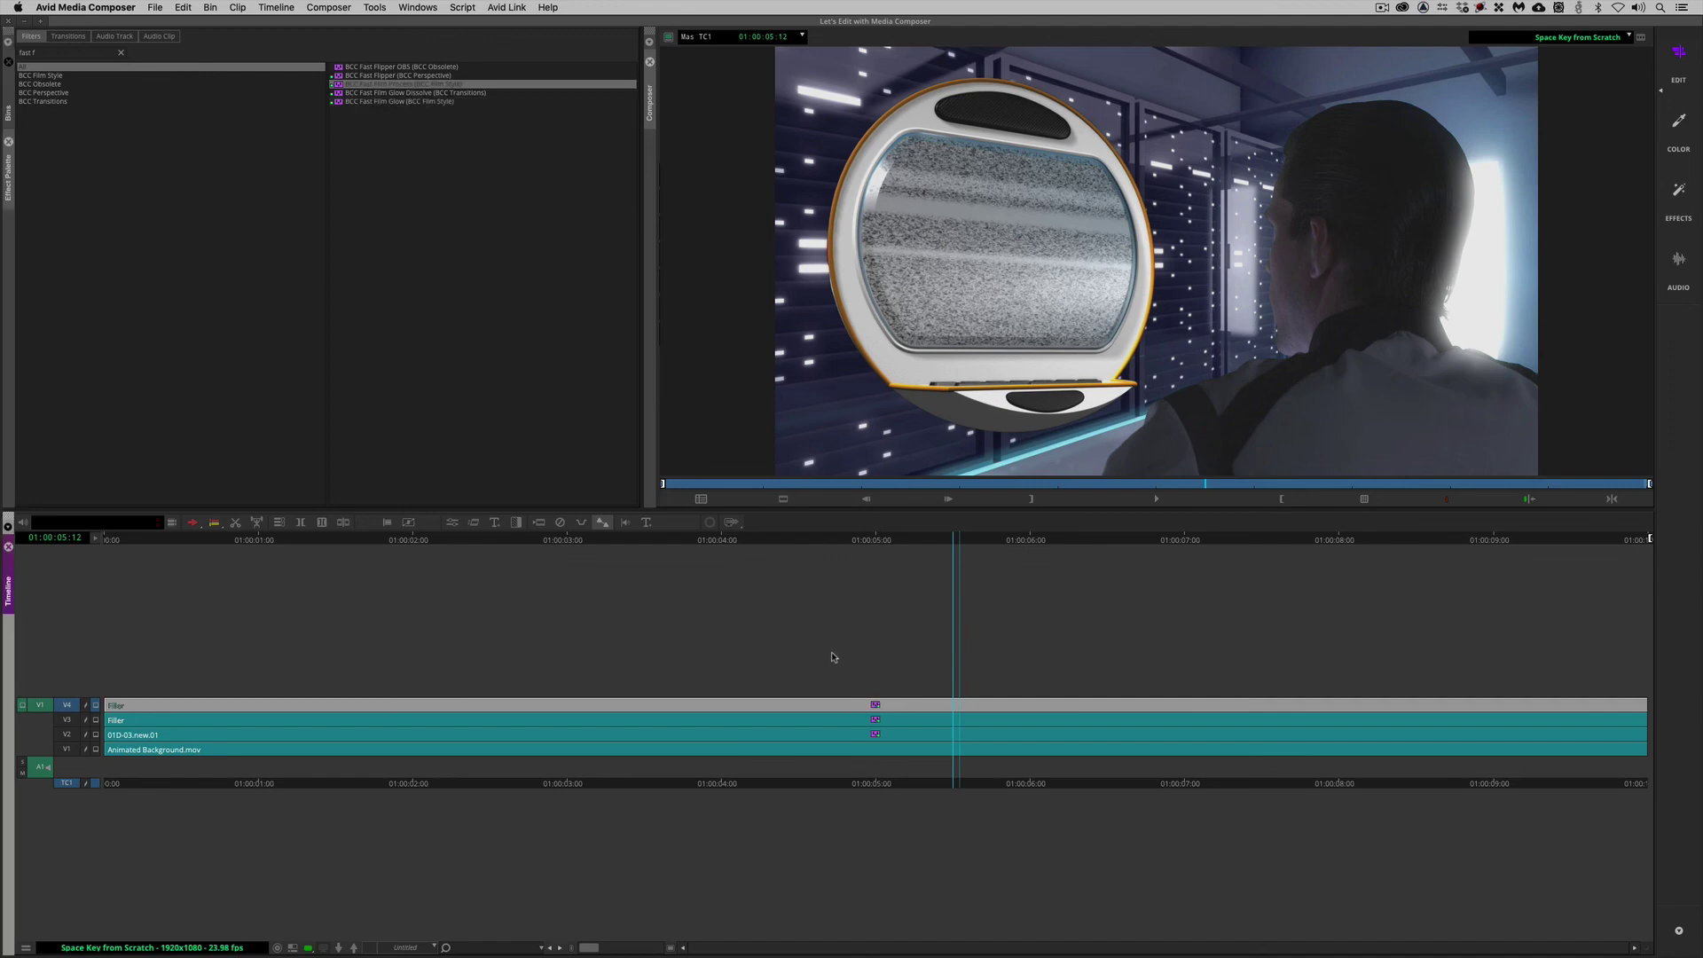
Step: Load the Blue Wash preset in the Fast Film Process effect, and scrub the composite to 01:00:06:16 to review it
left_click(874, 707)
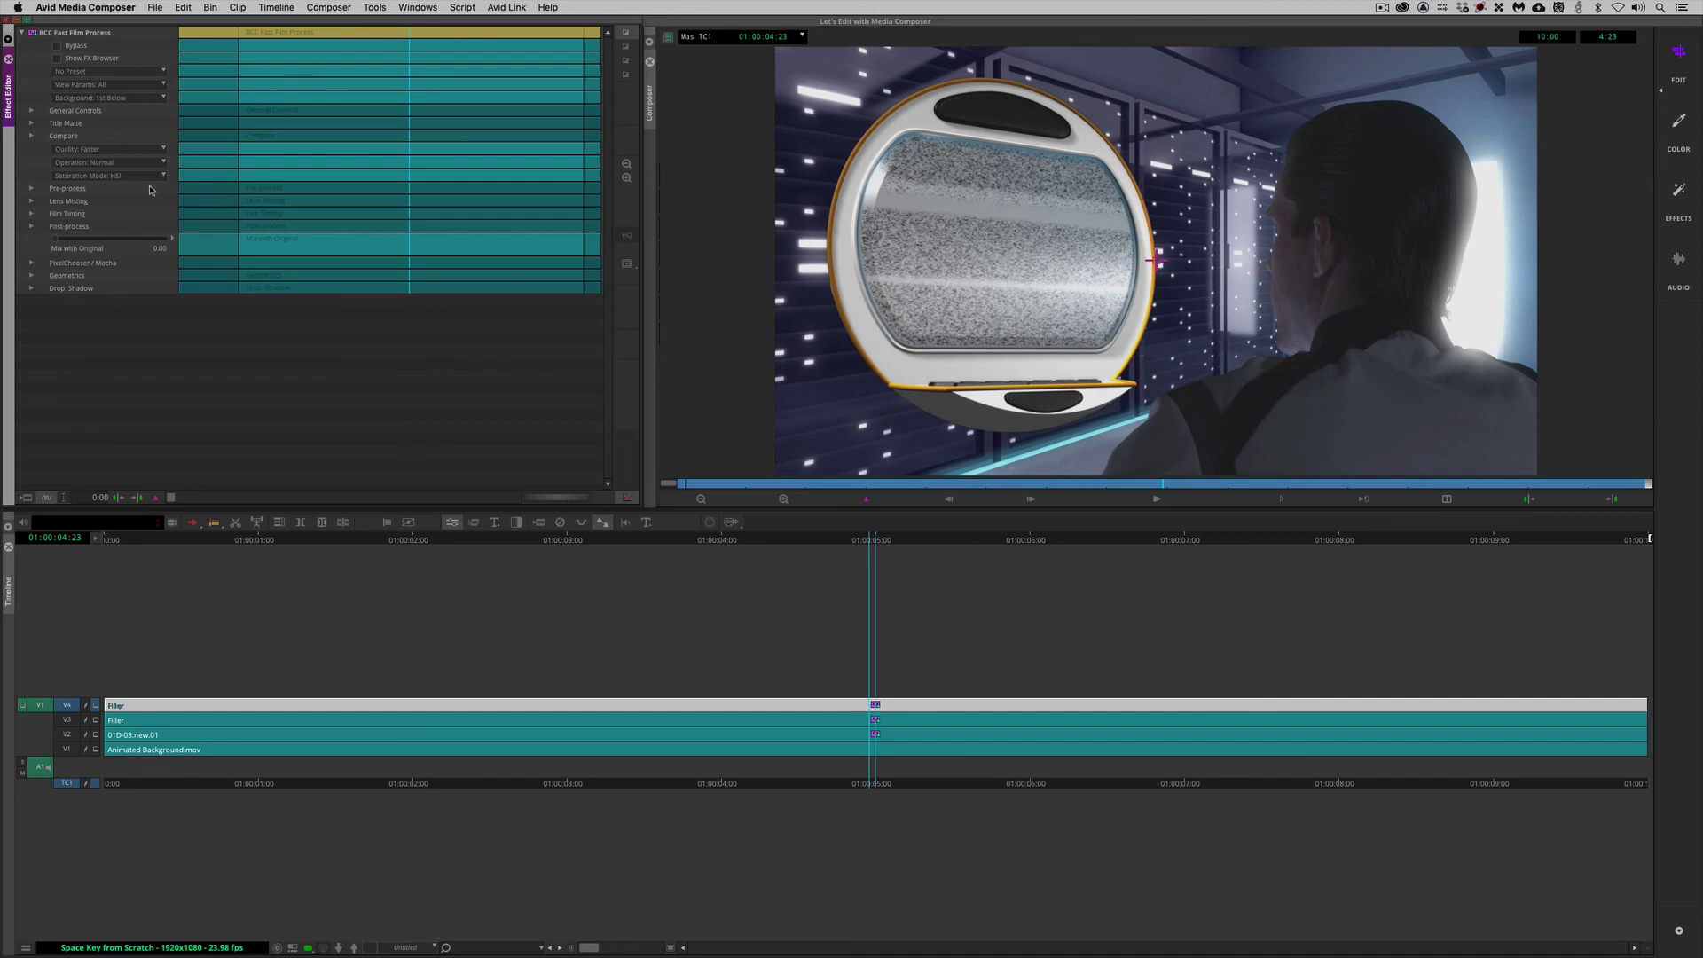
left_click(103, 71)
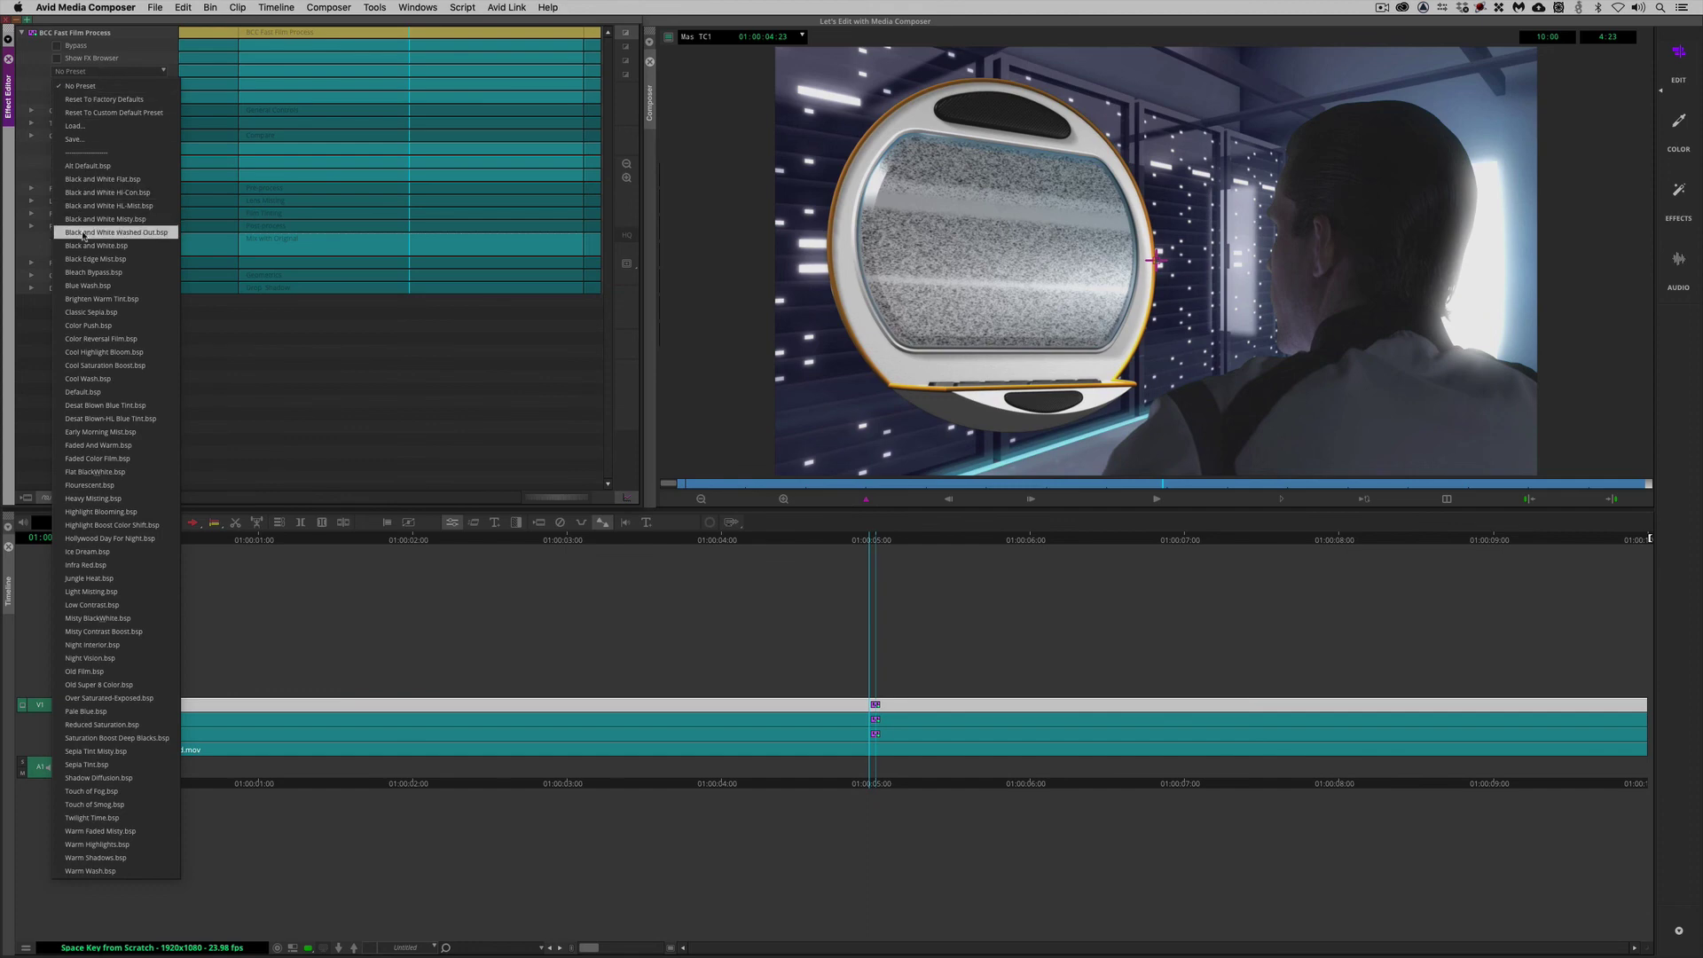
left_click(113, 288)
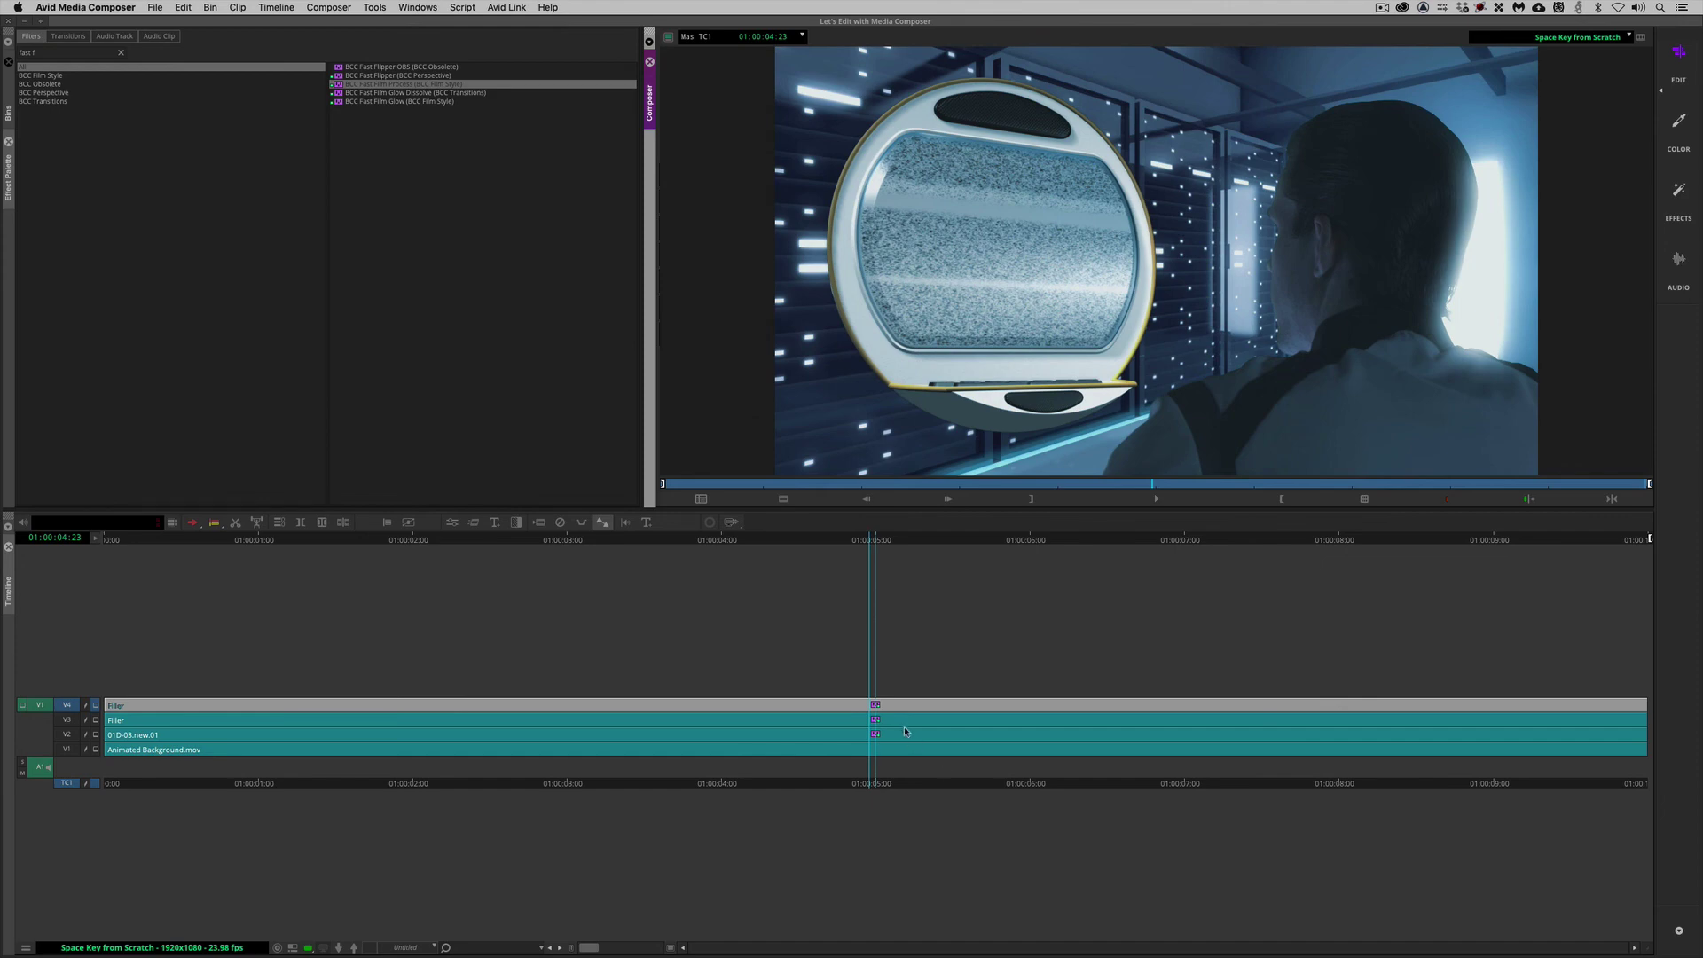
left_click(830, 731)
left_click_drag(829, 731, 1134, 734)
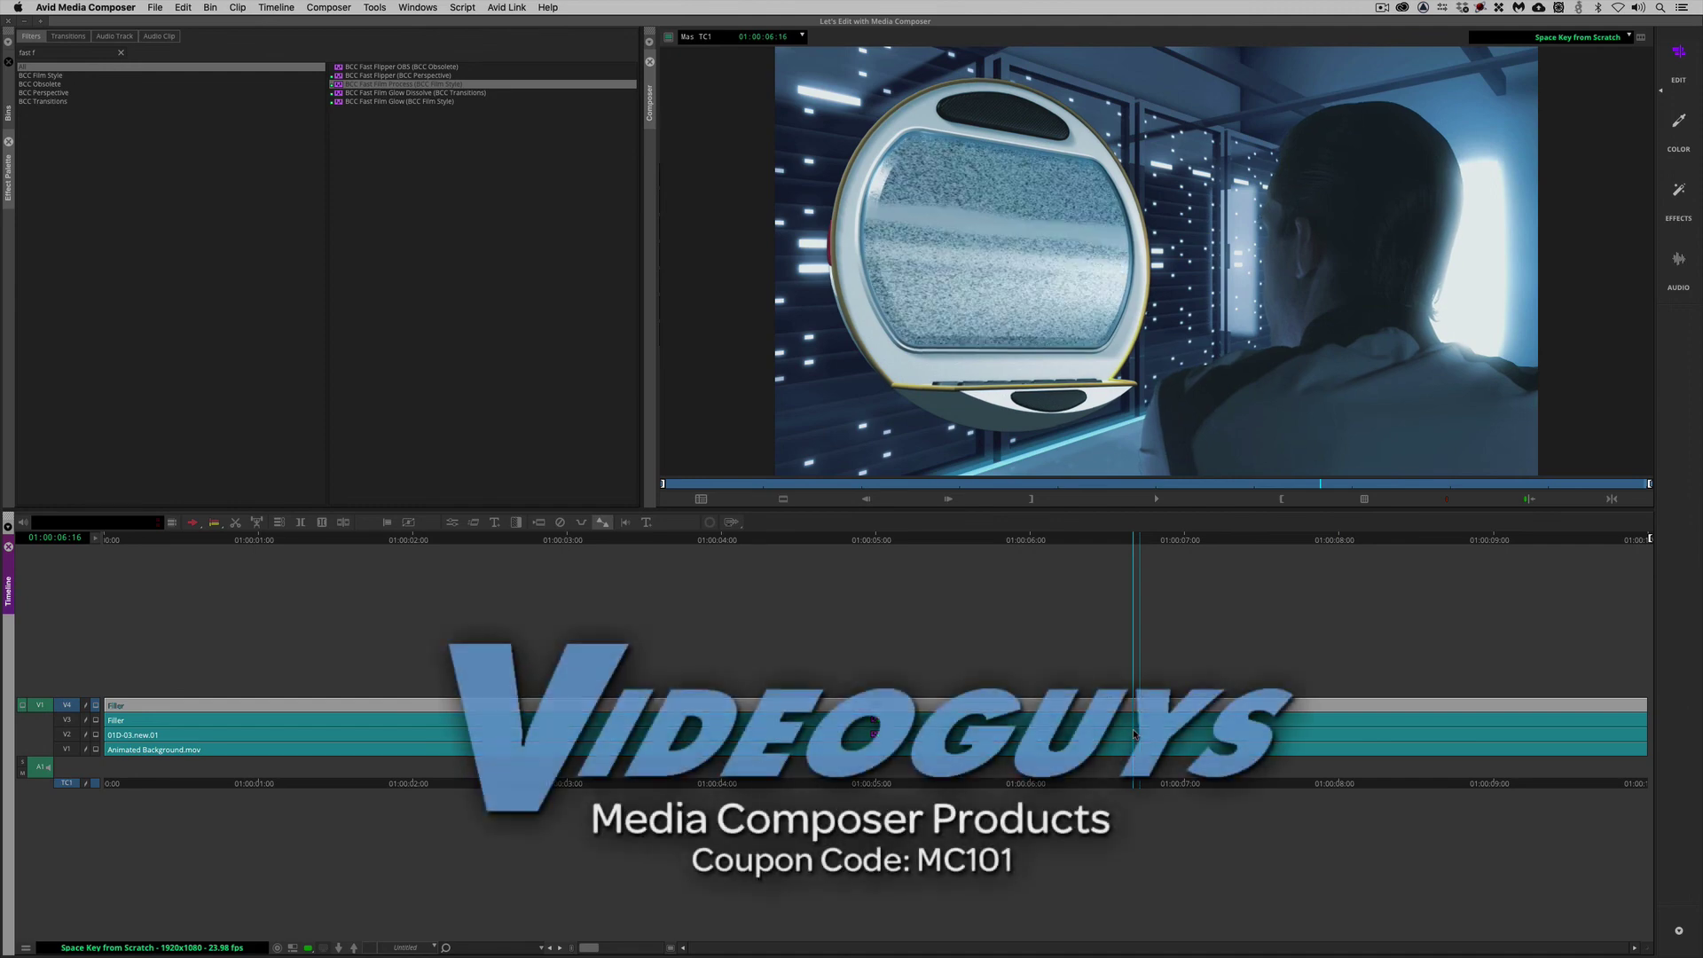